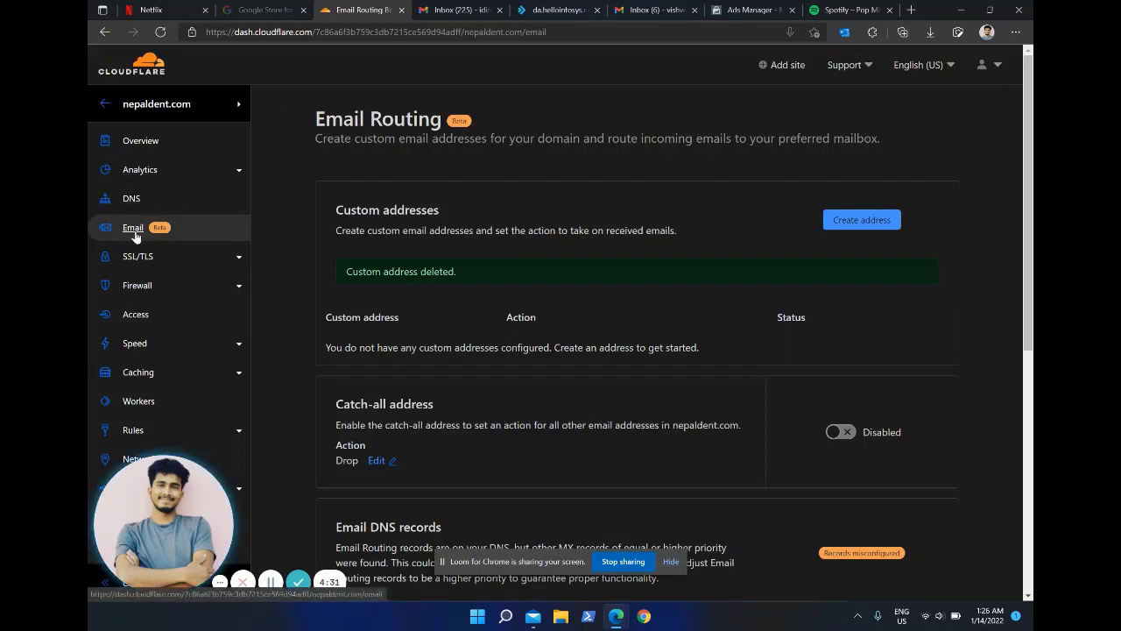
pyautogui.click(871, 225)
pyautogui.click(378, 361)
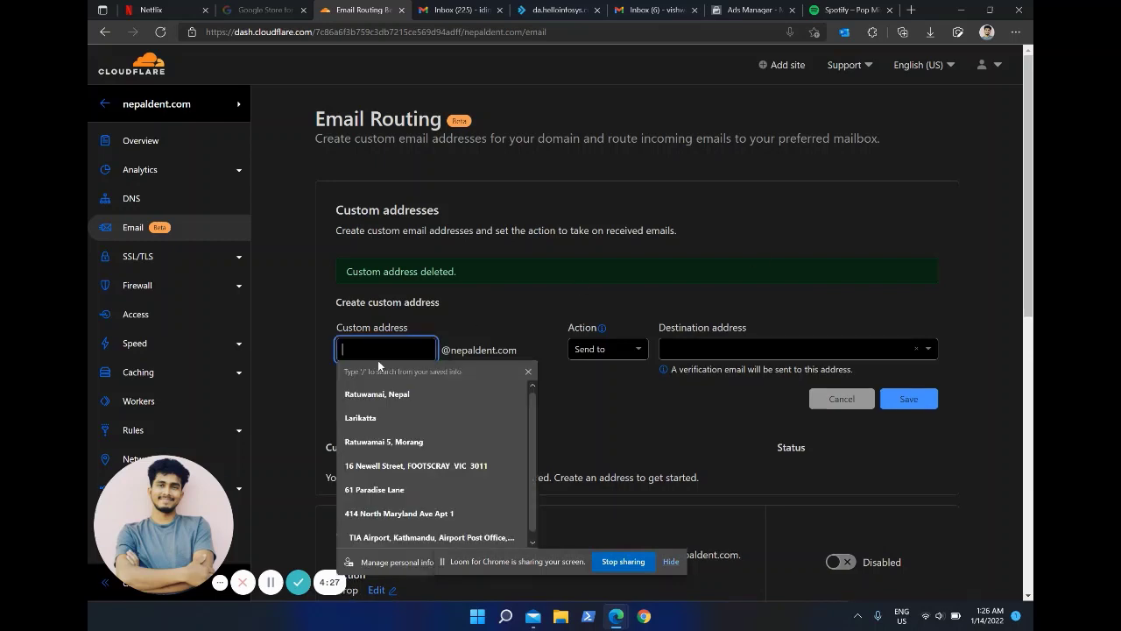
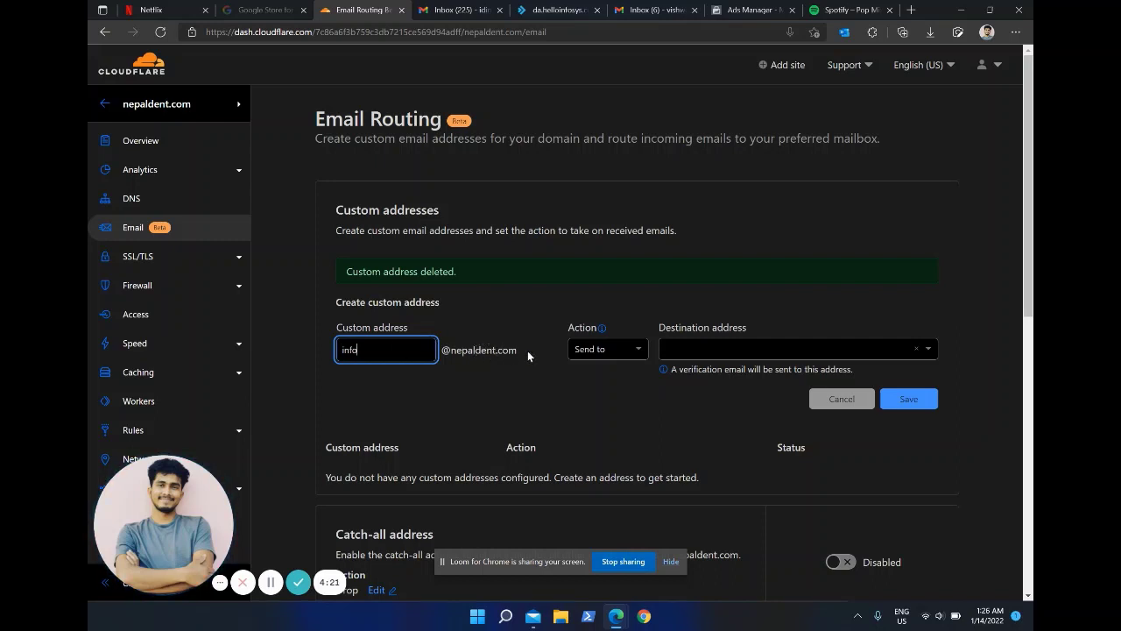
# Step: Add the Gmail mailbox as a new Send to destination and save the info address
pyautogui.click(709, 358)
pyautogui.click(597, 350)
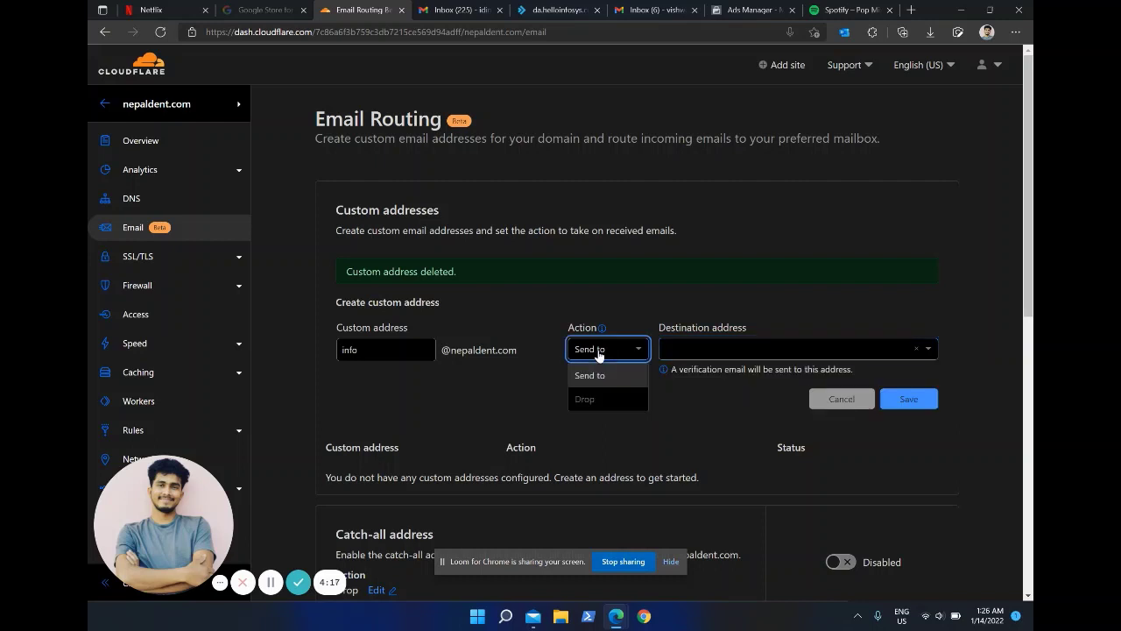
pyautogui.click(522, 333)
pyautogui.moveTo(603, 334)
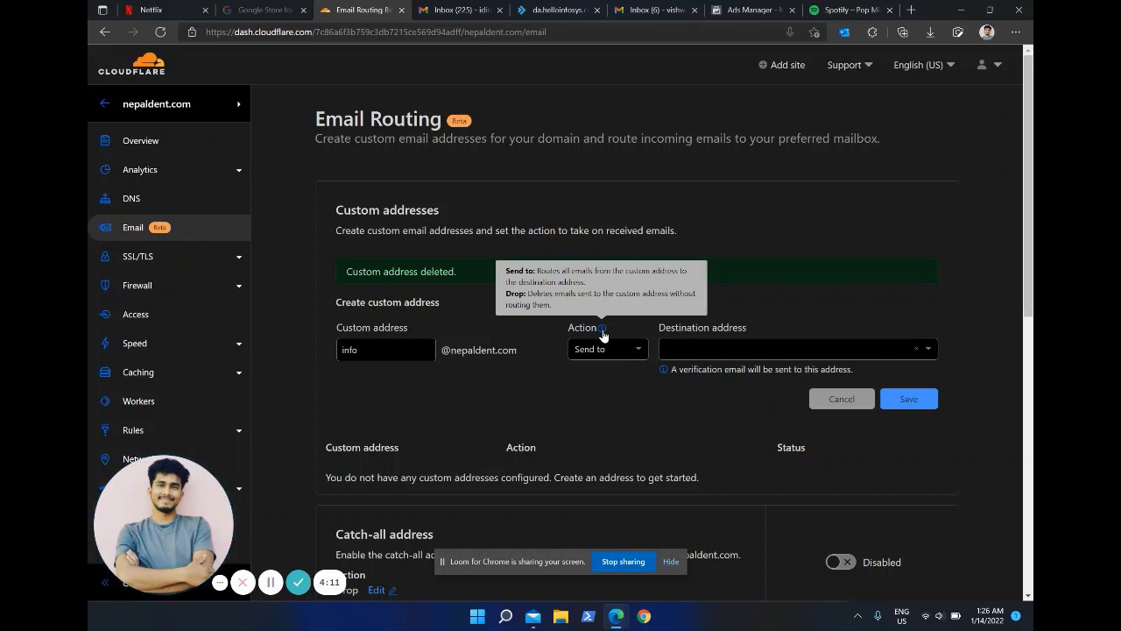
pyautogui.click(711, 351)
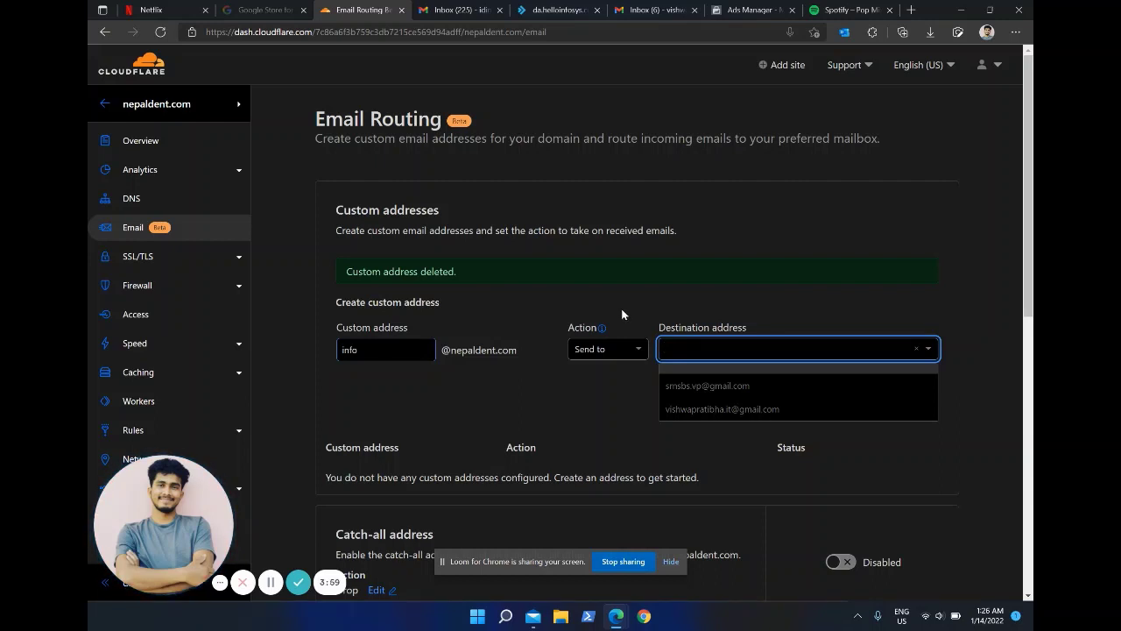
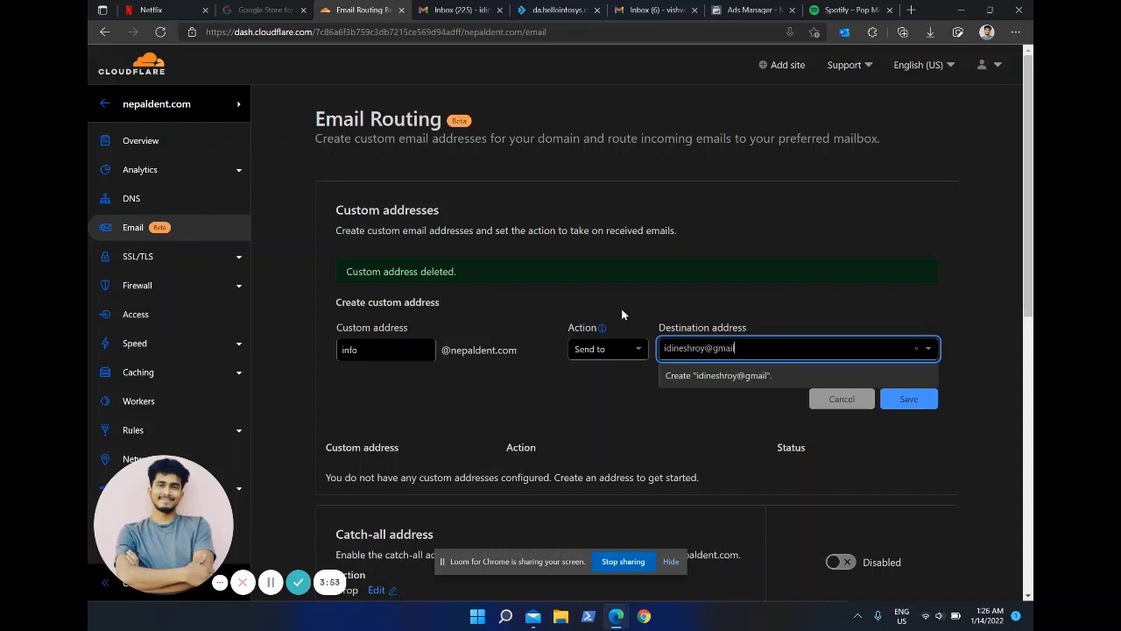
pyautogui.click(771, 379)
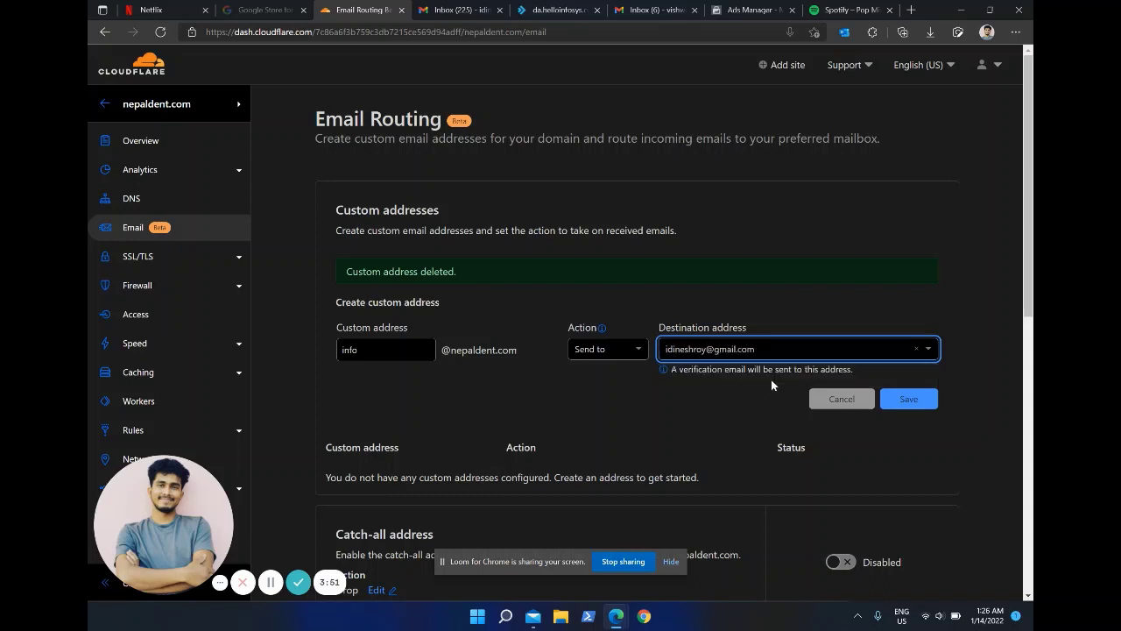
pyautogui.click(911, 403)
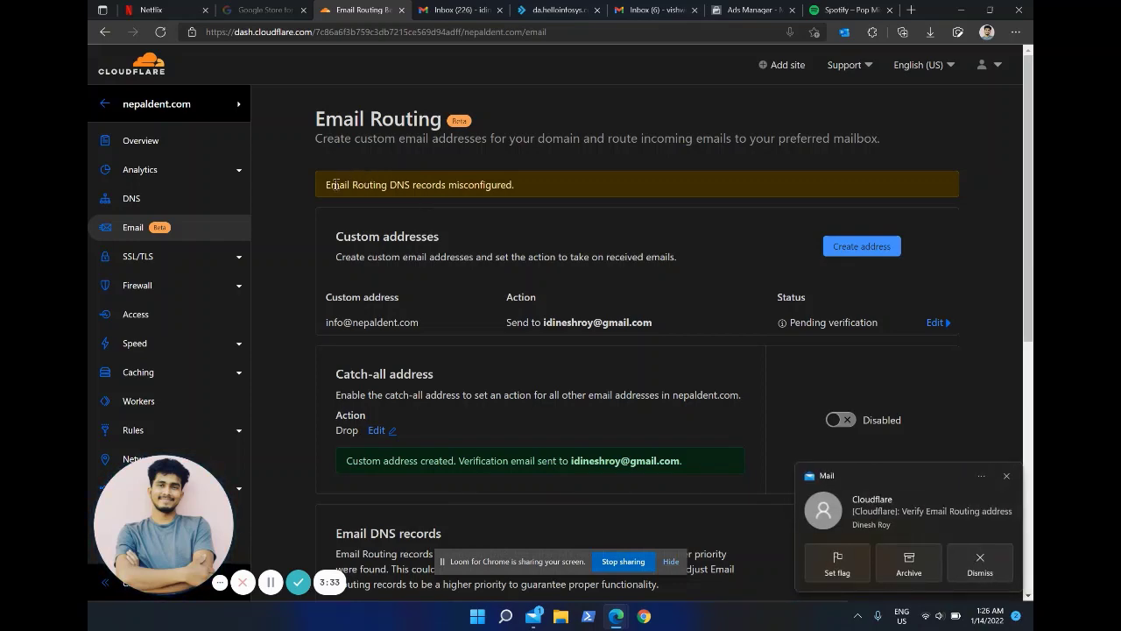
# Step: Confirm the info address is pending, then open Cloudflare's verification email in Gmail
pyautogui.scroll(-4, 468, 184)
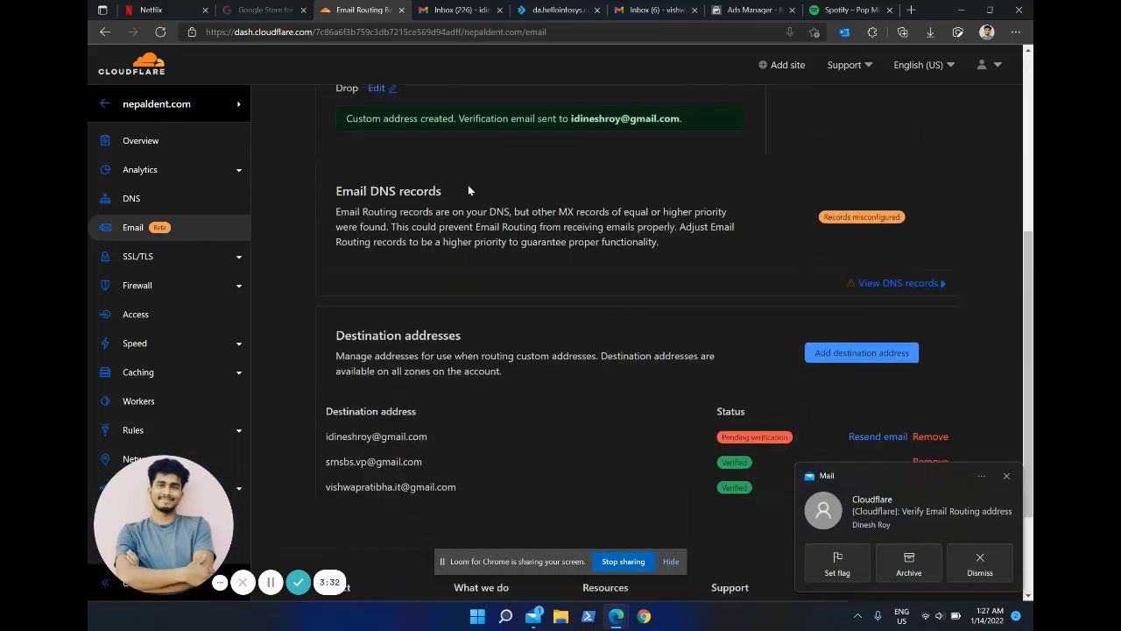
pyautogui.scroll(2, 468, 185)
pyautogui.scroll(-2, 468, 185)
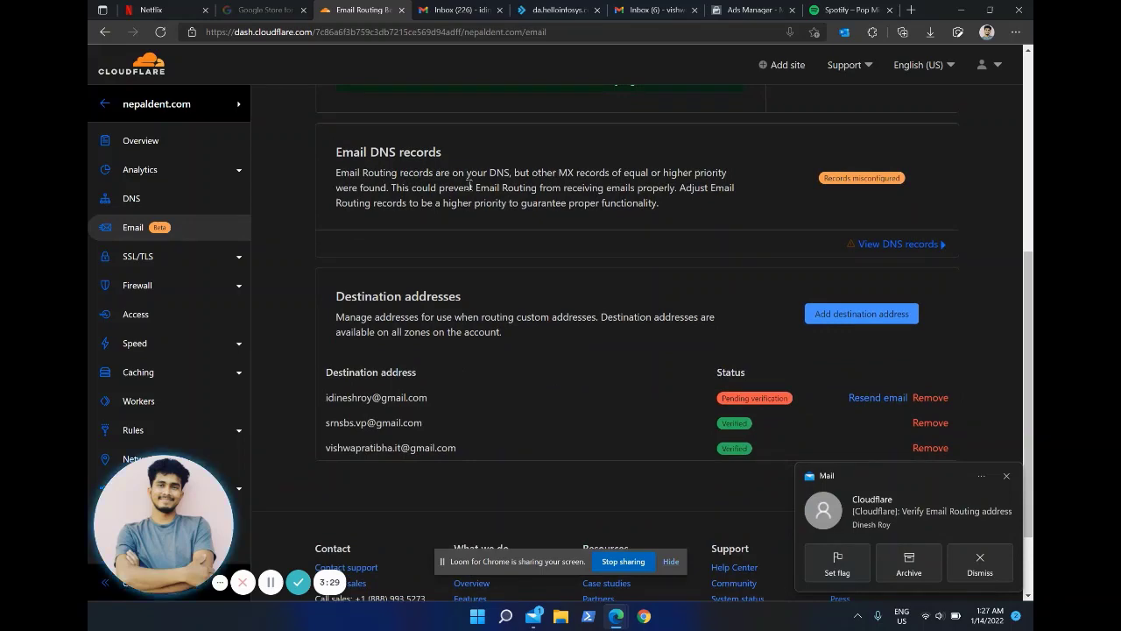
pyautogui.scroll(4, 469, 185)
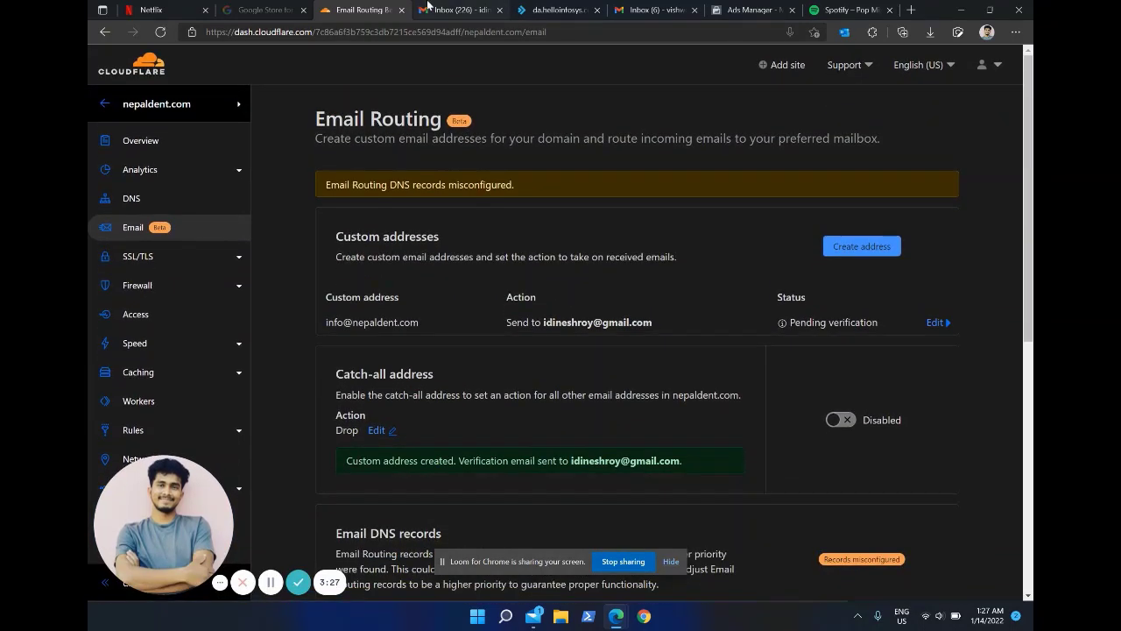
pyautogui.click(429, 8)
pyautogui.click(529, 163)
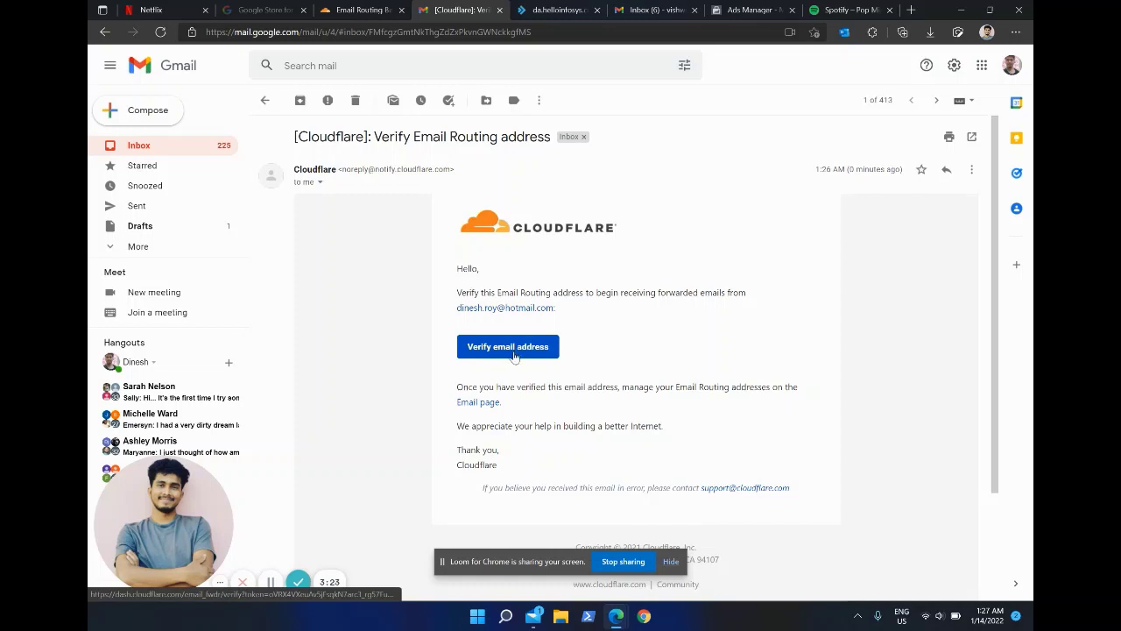
# Step: Verify the destination address from the email and reopen nepaldent.com's Email Routing
pyautogui.click(514, 355)
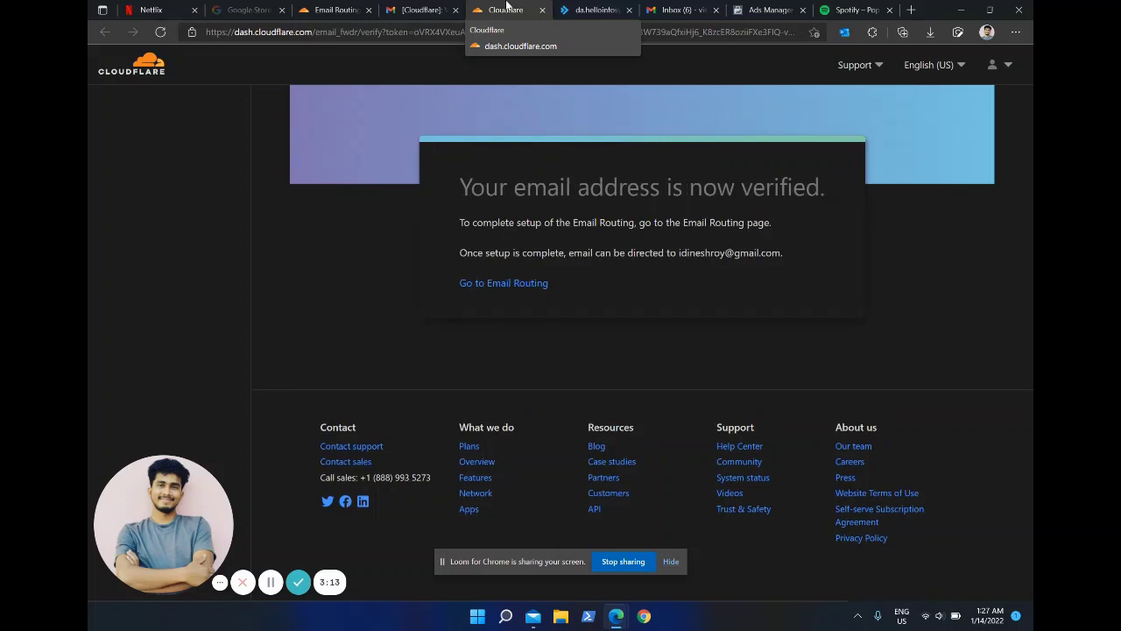
pyautogui.click(514, 287)
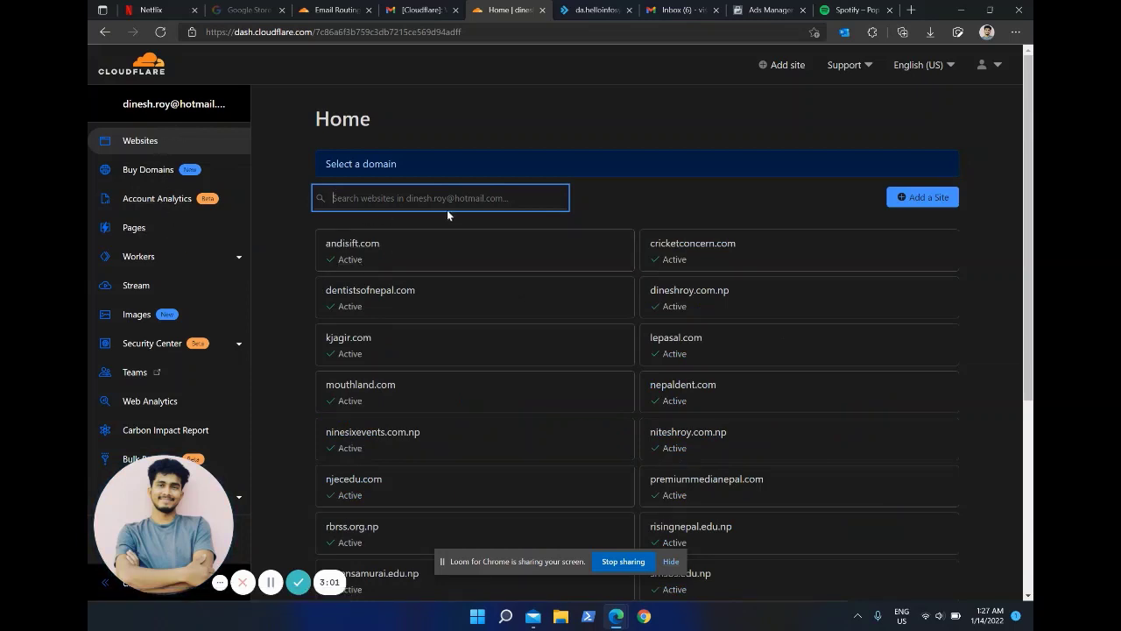
pyautogui.click(668, 391)
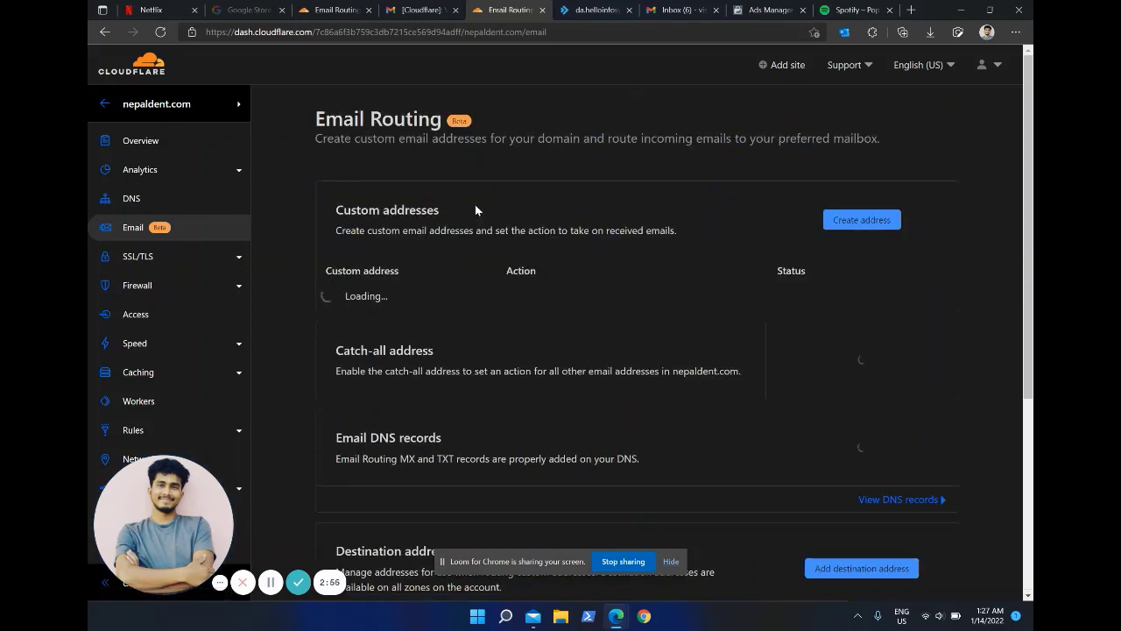
# Step: Return Gmail to the inbox list, then go back to the Email Routing tab
pyautogui.click(419, 10)
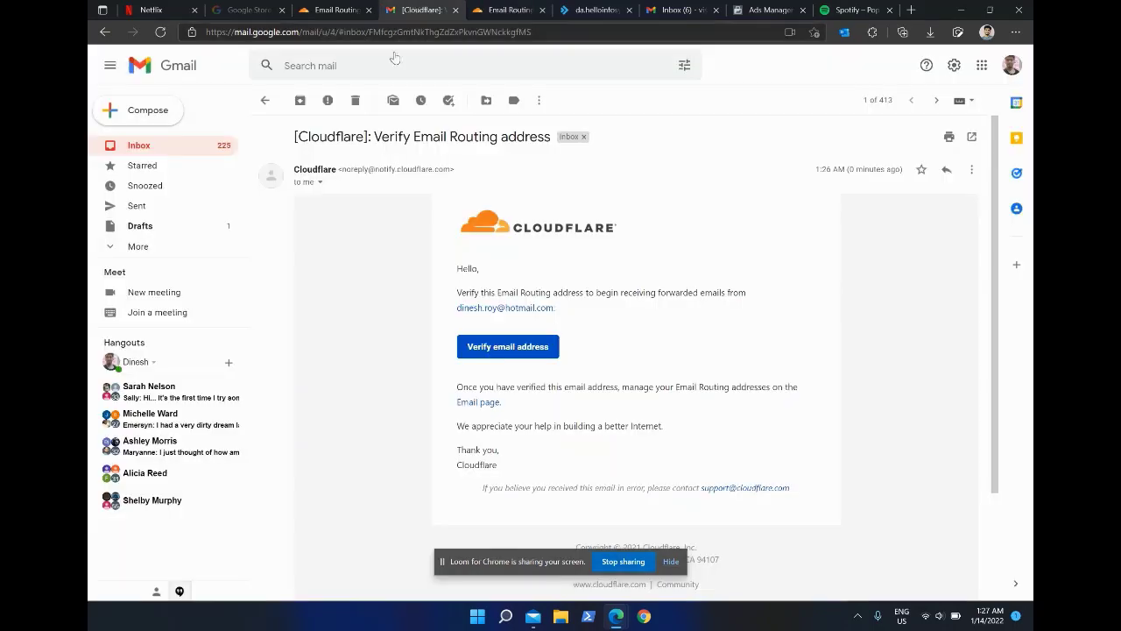
pyautogui.click(264, 100)
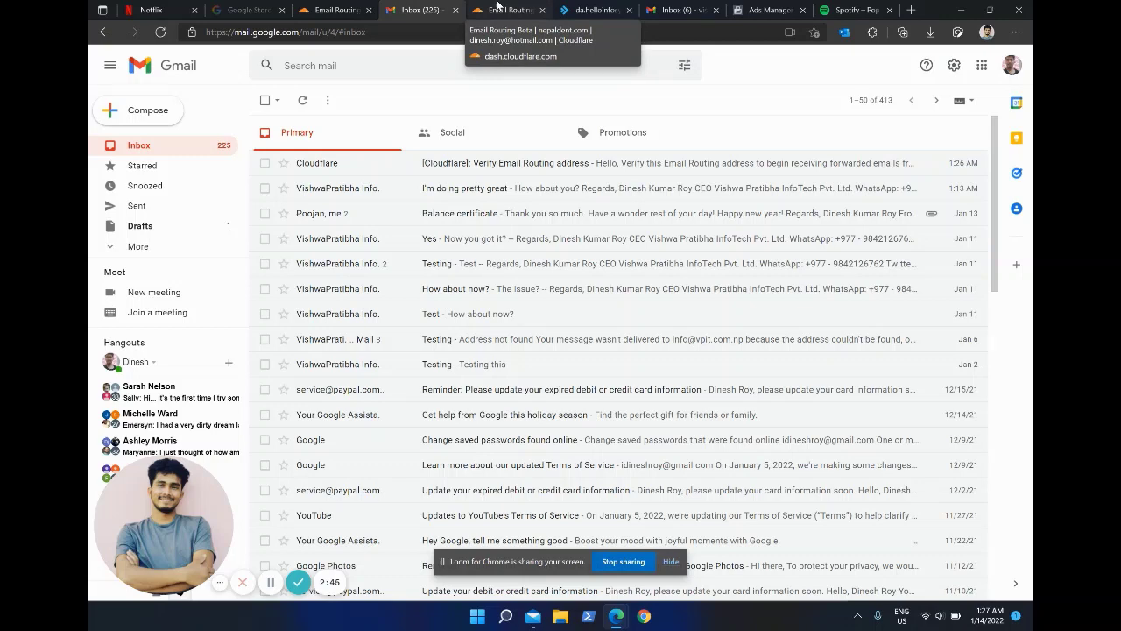
pyautogui.click(496, 7)
# Step: Delete nepaldent.com's conflicting MX record (priority 14400) from the Email Routing DNS list
pyautogui.scroll(-1, 604, 309)
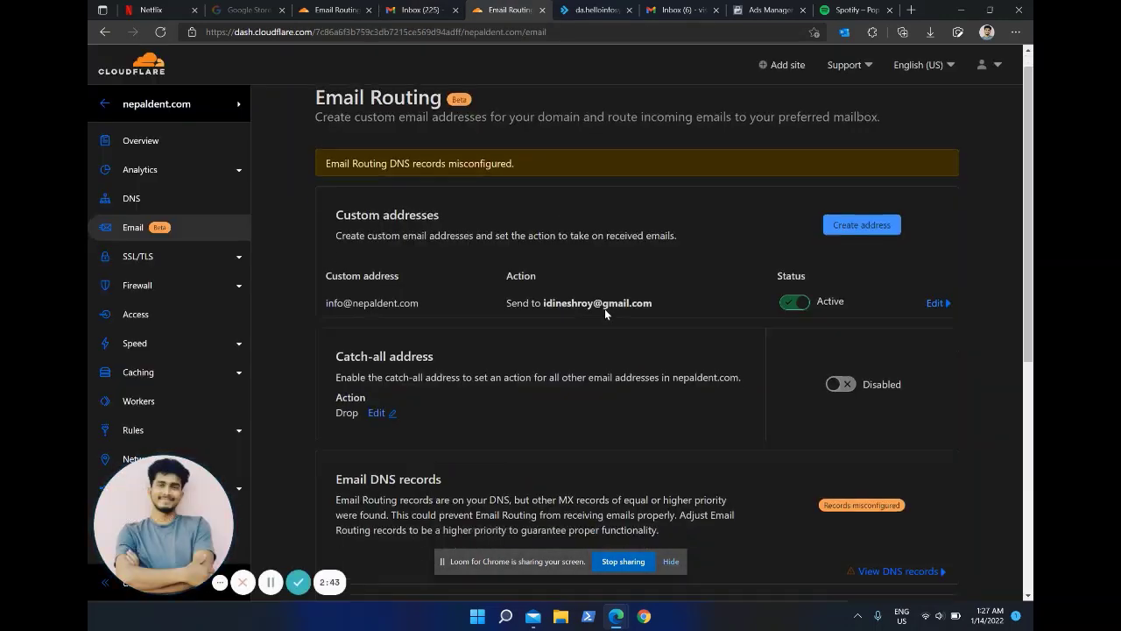
pyautogui.scroll(-1, 605, 308)
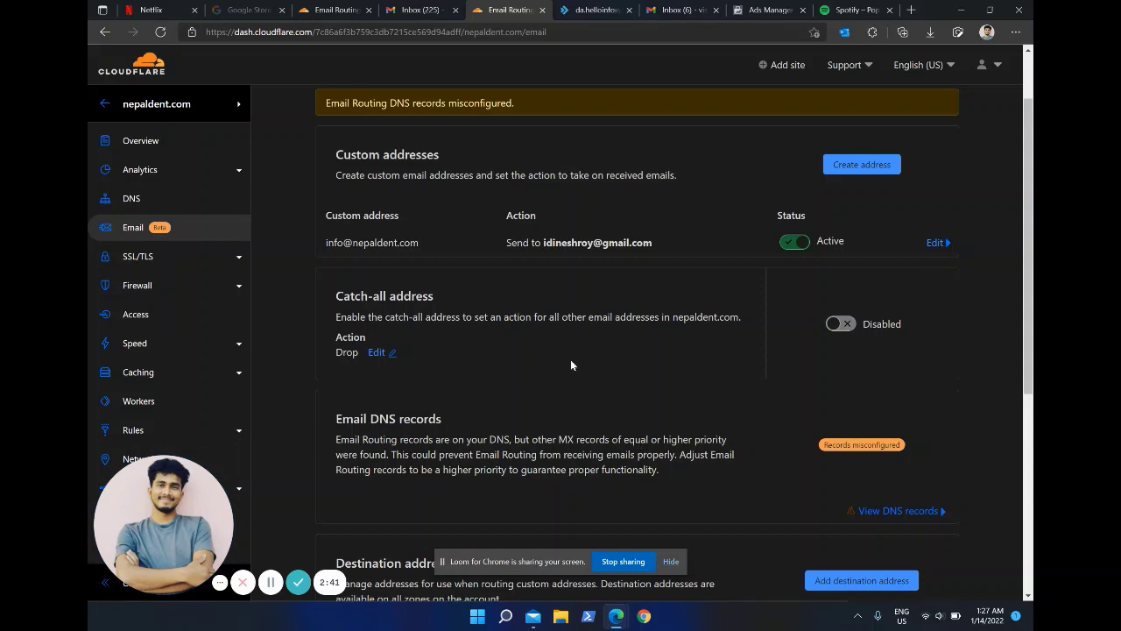
pyautogui.scroll(-2, 671, 384)
pyautogui.scroll(3, 671, 384)
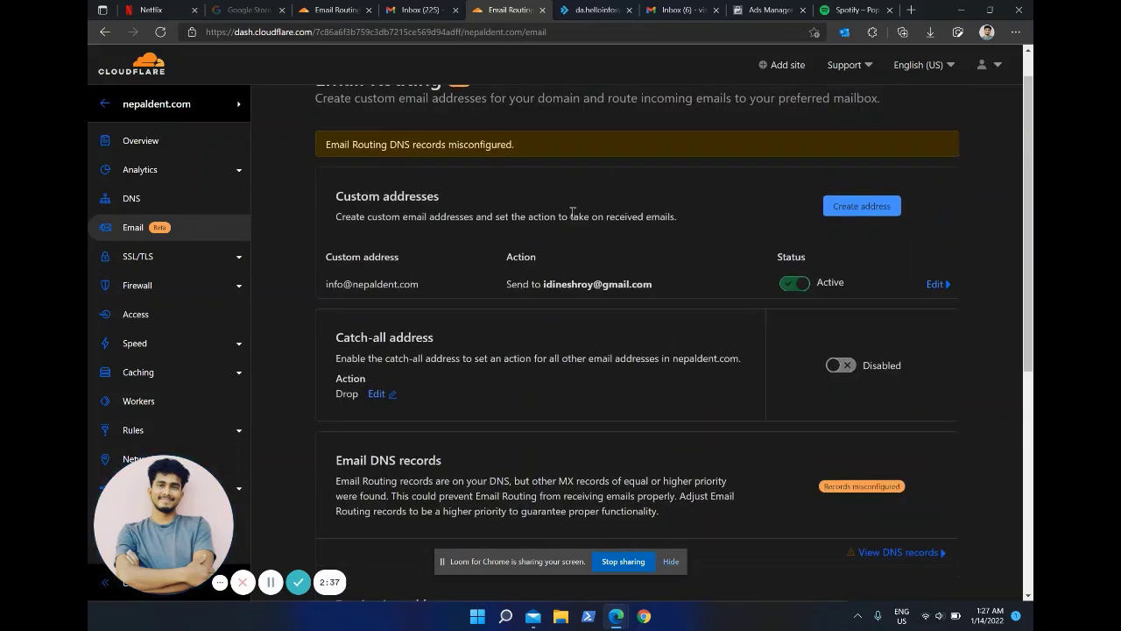
pyautogui.scroll(-3, 572, 212)
pyautogui.scroll(-1, 599, 295)
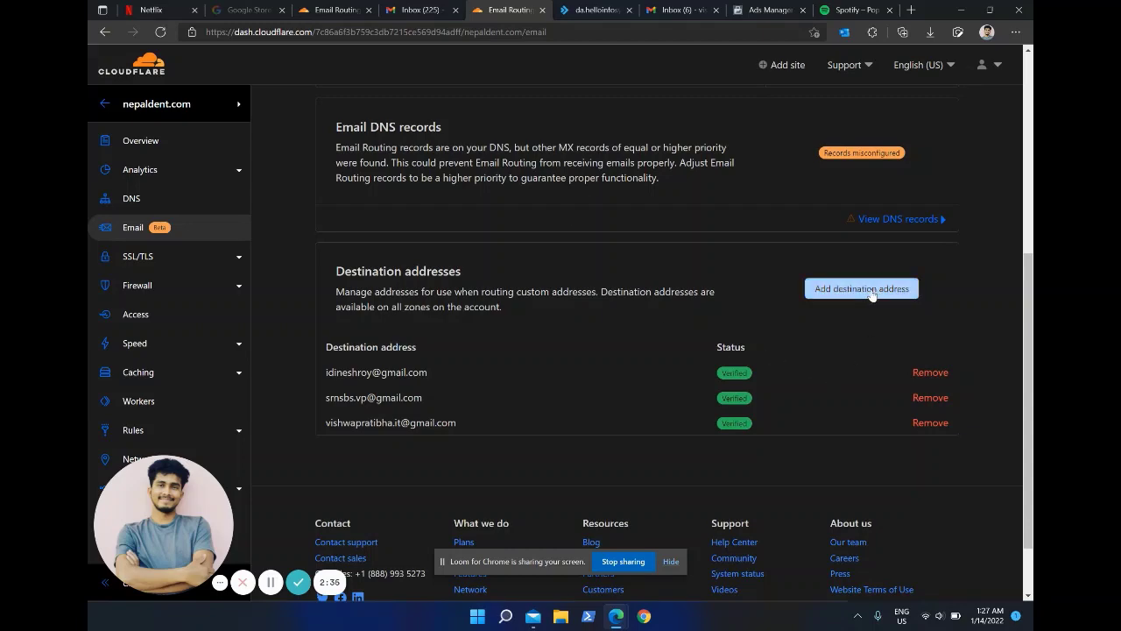
pyautogui.click(901, 223)
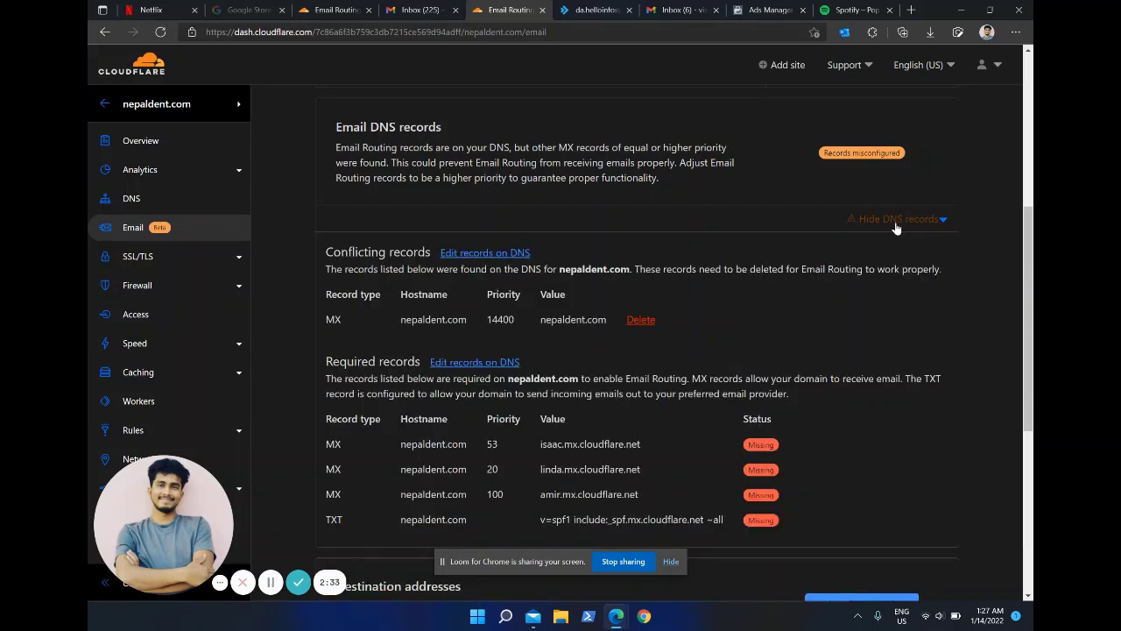
pyautogui.scroll(-1, 586, 303)
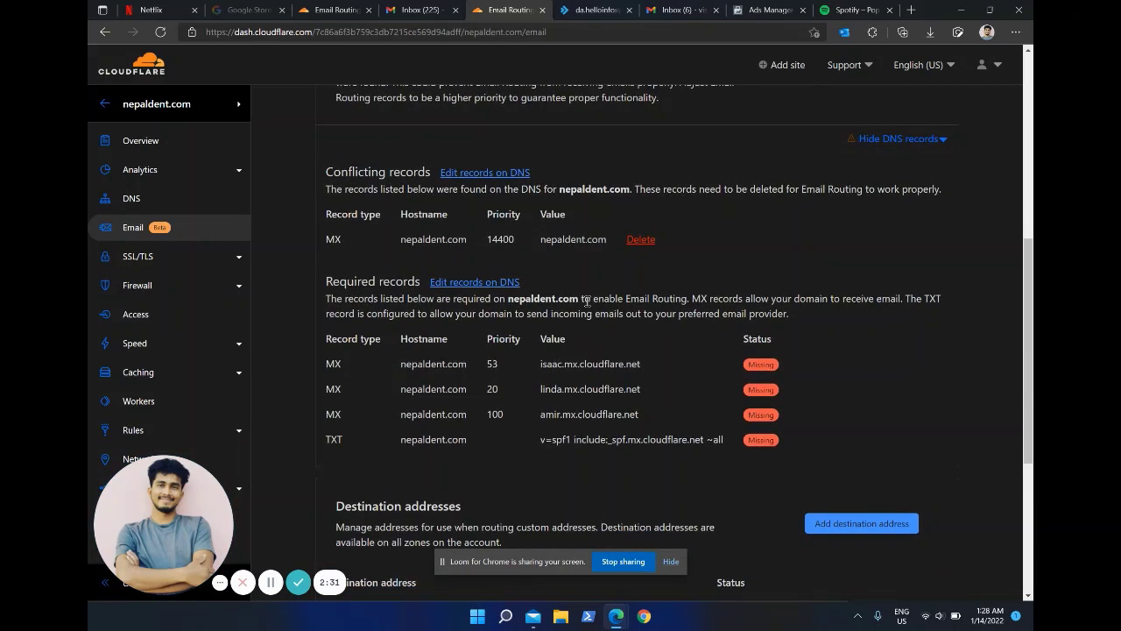
pyautogui.click(647, 241)
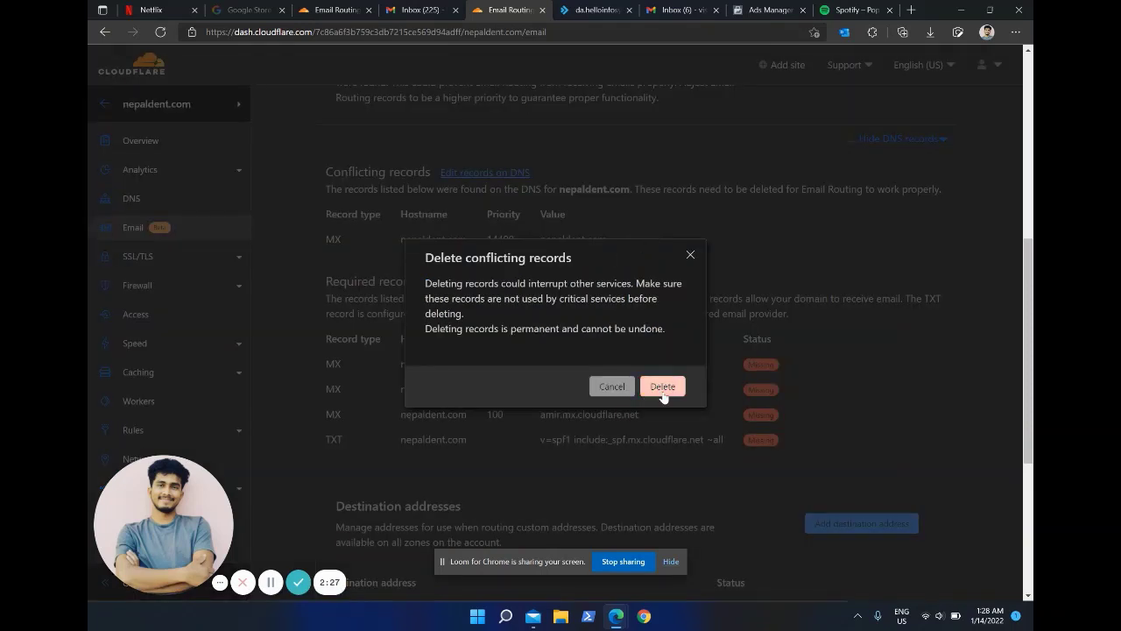
pyautogui.click(663, 386)
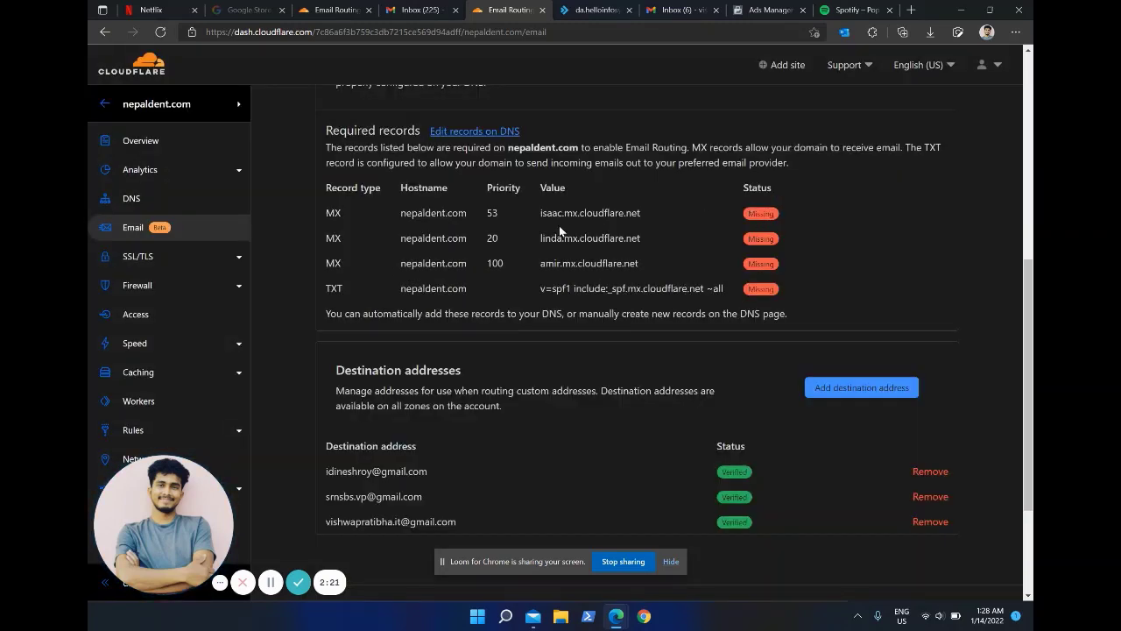
# Step: Open nepaldent.com's DNS records page in a separate tab
pyautogui.click(475, 132)
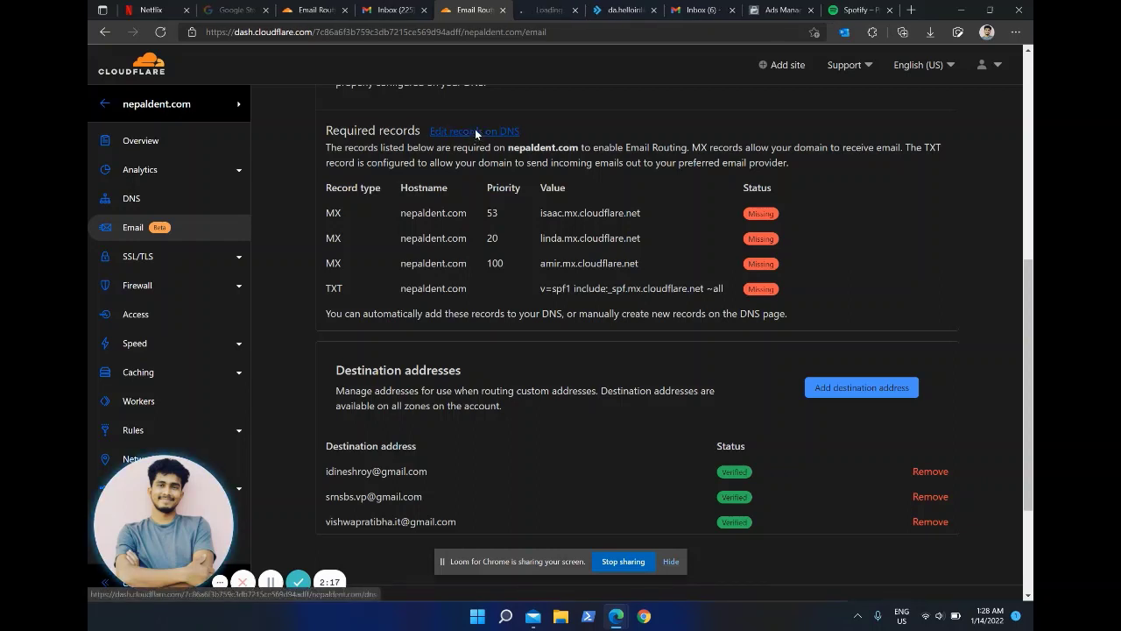
pyautogui.click(551, 8)
pyautogui.click(460, 9)
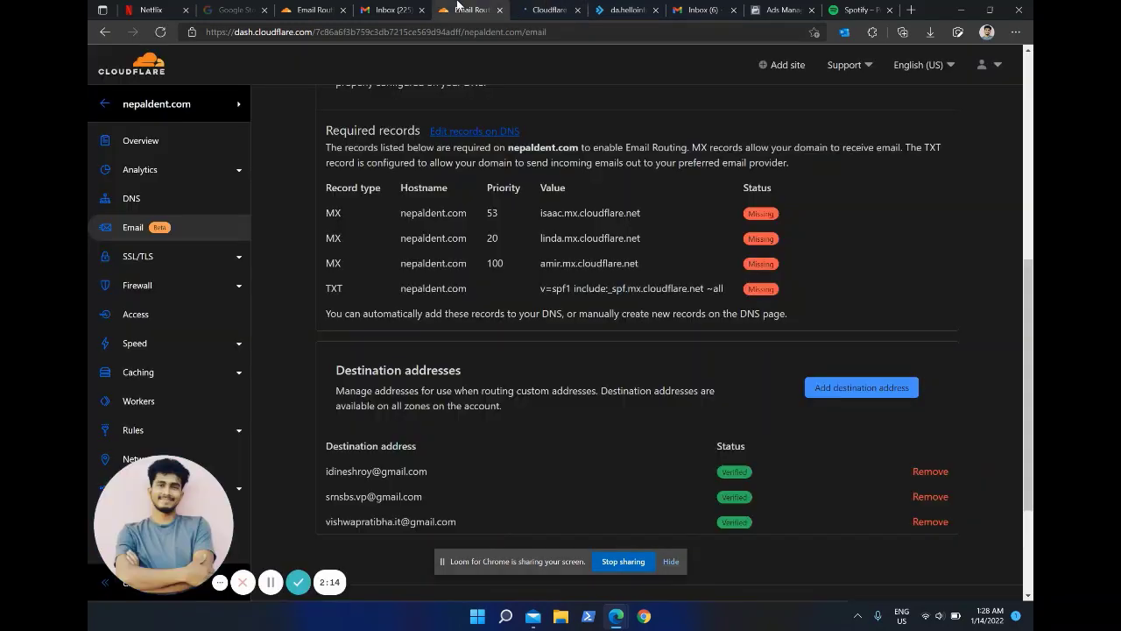
pyautogui.click(544, 7)
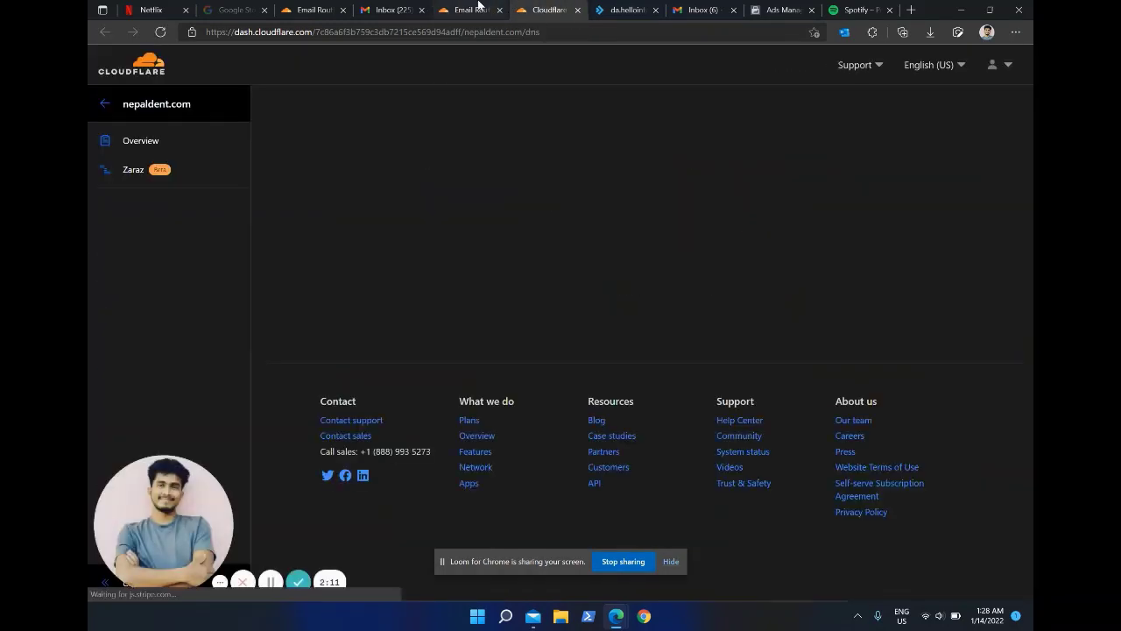
pyautogui.click(478, 5)
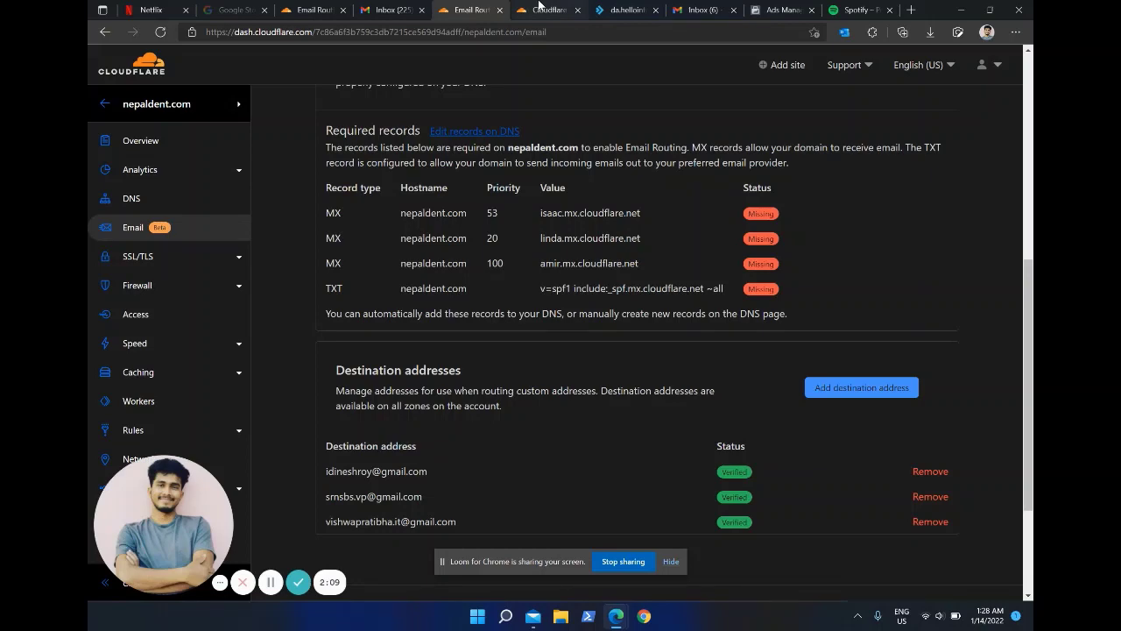
pyautogui.click(540, 7)
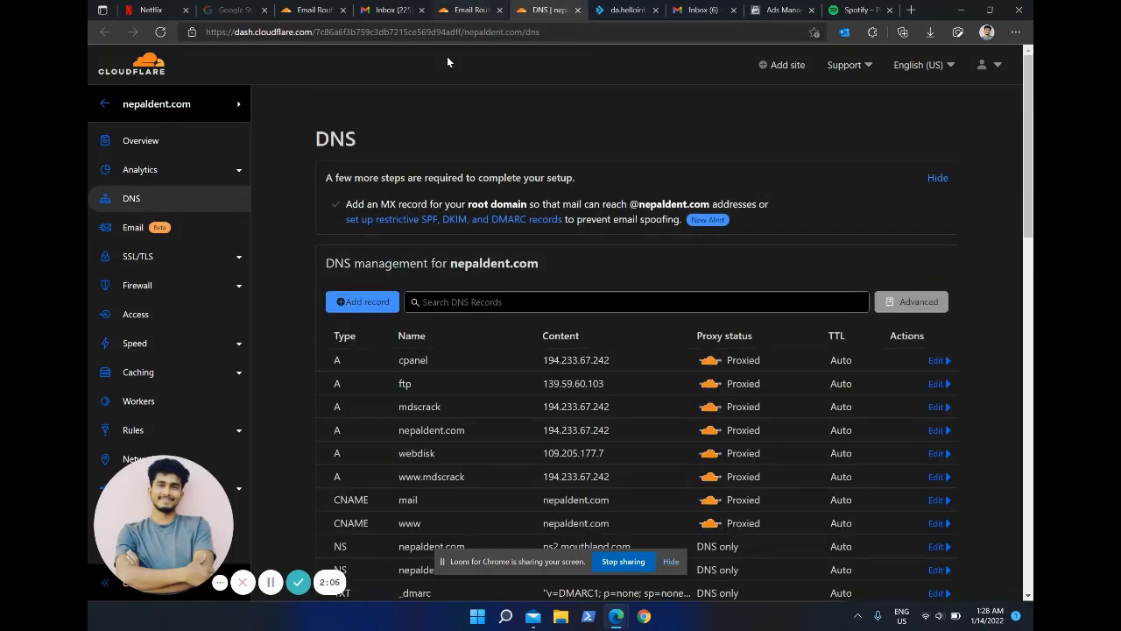
# Step: Start a new DNS record and copy the required isaac.mx.cloudflare.net MX values
pyautogui.click(366, 301)
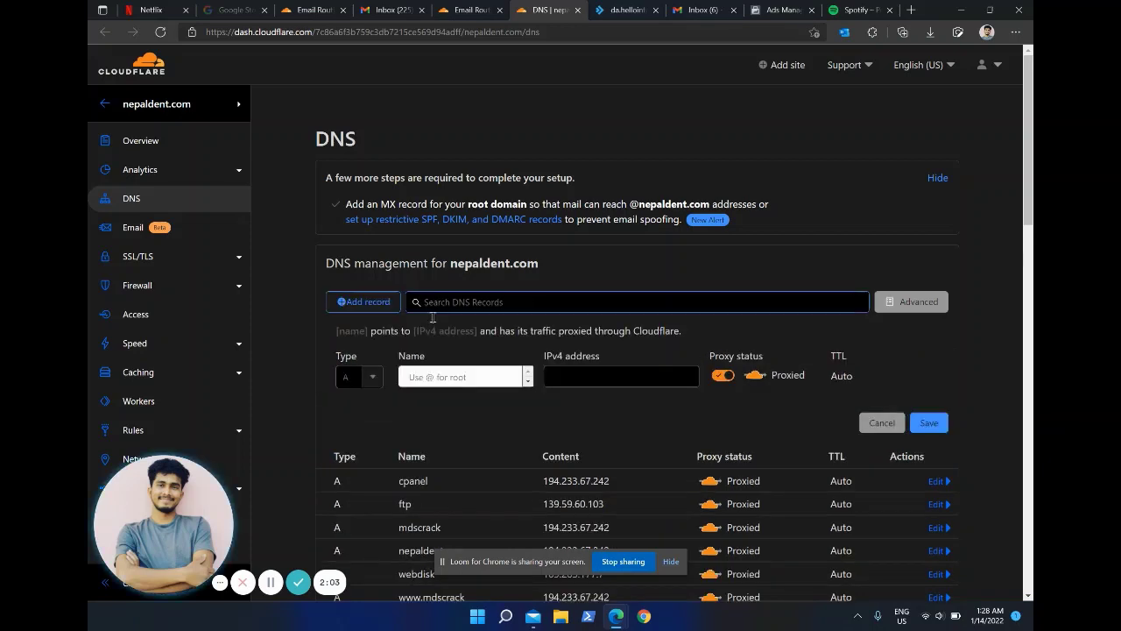
pyautogui.hotkey('ctrl', 'shift', 'Tab')
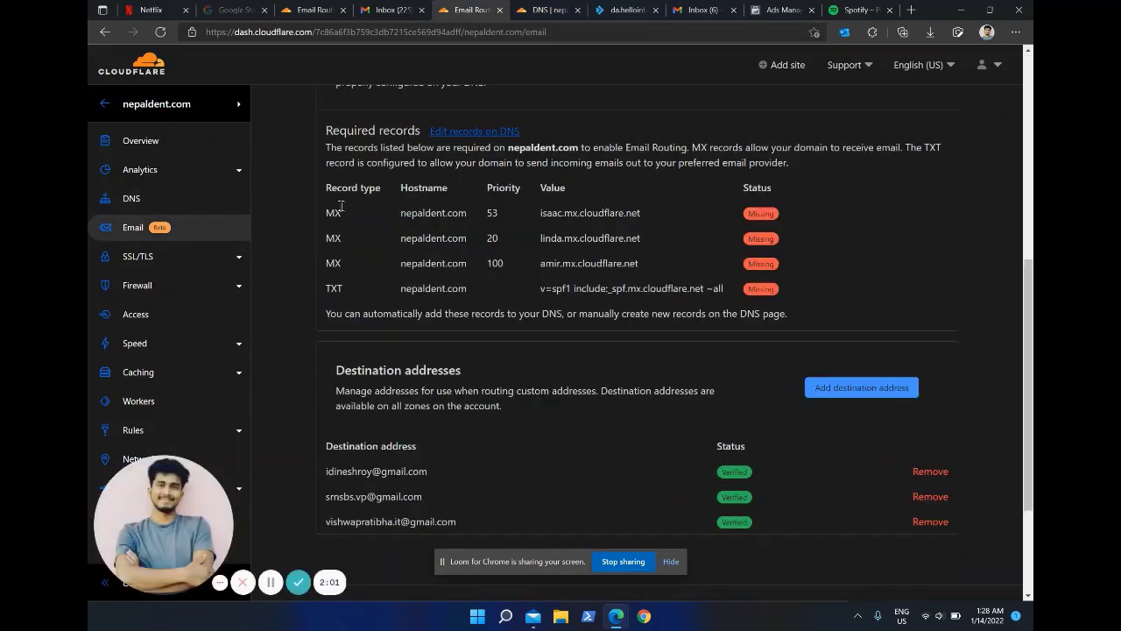
pyautogui.doubleClick(492, 212)
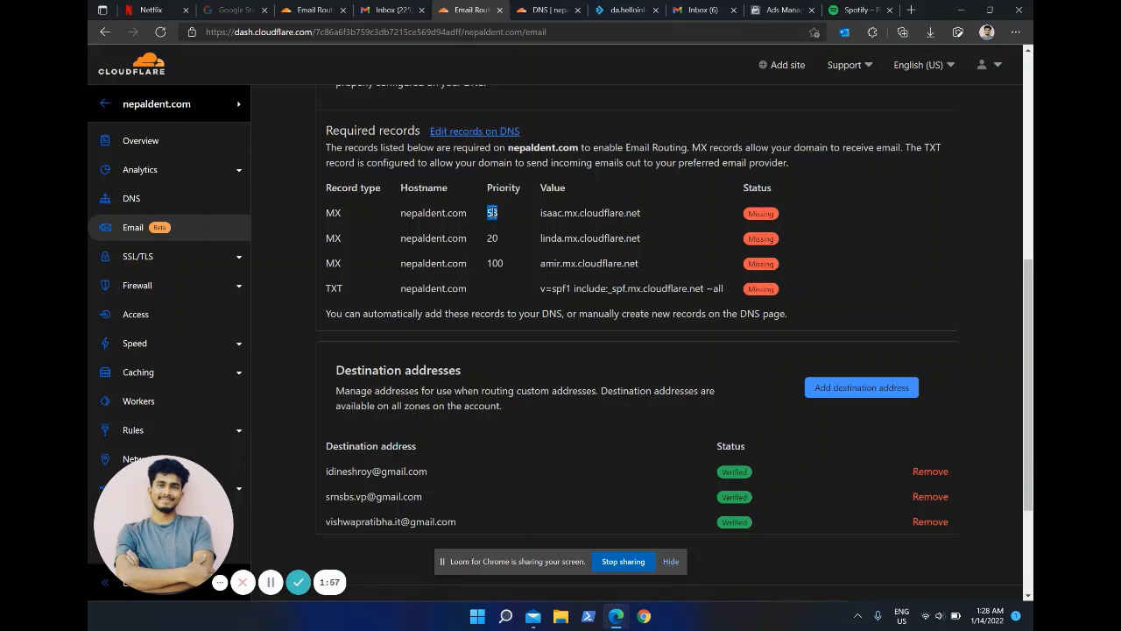
pyautogui.doubleClick(545, 213)
pyautogui.hotkey('ctrl', 'c')
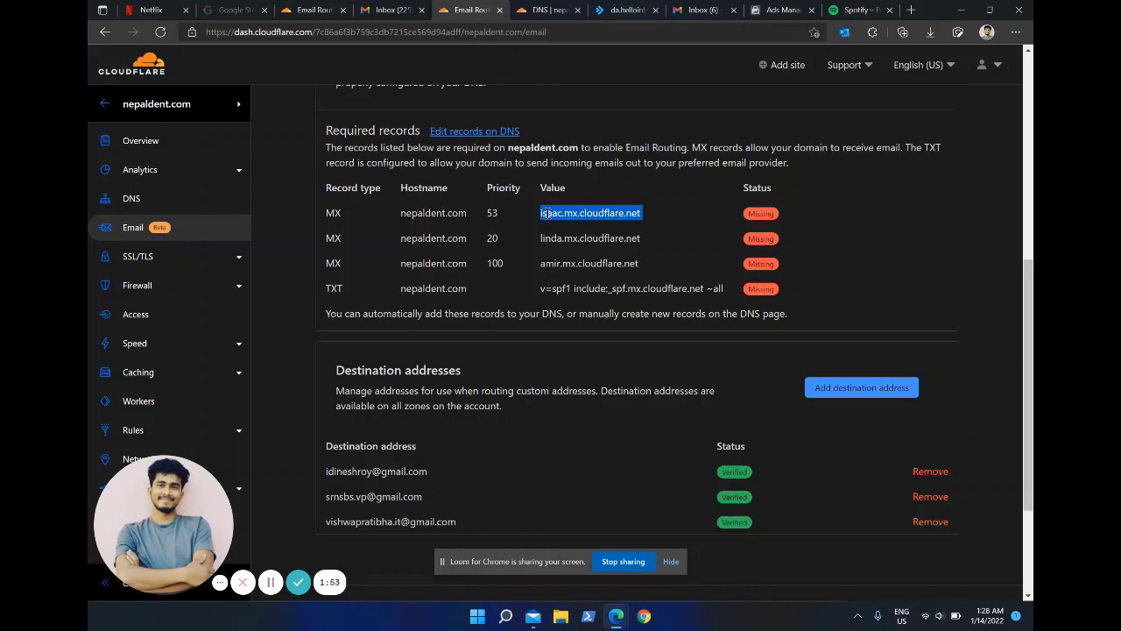
pyautogui.hotkey('ctrl', 'Tab')
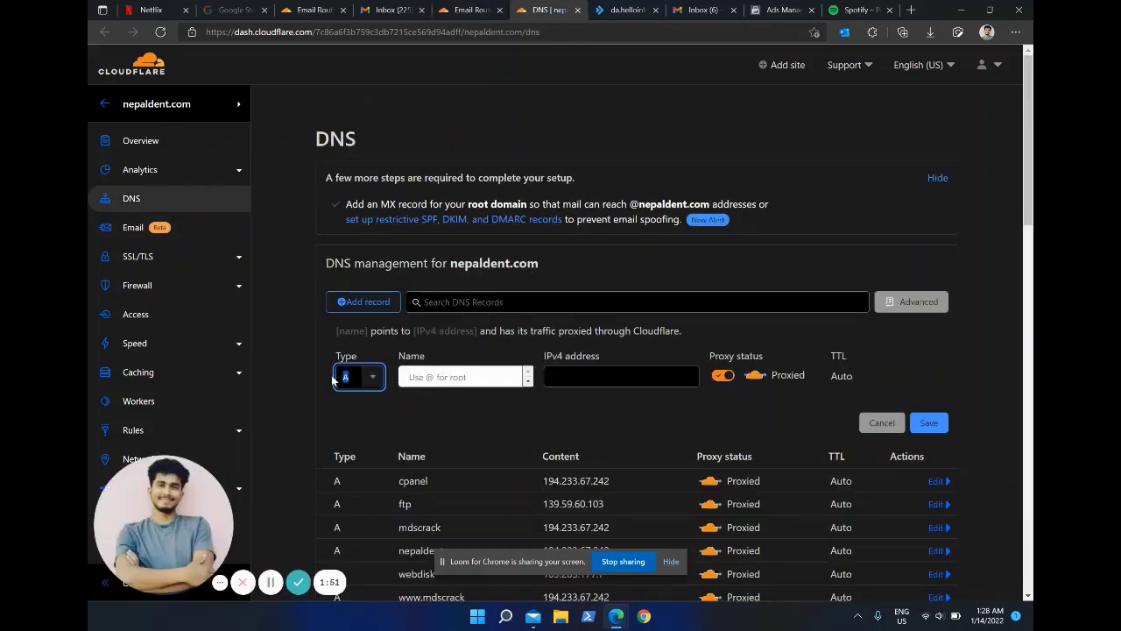
# Step: Set the new record to type MX, name @, mail server isaac.mx.cloudflare.net
pyautogui.write('mx')
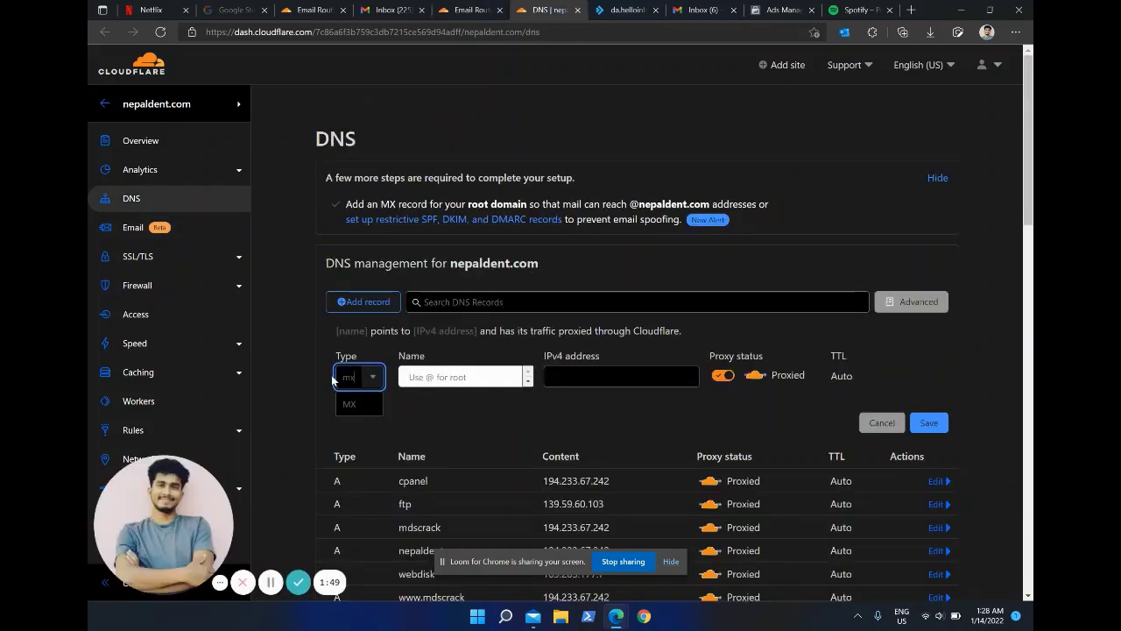
pyautogui.click(350, 404)
pyautogui.click(443, 380)
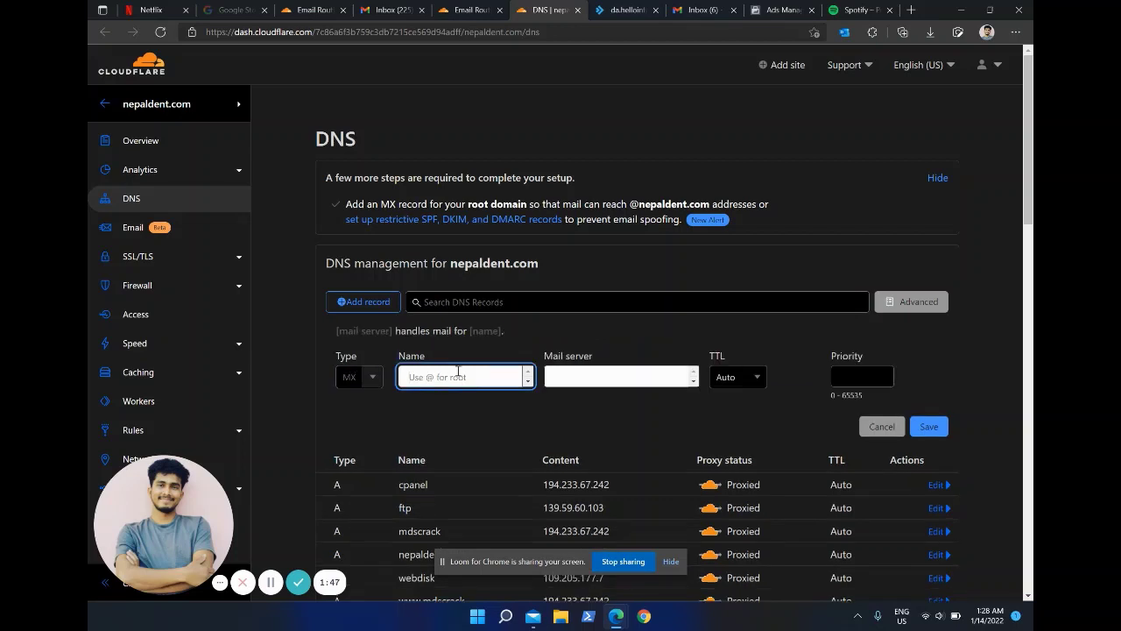
pyautogui.write('@')
pyautogui.click(579, 380)
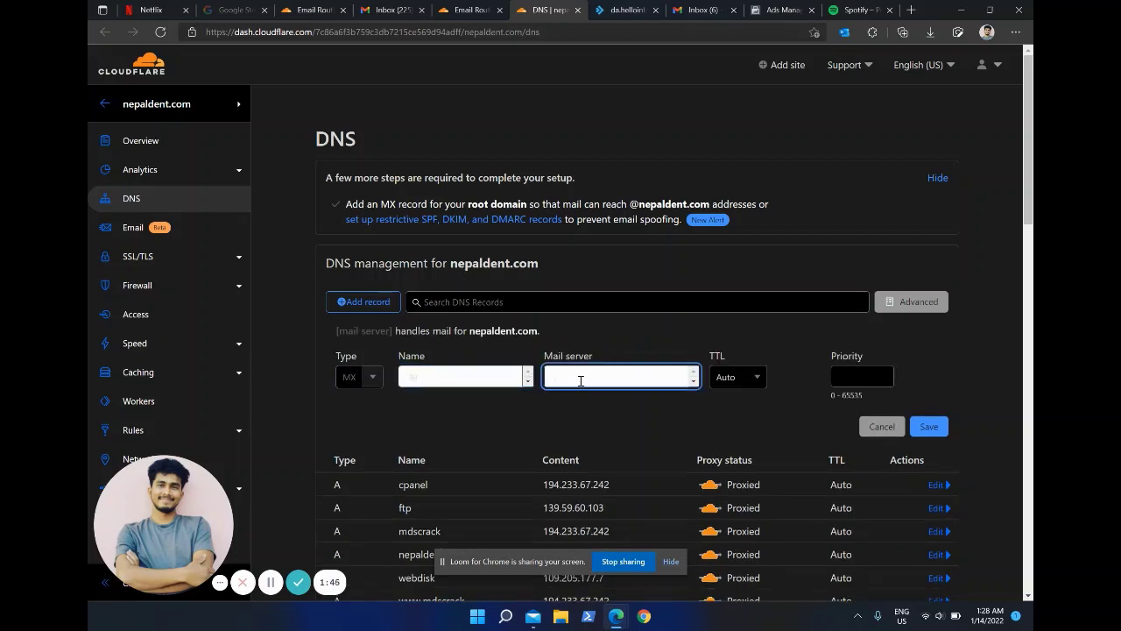
pyautogui.hotkey('ctrl', 'v')
pyautogui.click(448, 377)
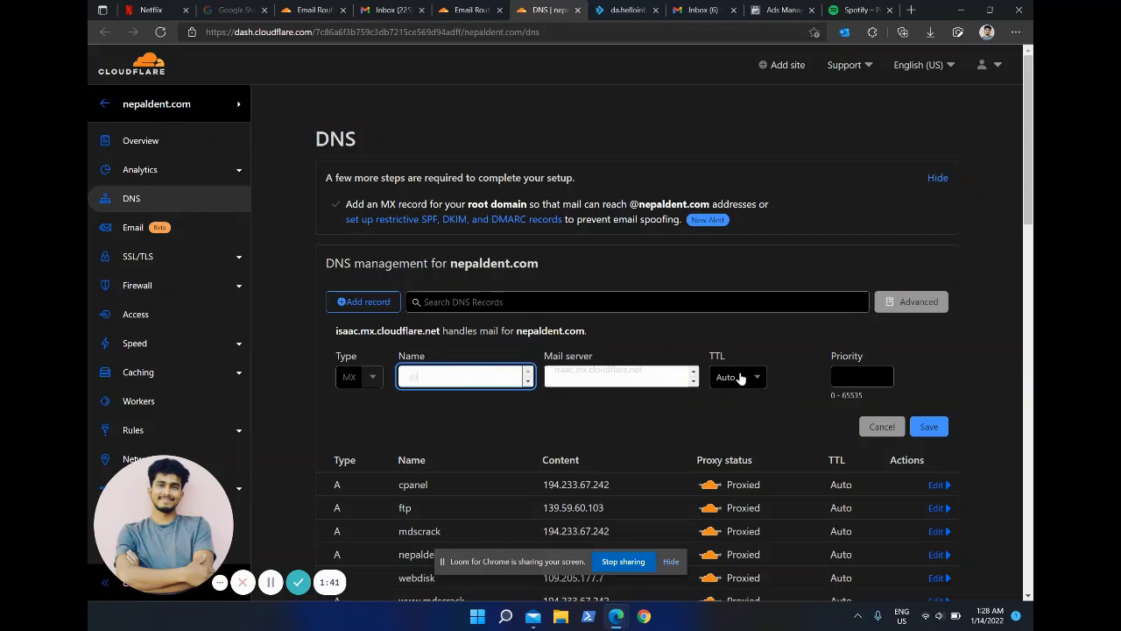
# Step: Enter priority 53 for the new MX record
pyautogui.hotkey('ctrl', 'shift', 'Tab')
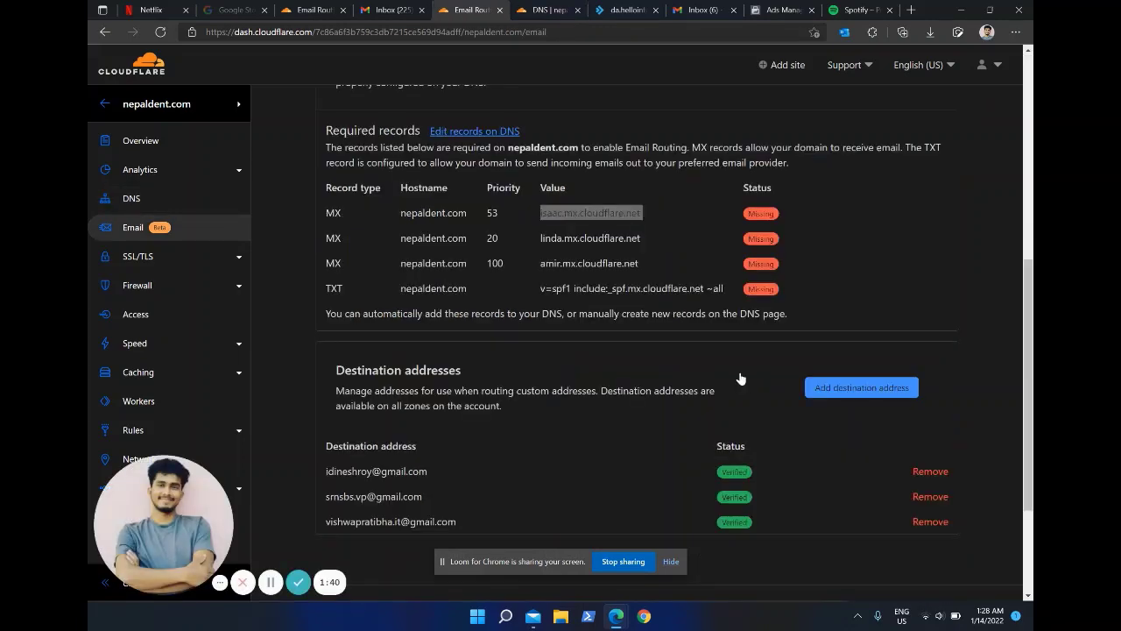
pyautogui.hotkey('ctrl', 'Tab')
pyautogui.click(740, 376)
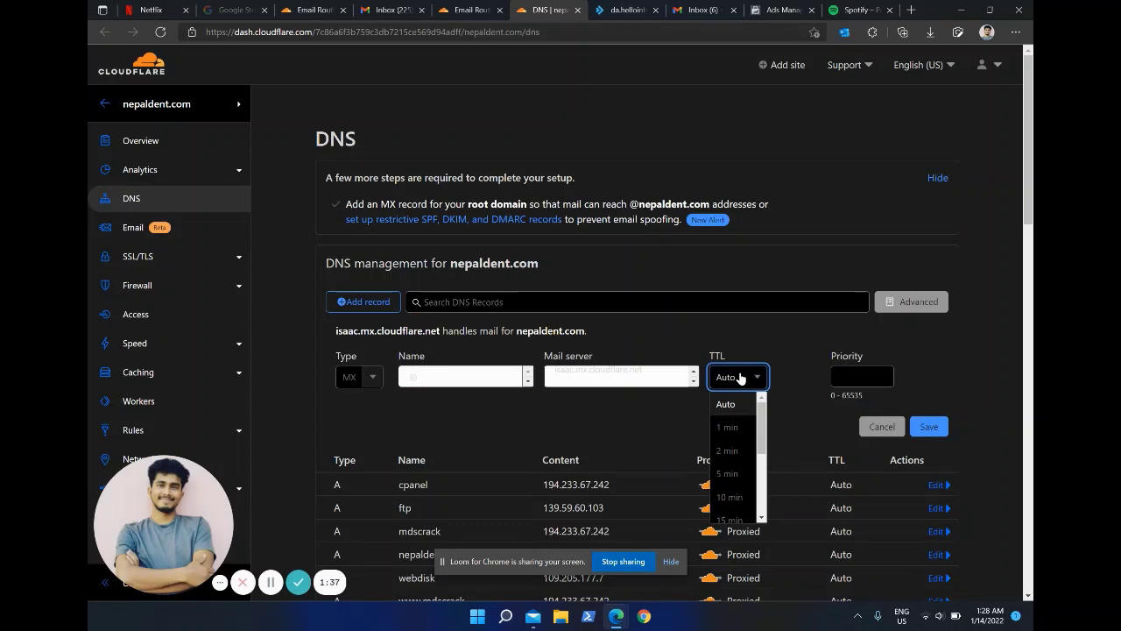
pyautogui.click(858, 374)
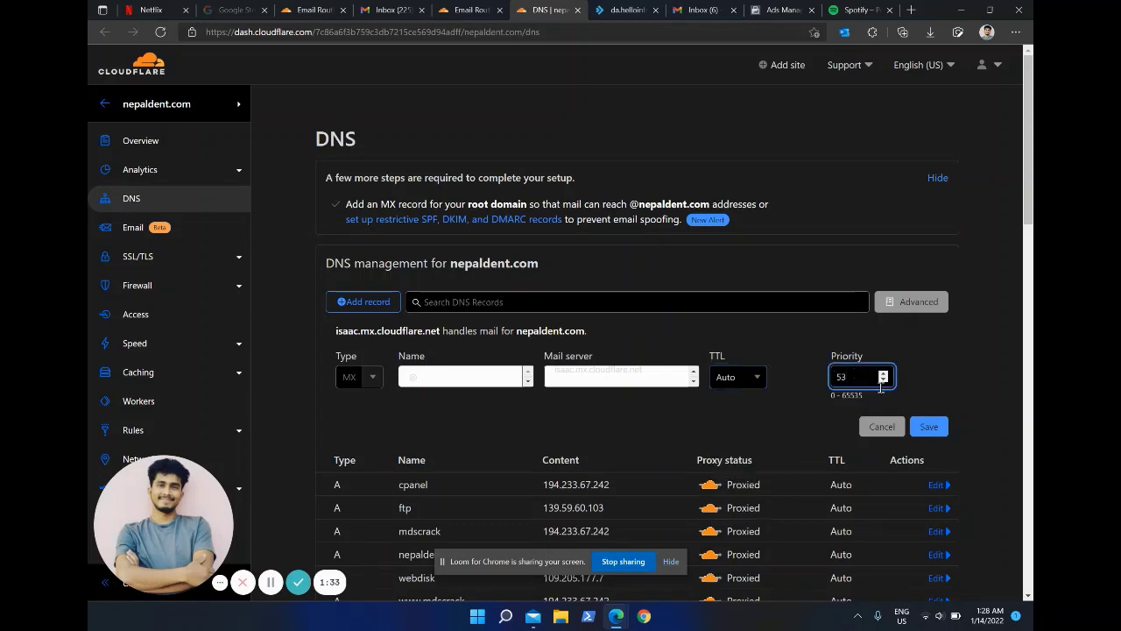
pyautogui.hotkey('ctrl', 'shift', 'Tab')
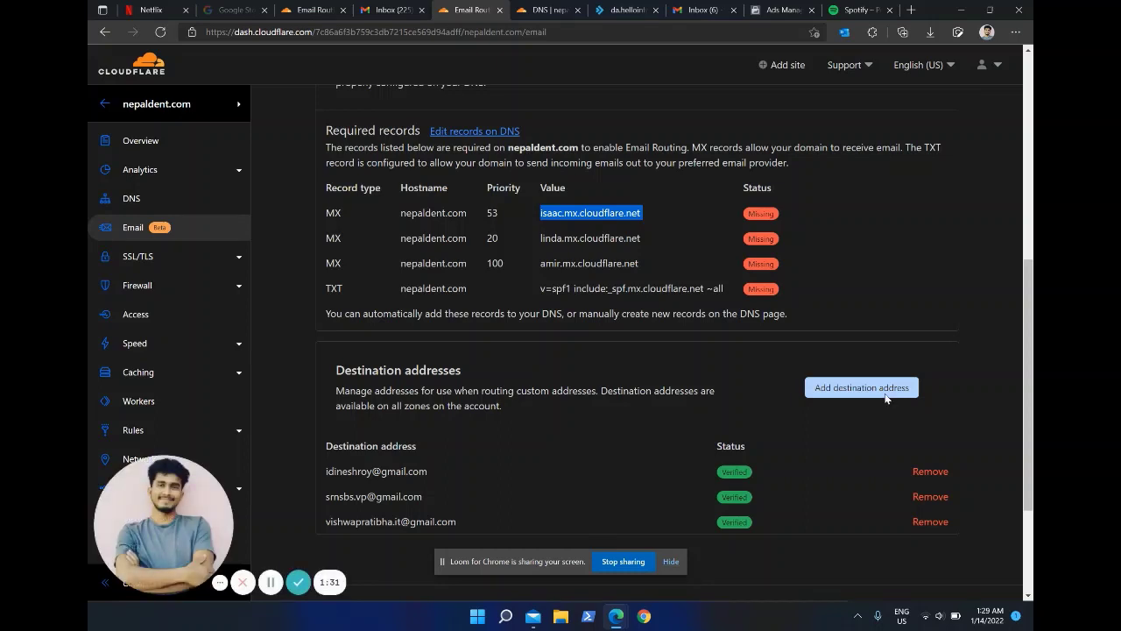
pyautogui.hotkey('ctrl', 'Tab')
pyautogui.write('53')
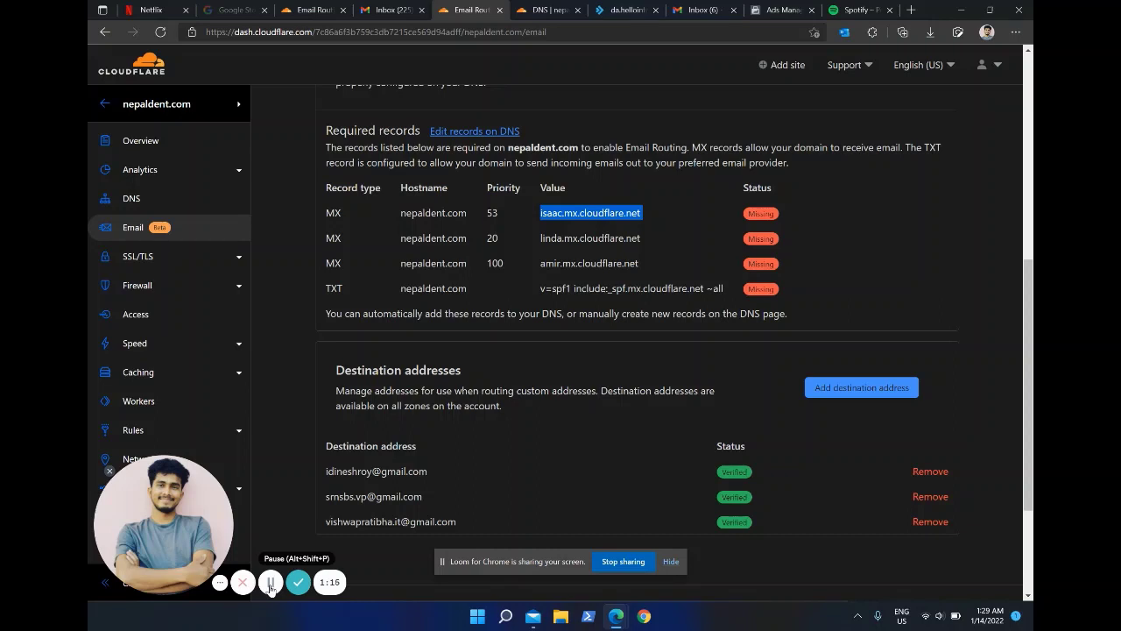
pyautogui.click(270, 584)
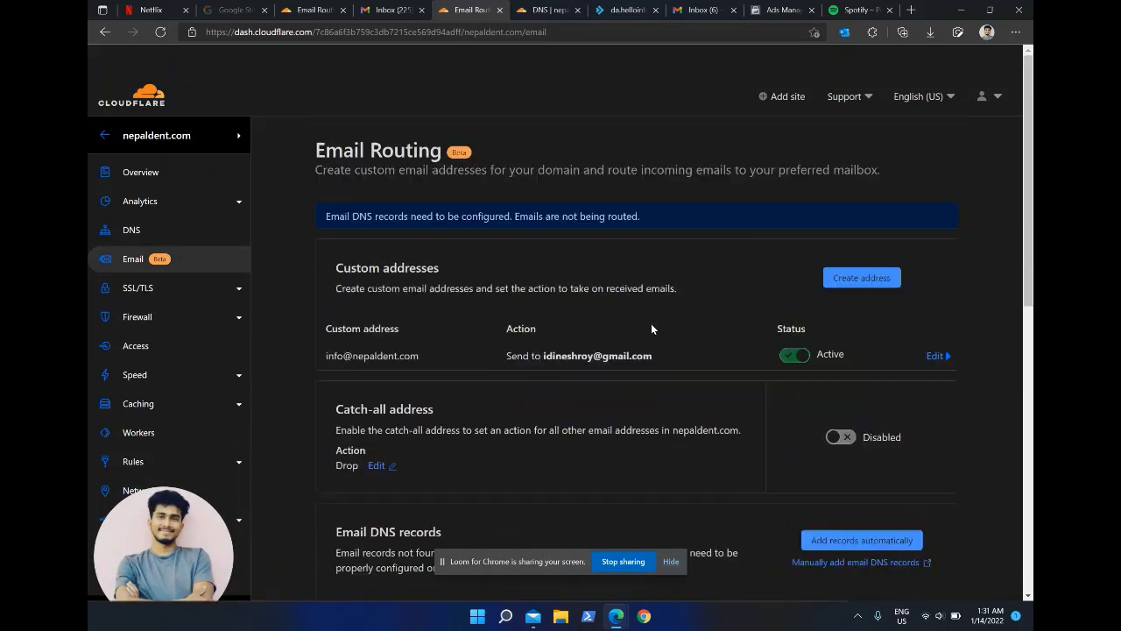
# Step: Reload Email Routing to confirm the MX and TXT records now show Routing enabled
pyautogui.click(608, 32)
pyautogui.write('\\')
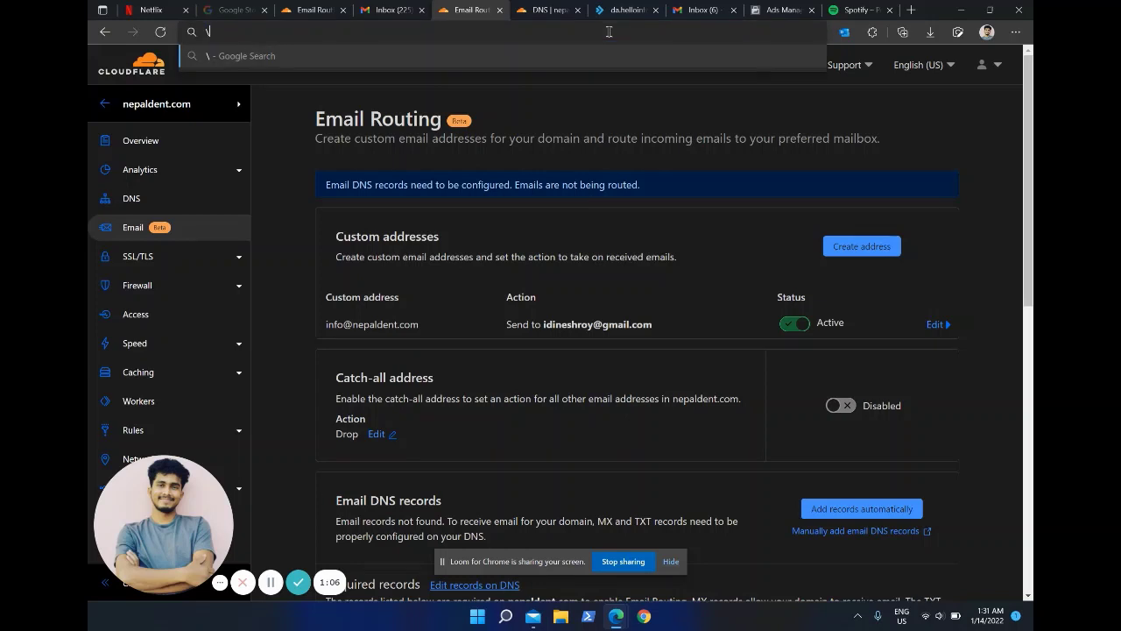
pyautogui.click(160, 32)
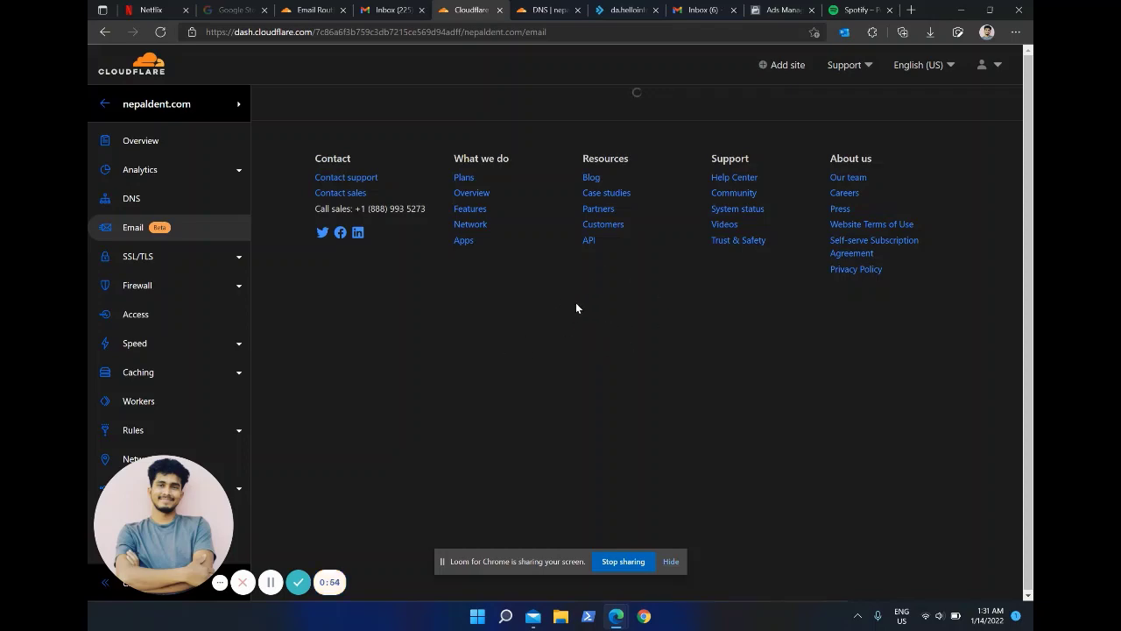
pyautogui.scroll(-5, 575, 307)
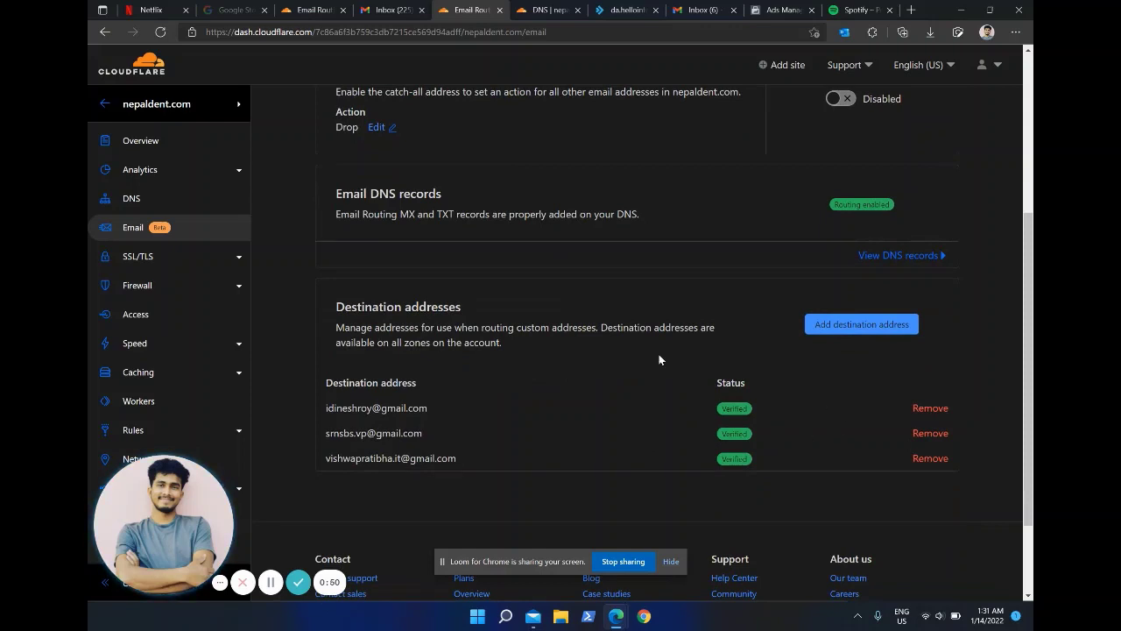
pyautogui.scroll(1, 651, 359)
pyautogui.scroll(1, 651, 358)
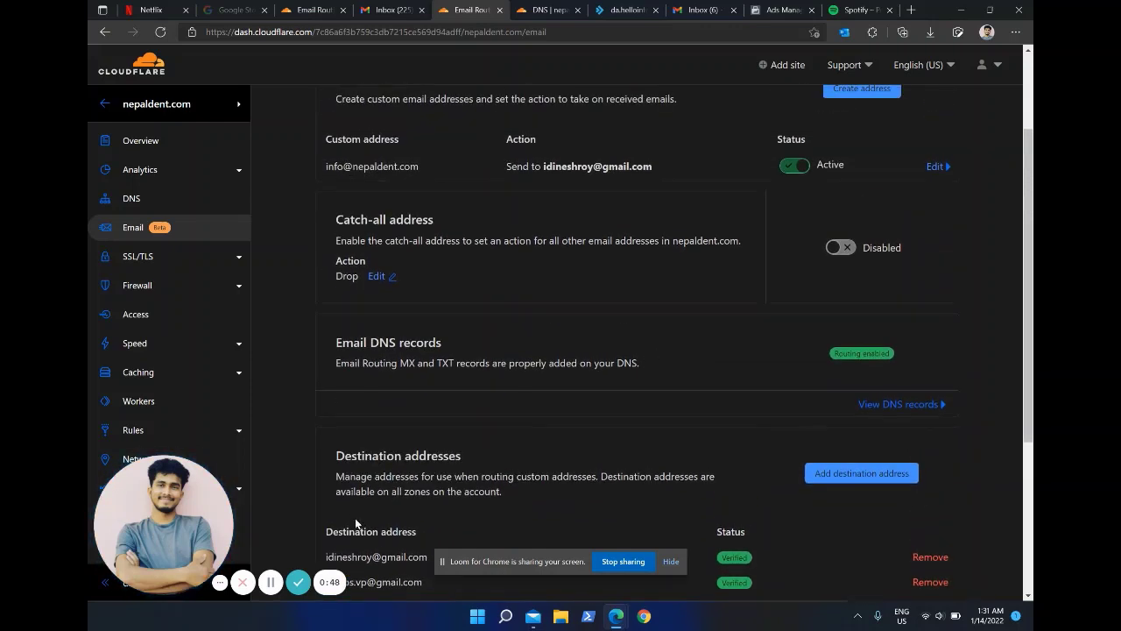
pyautogui.scroll(1, 482, 457)
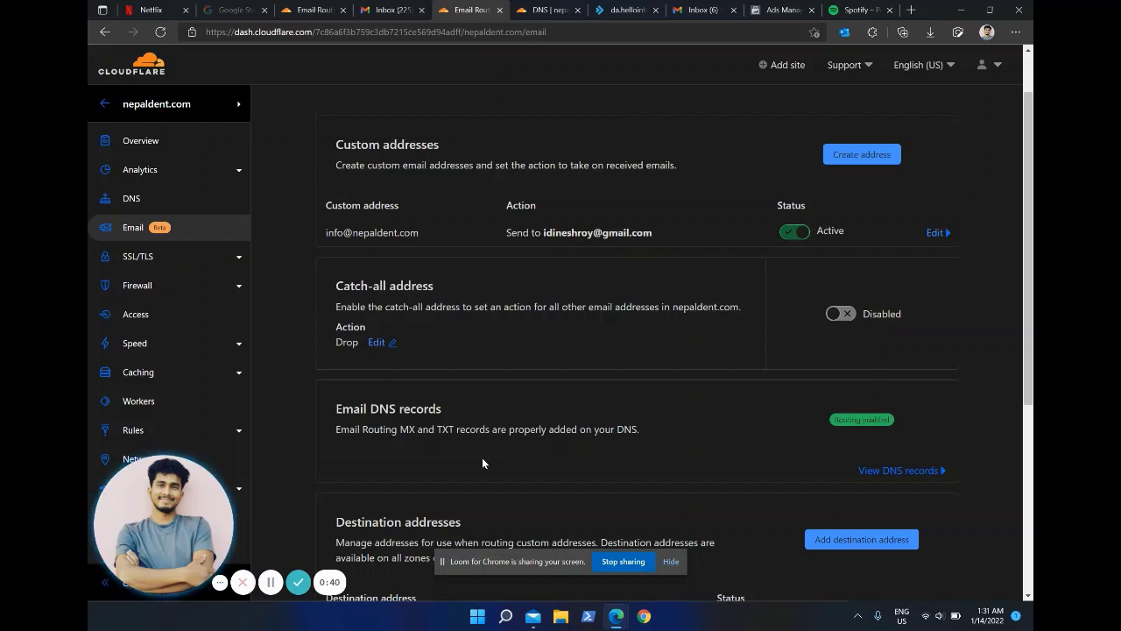
pyautogui.click(390, 9)
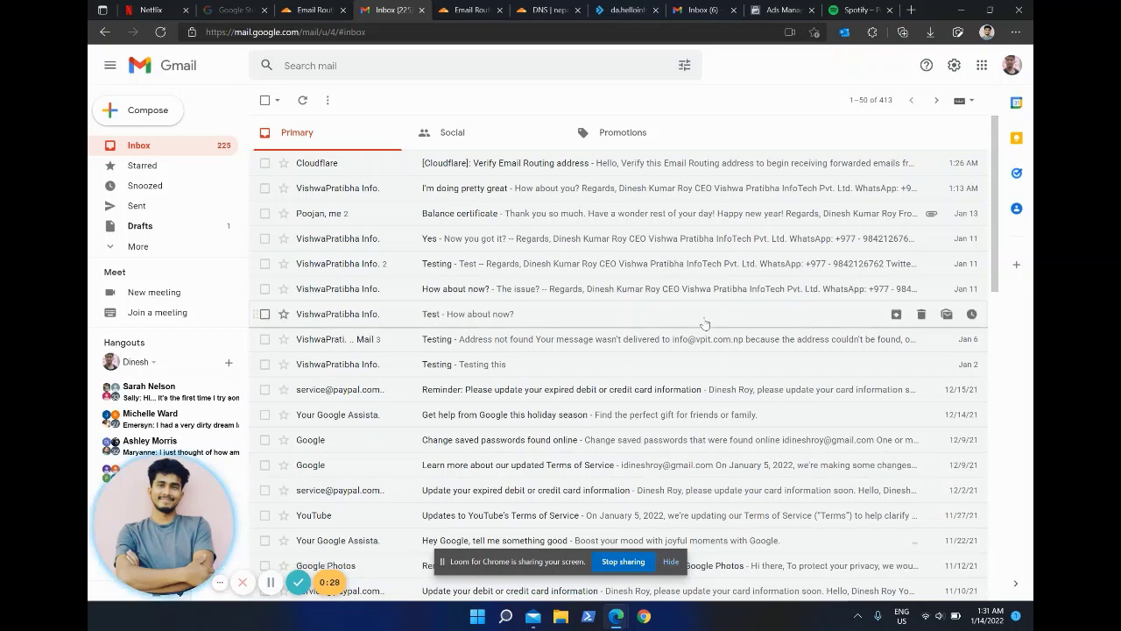
# Step: Open the Windows Mail app and select the Hotmail account
pyautogui.click(532, 616)
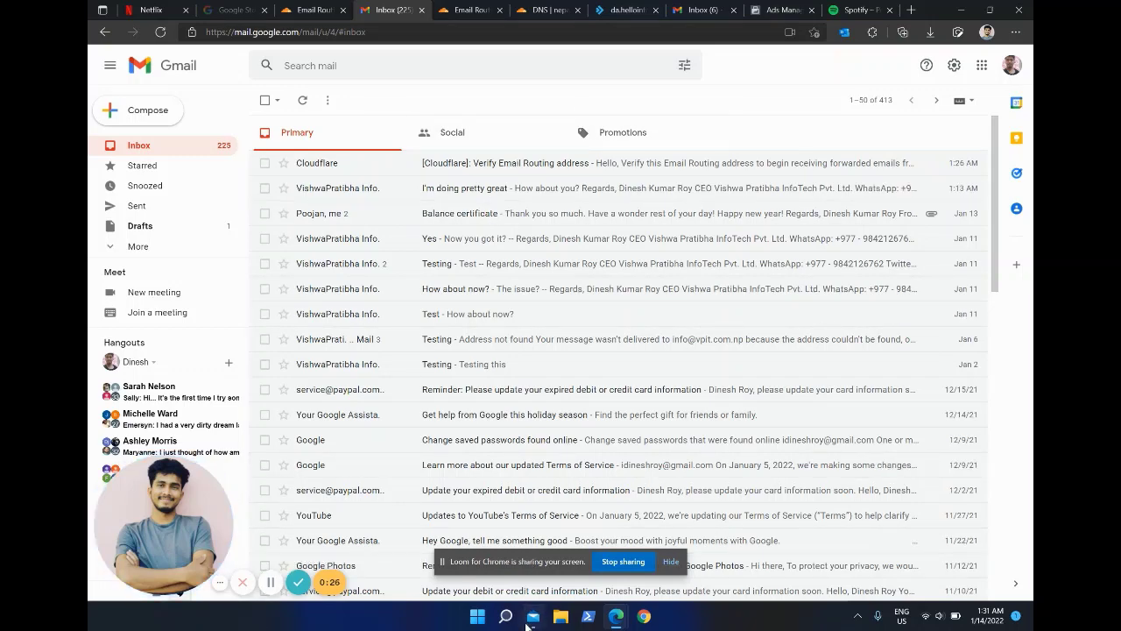
pyautogui.click(284, 267)
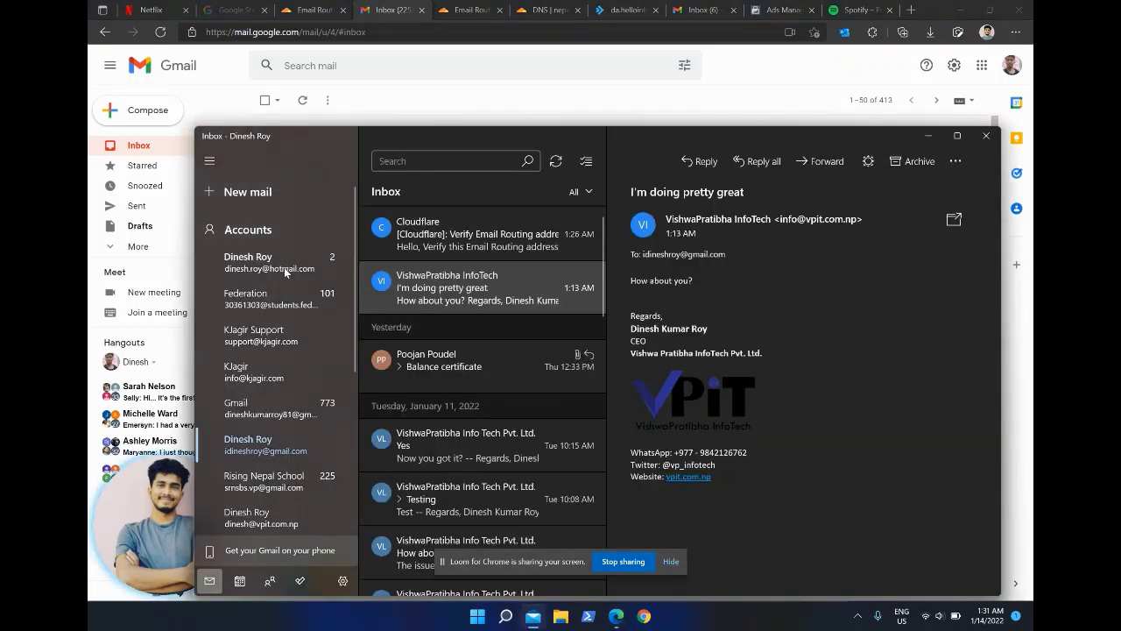
pyautogui.click(251, 198)
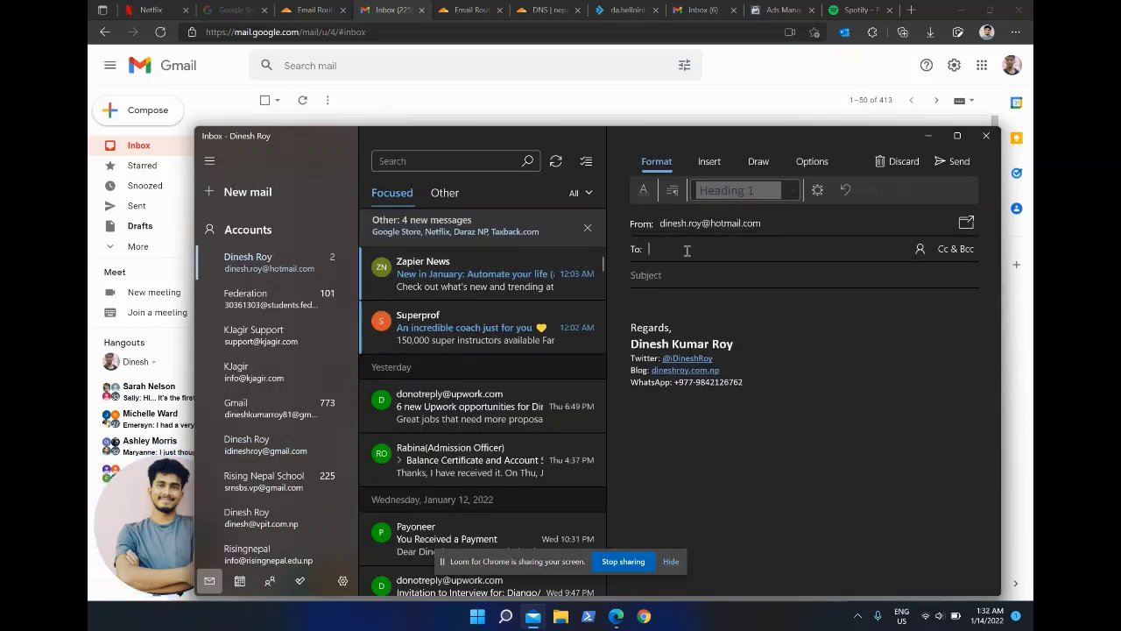
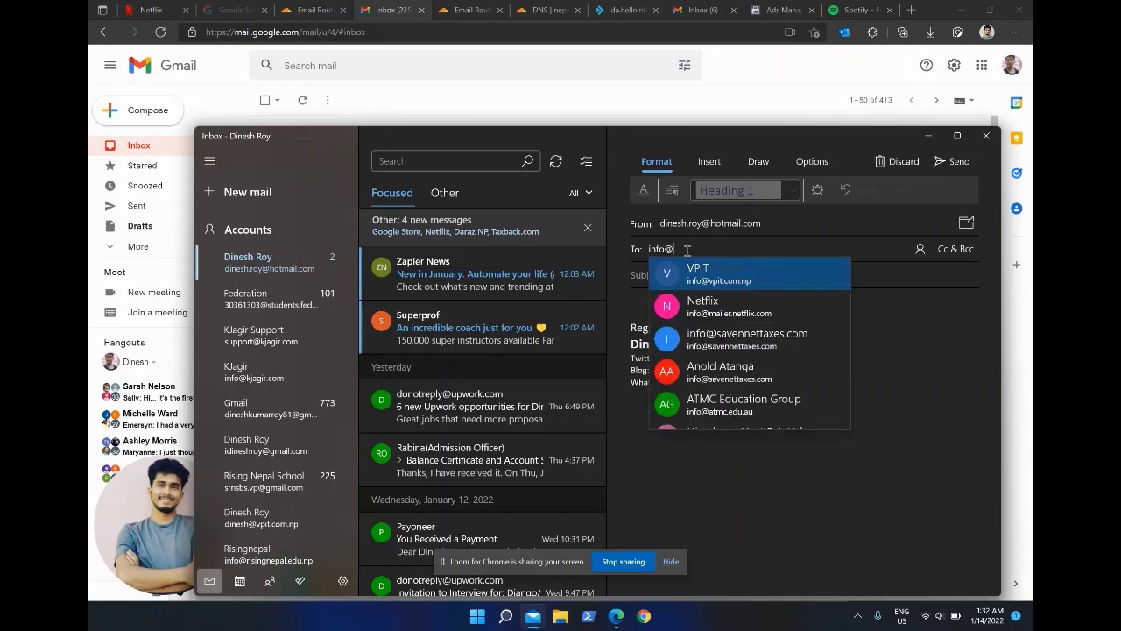
pyautogui.click(671, 569)
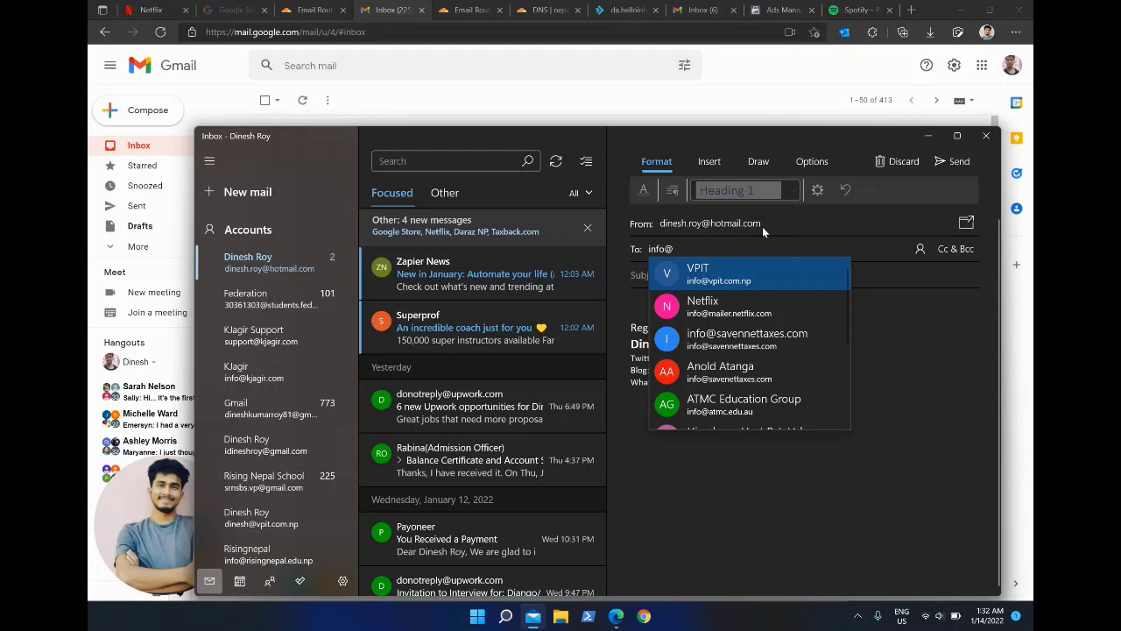
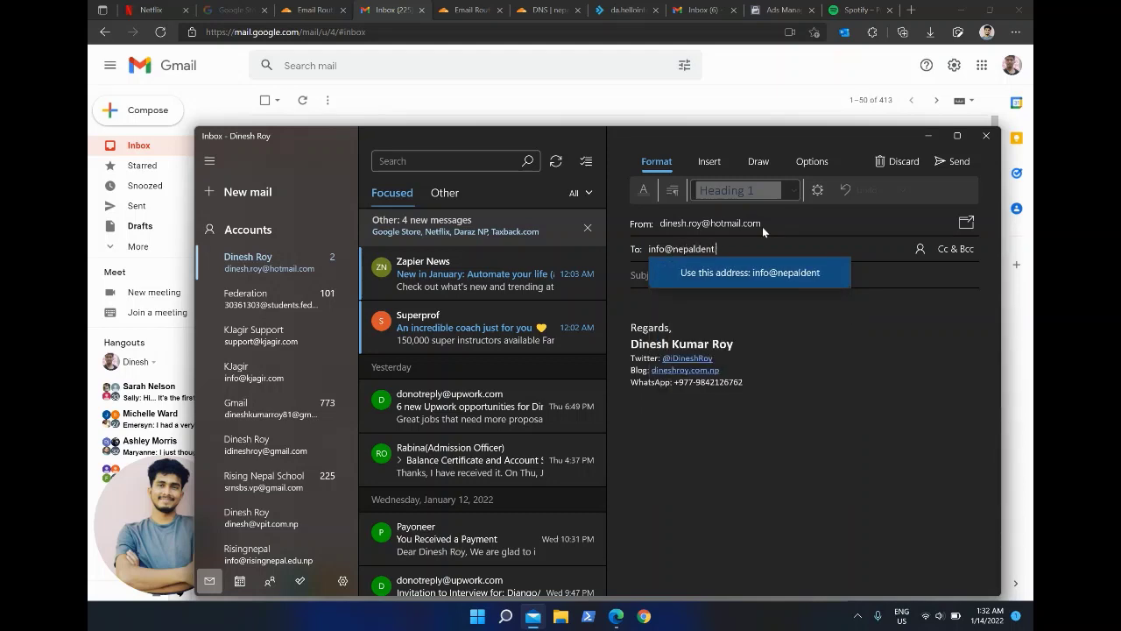
pyautogui.press('Return')
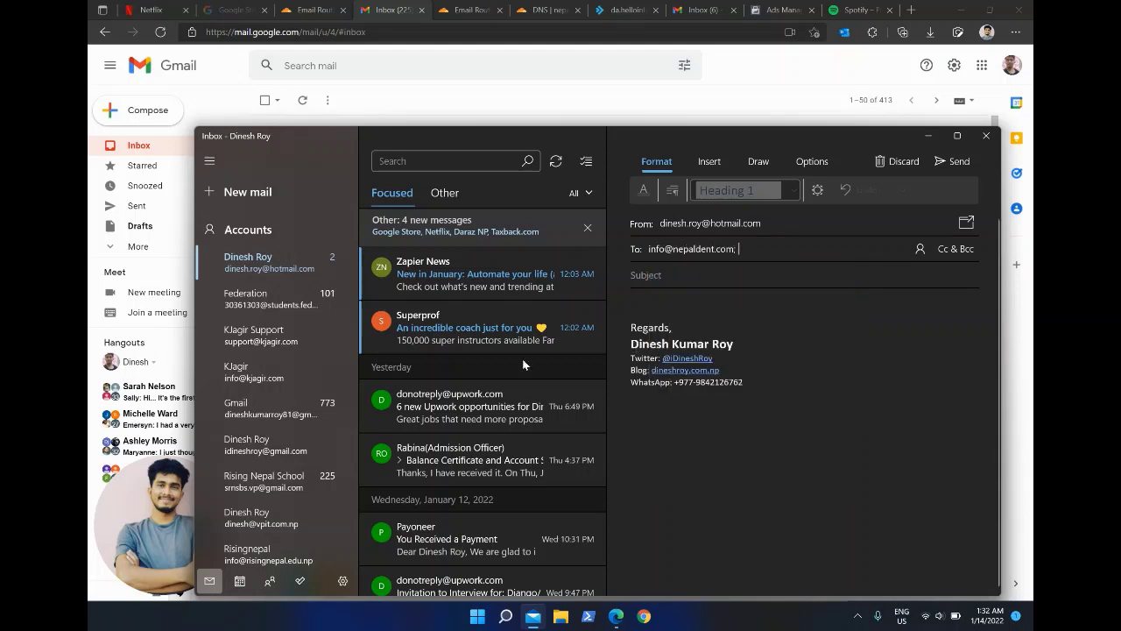
pyautogui.click(109, 471)
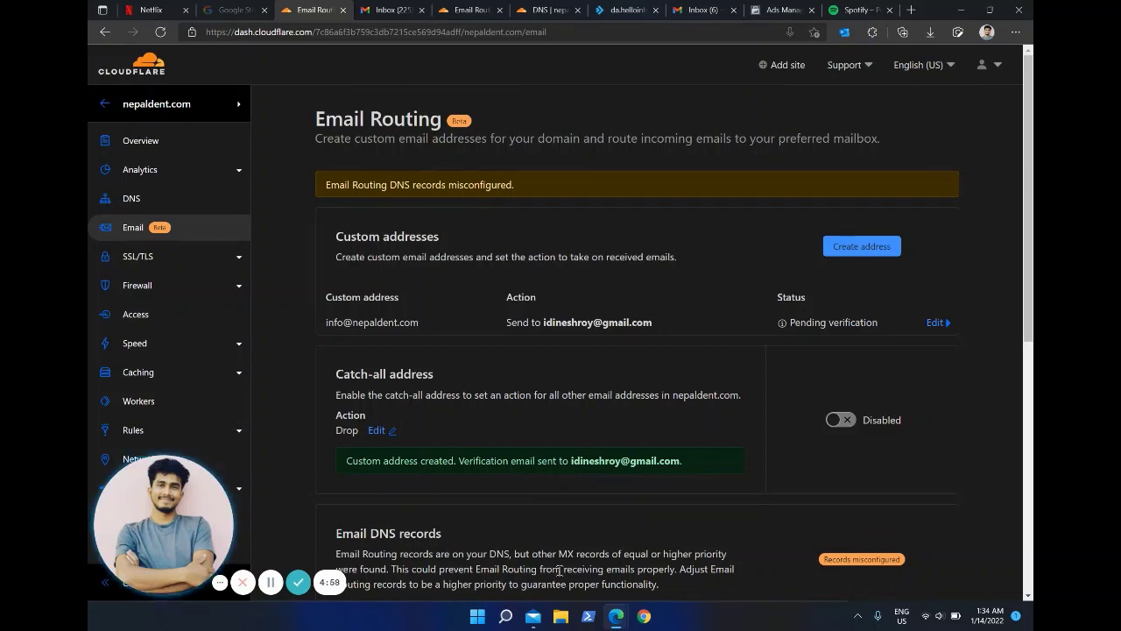
pyautogui.click(533, 616)
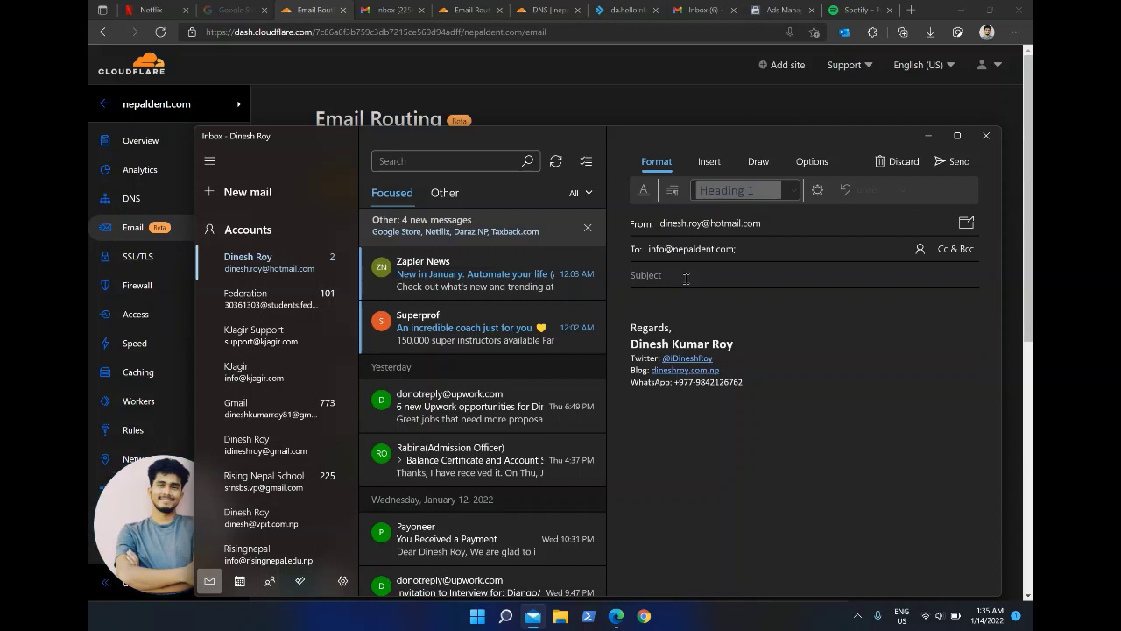
# Step: Give the message subject 'Testing' and body 'Hello', then send it
pyautogui.write('Testing')
pyautogui.press('Tab')
pyautogui.write('Hello')
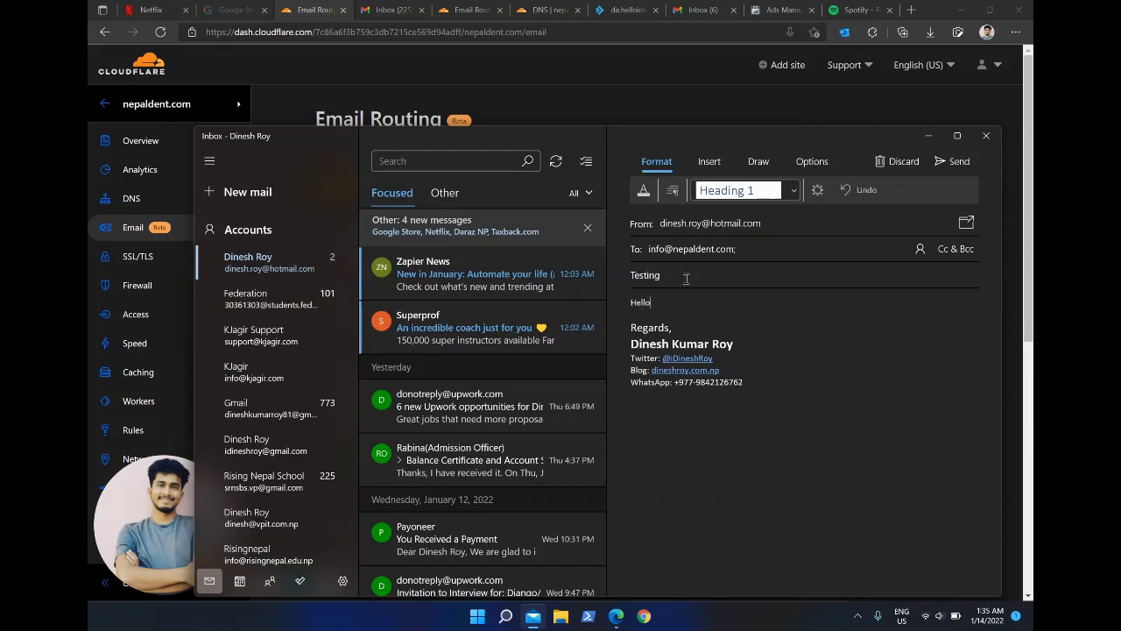
pyautogui.click(952, 161)
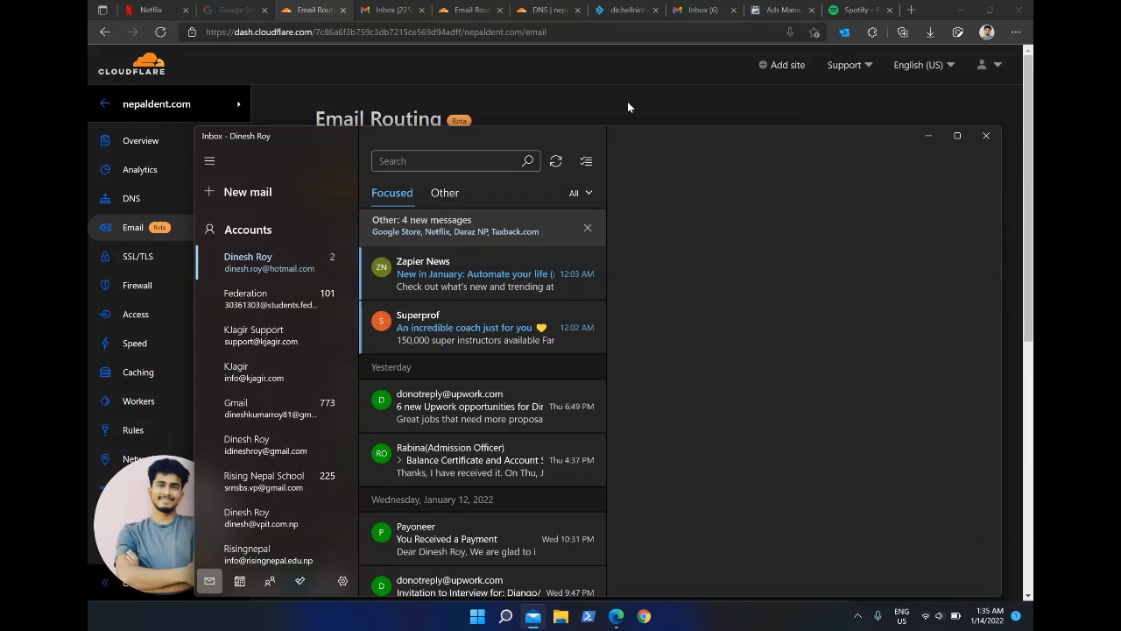
pyautogui.click(627, 102)
# Step: Refresh the Gmail inbox several times for the test message, then return to Cloudflare Email Routing
pyautogui.click(376, 9)
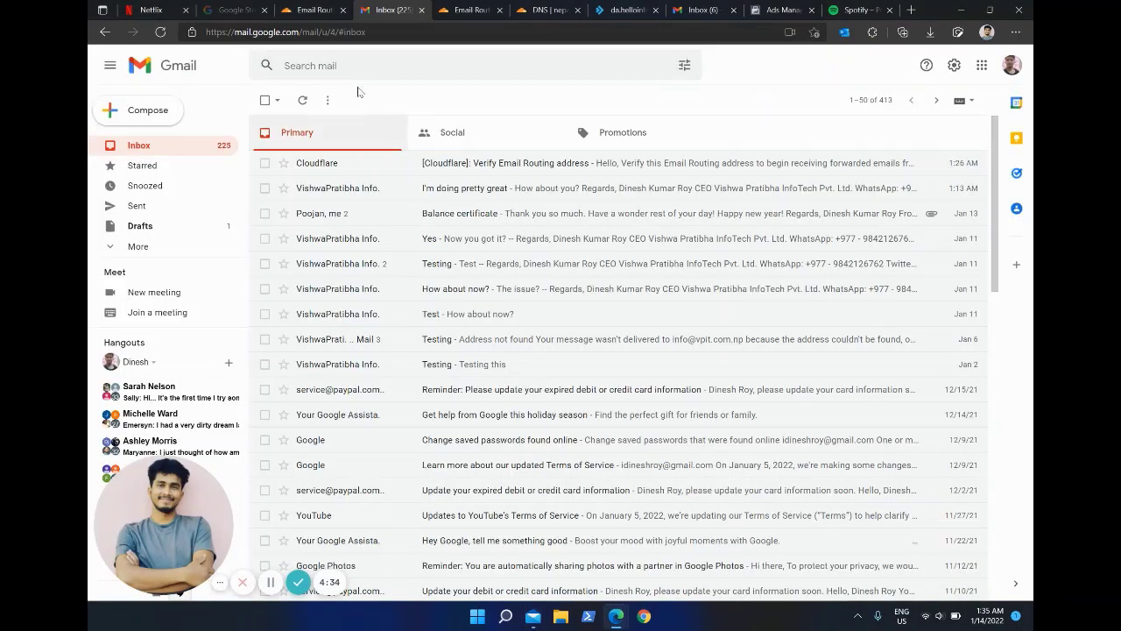
pyautogui.click(304, 101)
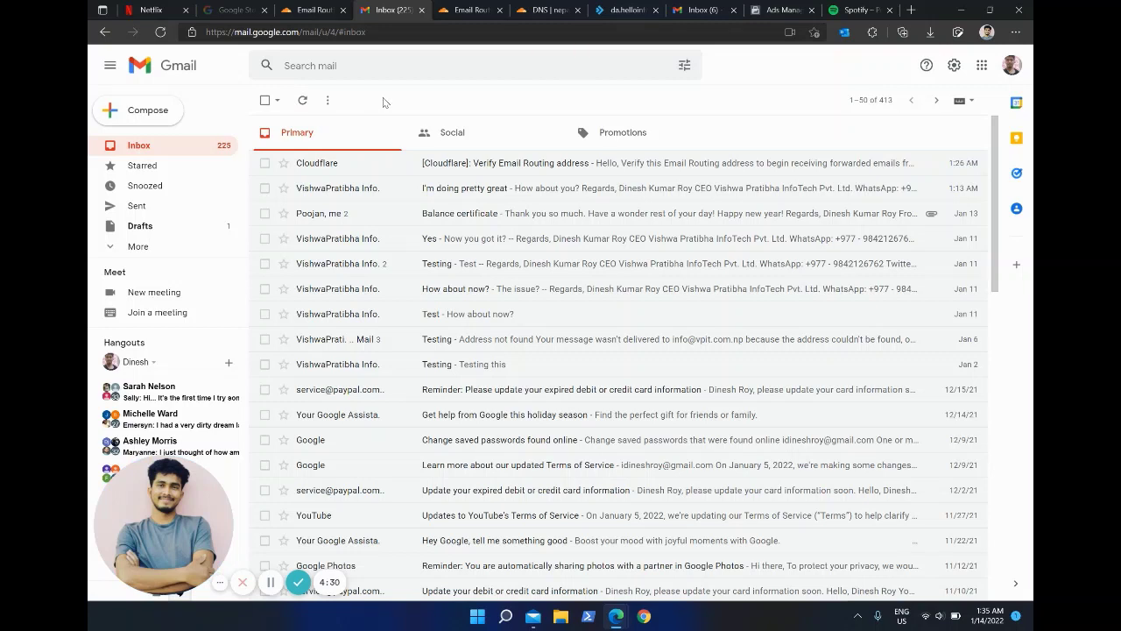
pyautogui.click(303, 100)
pyautogui.click(303, 101)
pyautogui.click(304, 101)
pyautogui.click(313, 10)
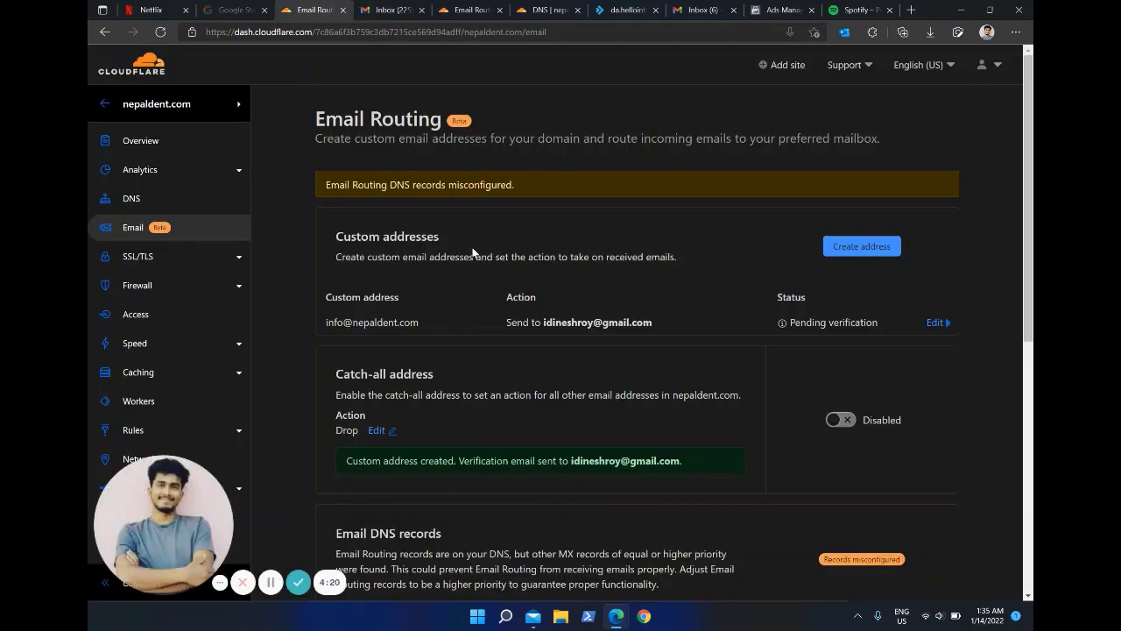
# Step: Reload Email Routing to confirm the info address is Active with routing enabled
pyautogui.scroll(-4, 465, 183)
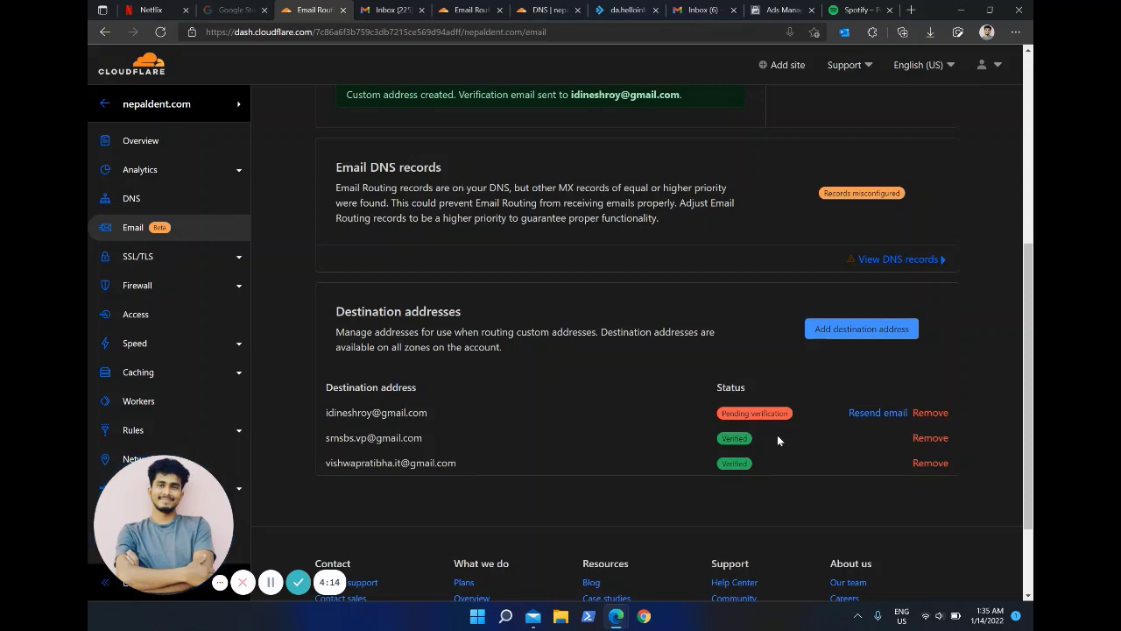
pyautogui.scroll(4, 777, 441)
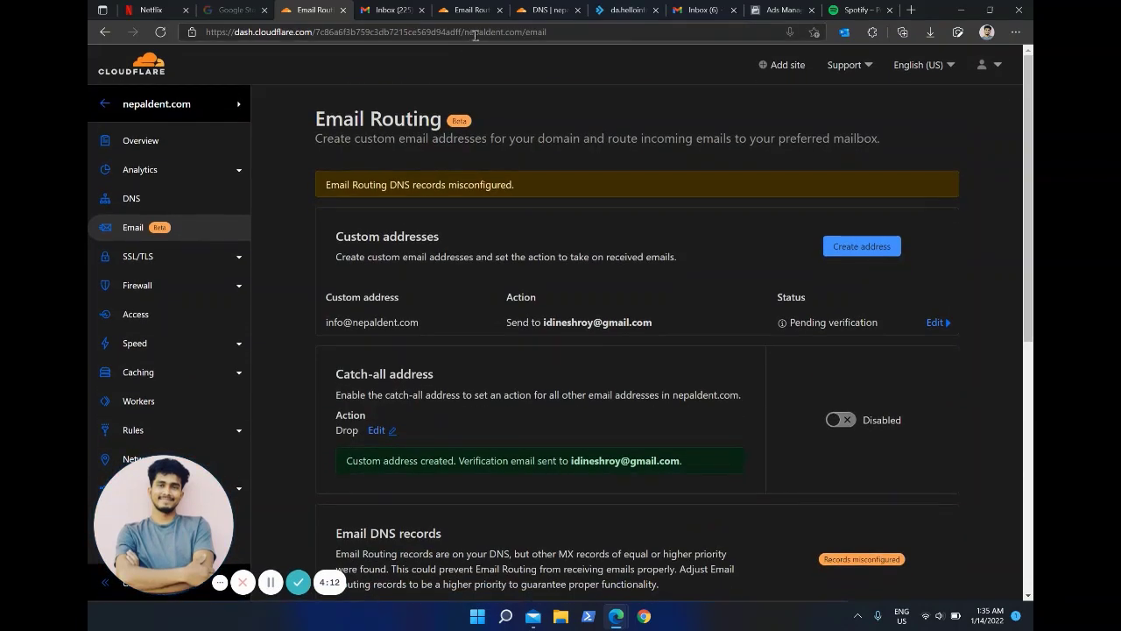
pyautogui.click(474, 31)
pyautogui.press('Return')
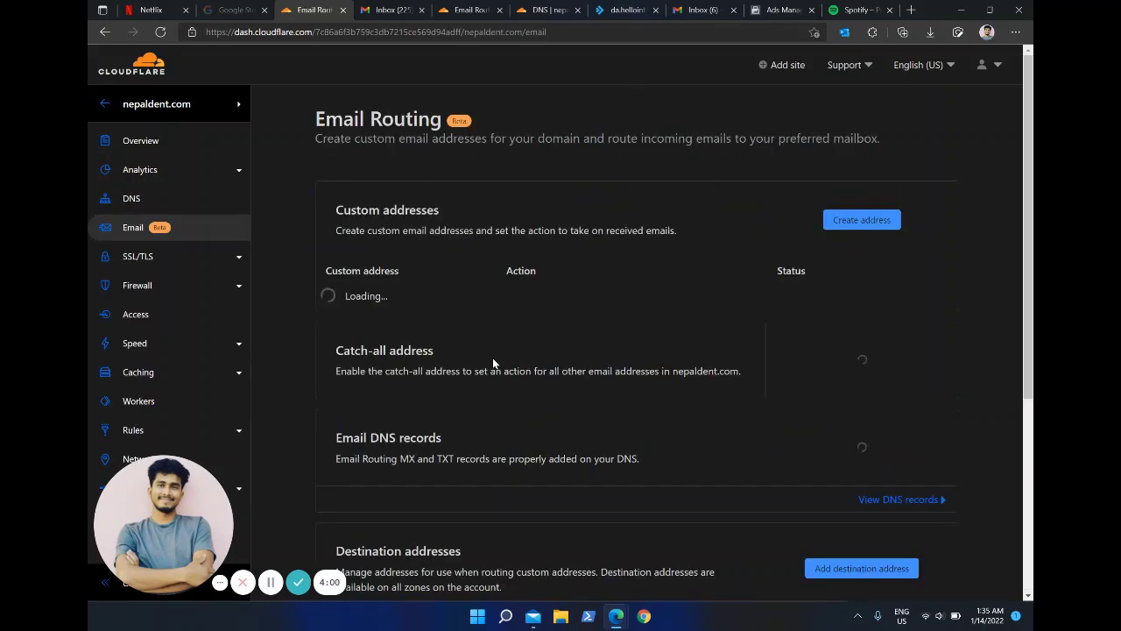
pyautogui.scroll(-5, 493, 357)
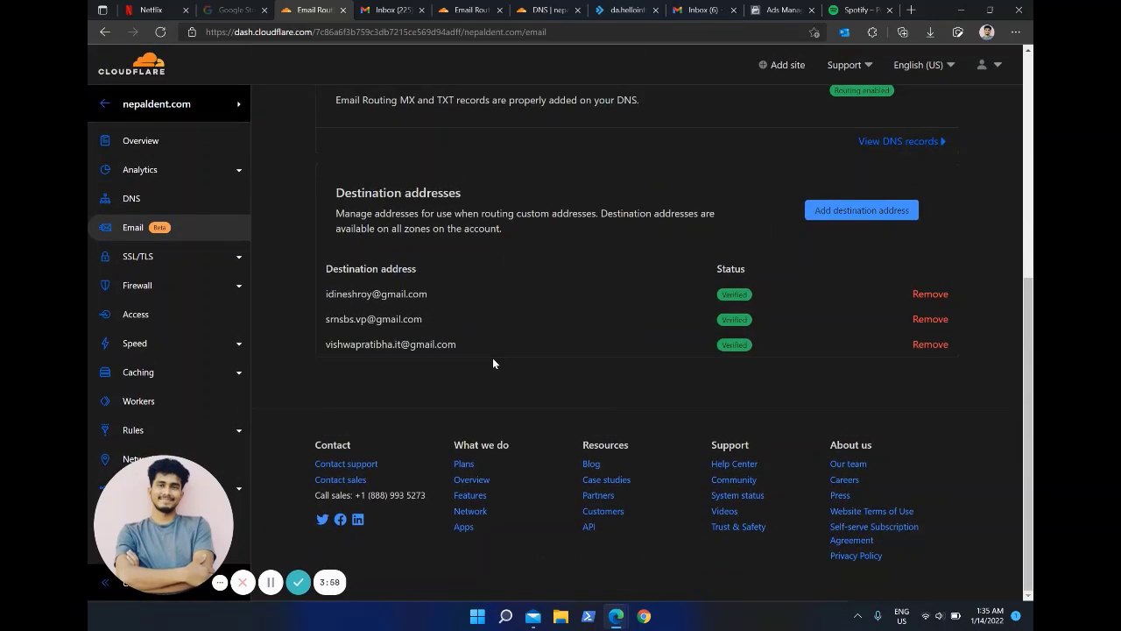
pyautogui.scroll(4, 548, 280)
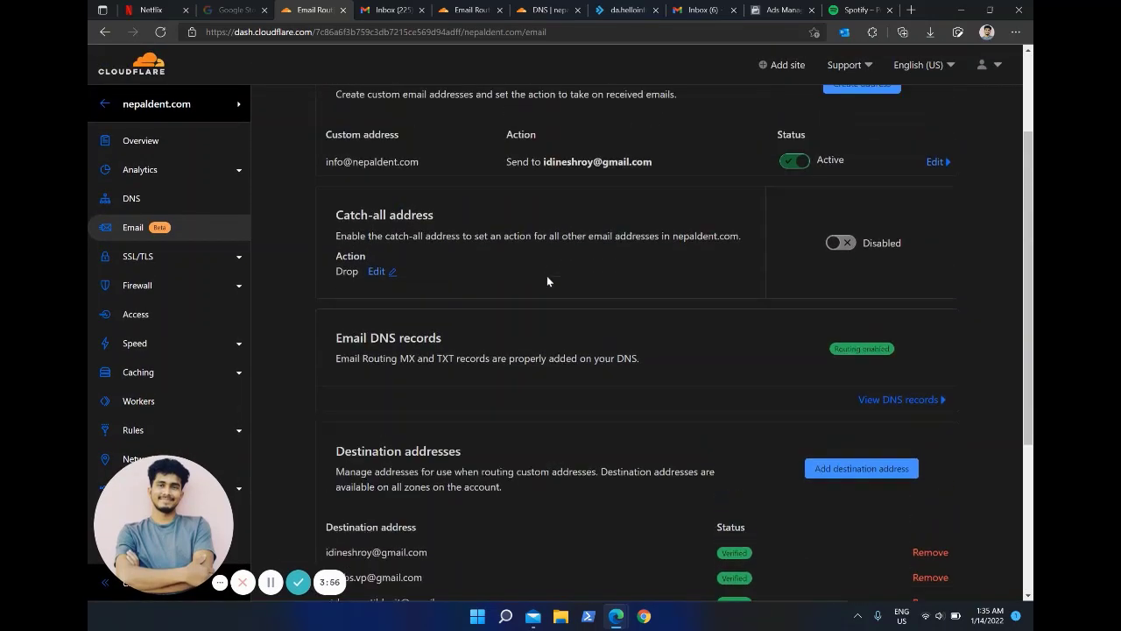
pyautogui.scroll(1, 547, 276)
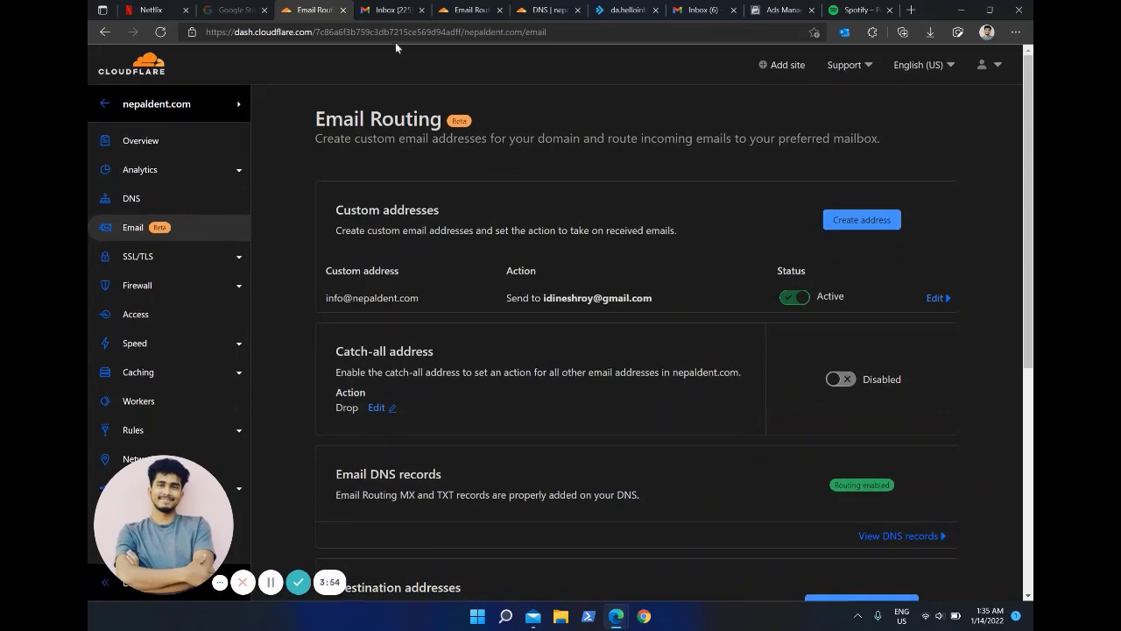
pyautogui.click(388, 8)
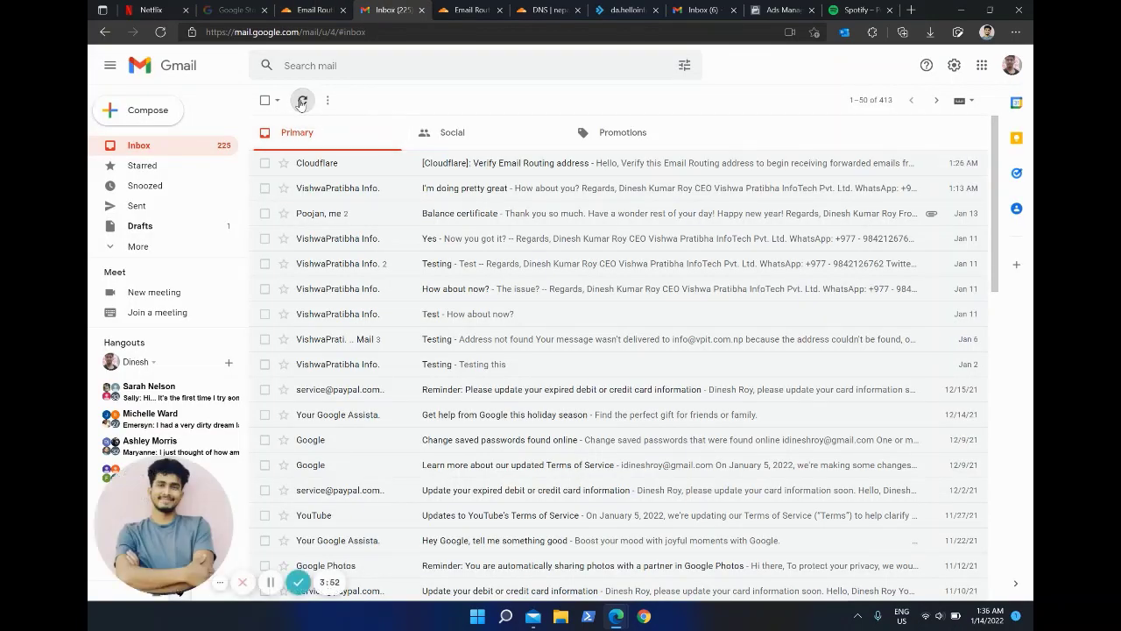
# Step: Find the Testing message in Spam, mark it not spam, and go back to the inbox
pyautogui.click(301, 102)
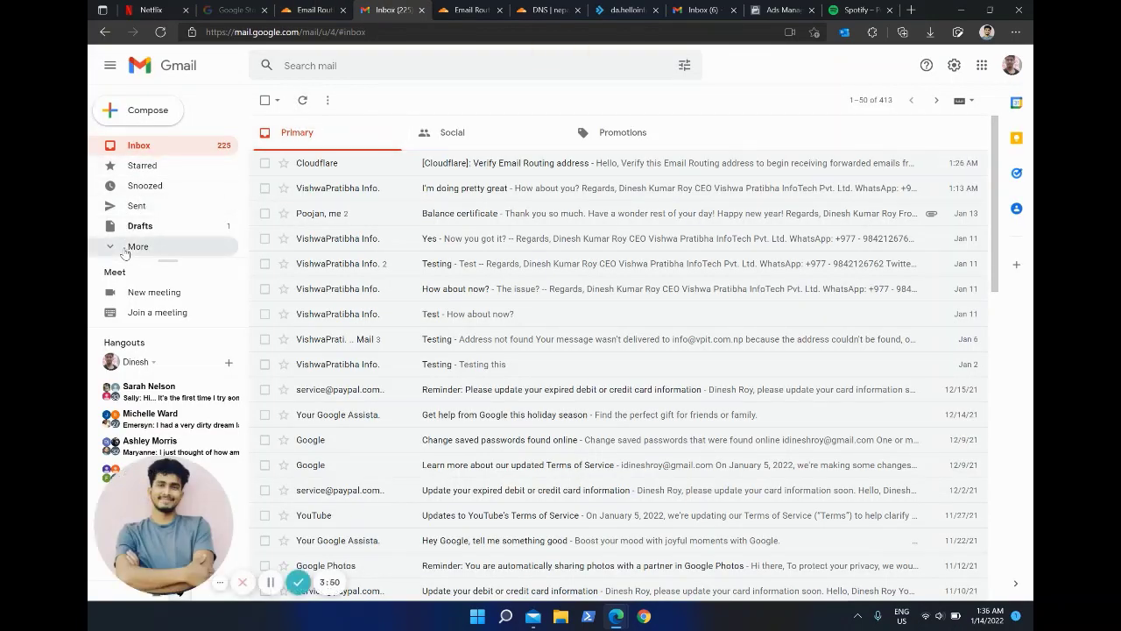
pyautogui.click(127, 249)
pyautogui.scroll(-1, 156, 289)
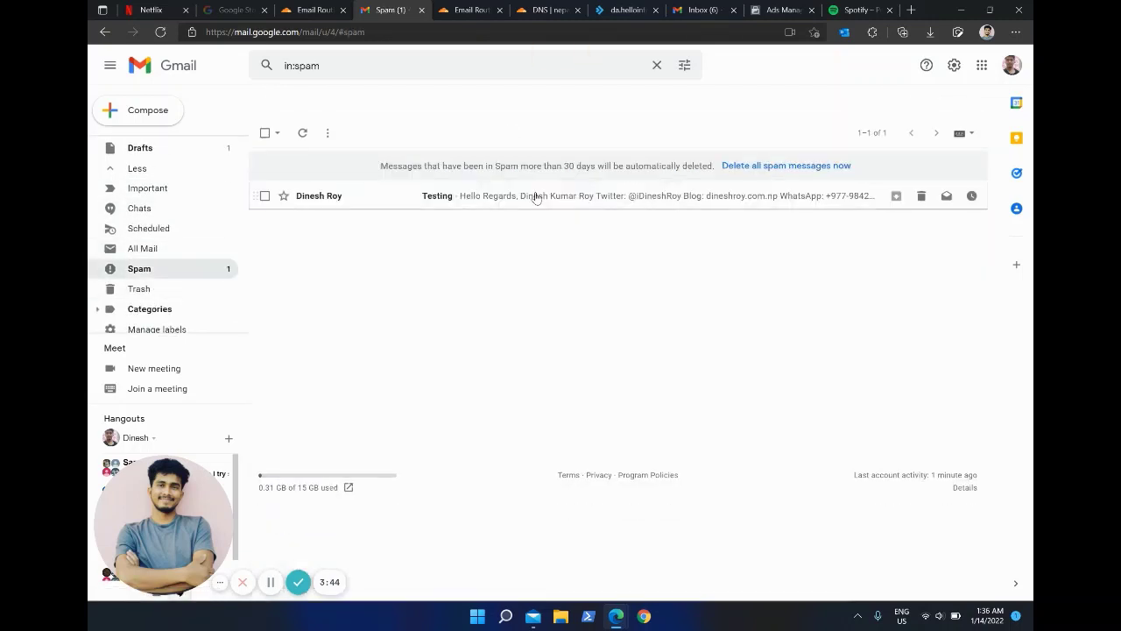
pyautogui.click(535, 196)
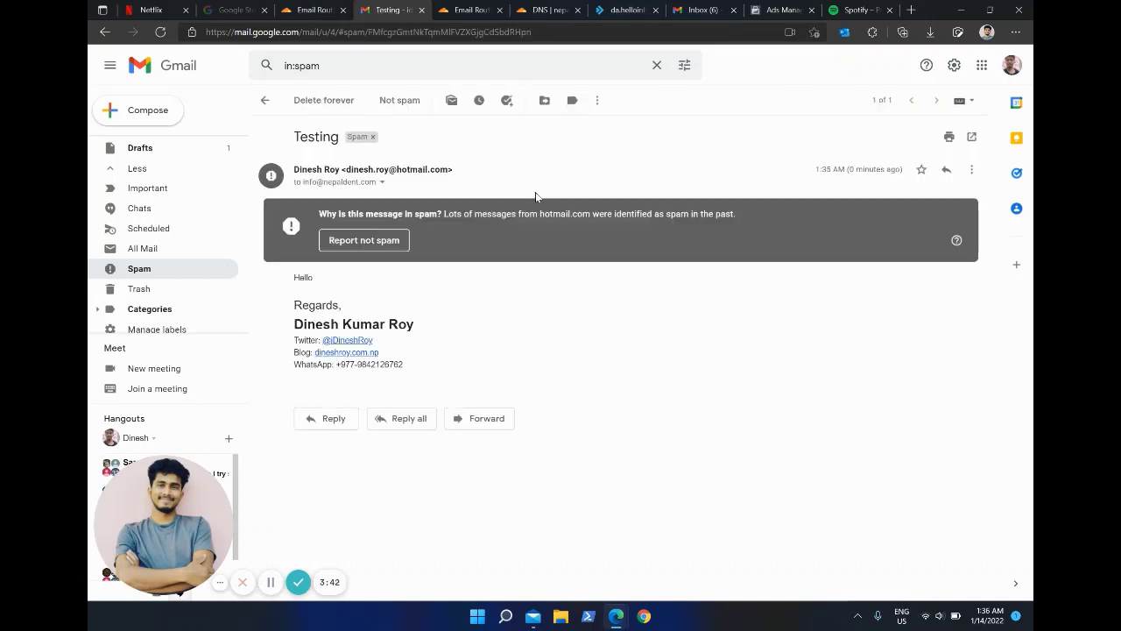
pyautogui.click(372, 241)
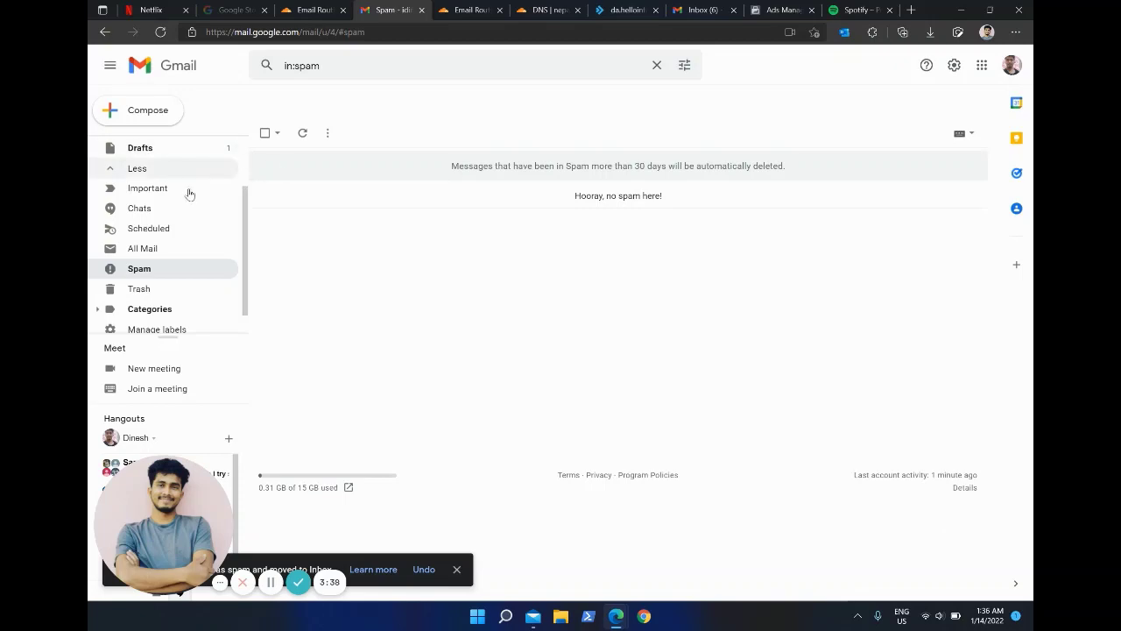
pyautogui.scroll(1, 188, 210)
pyautogui.click(179, 151)
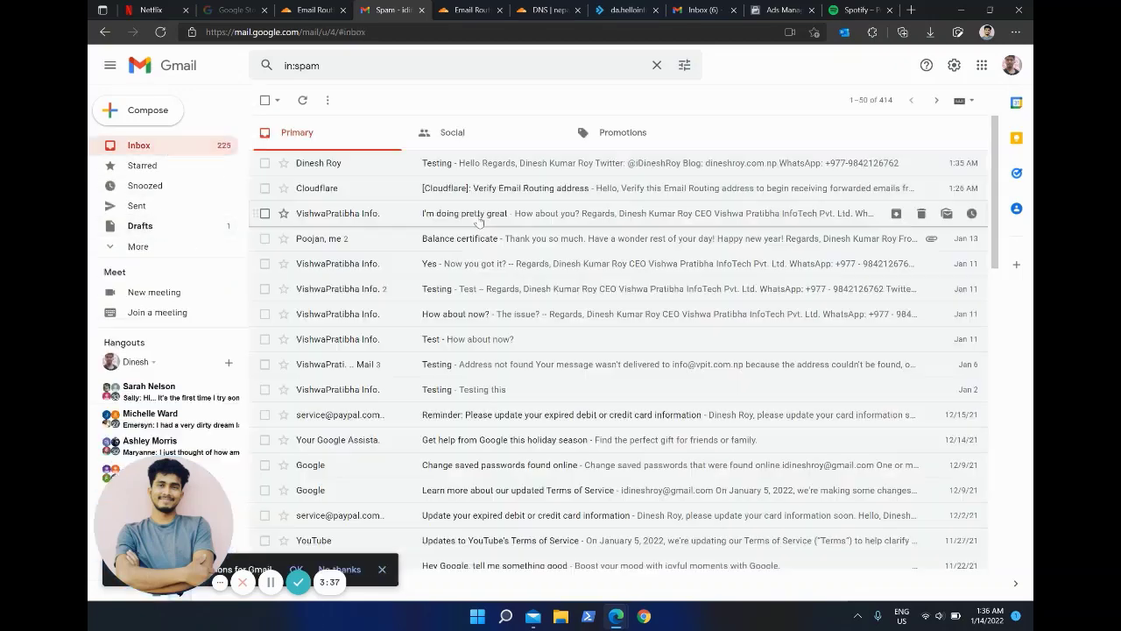
# Step: Open the Testing message, check it was delivered to the nepaldent.com address, and discard a reply draft
pyautogui.click(501, 165)
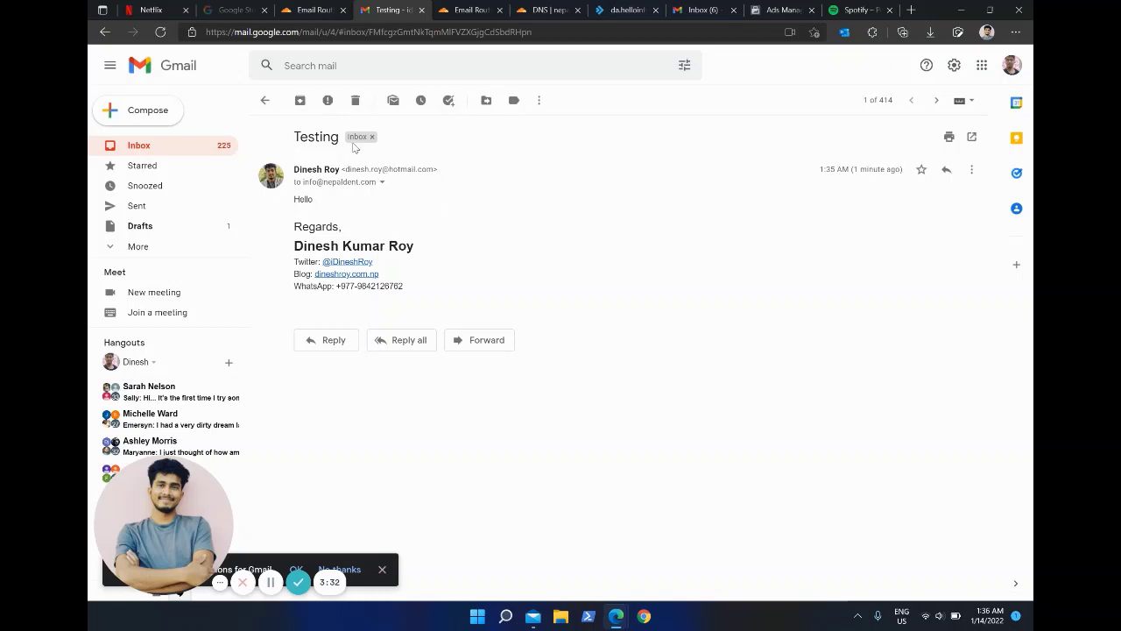
pyautogui.click(383, 186)
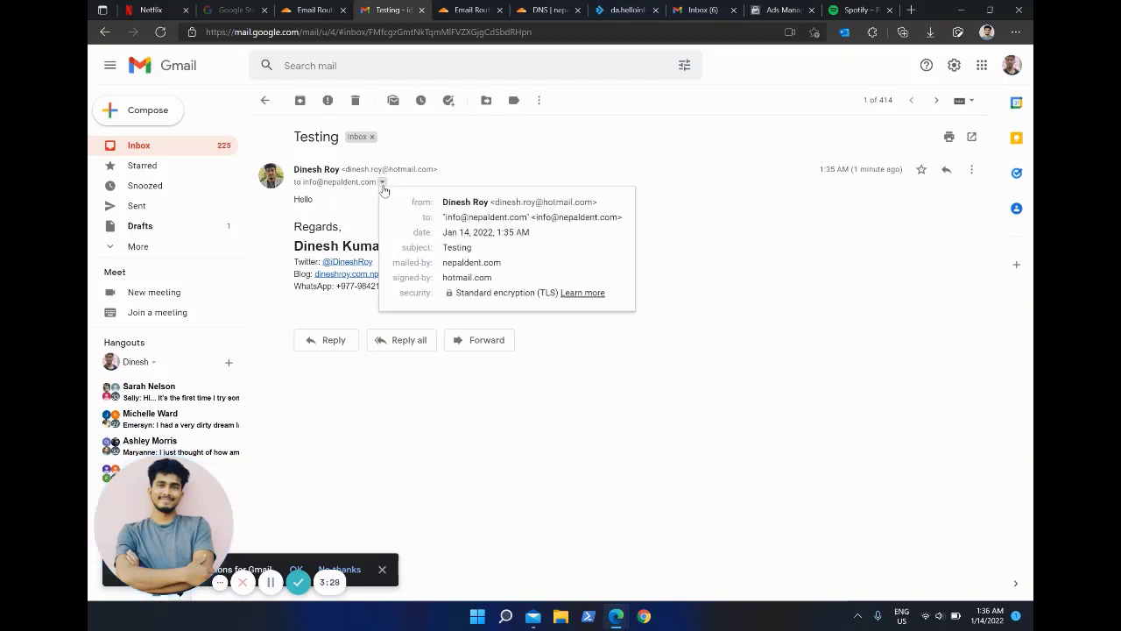
pyautogui.click(343, 182)
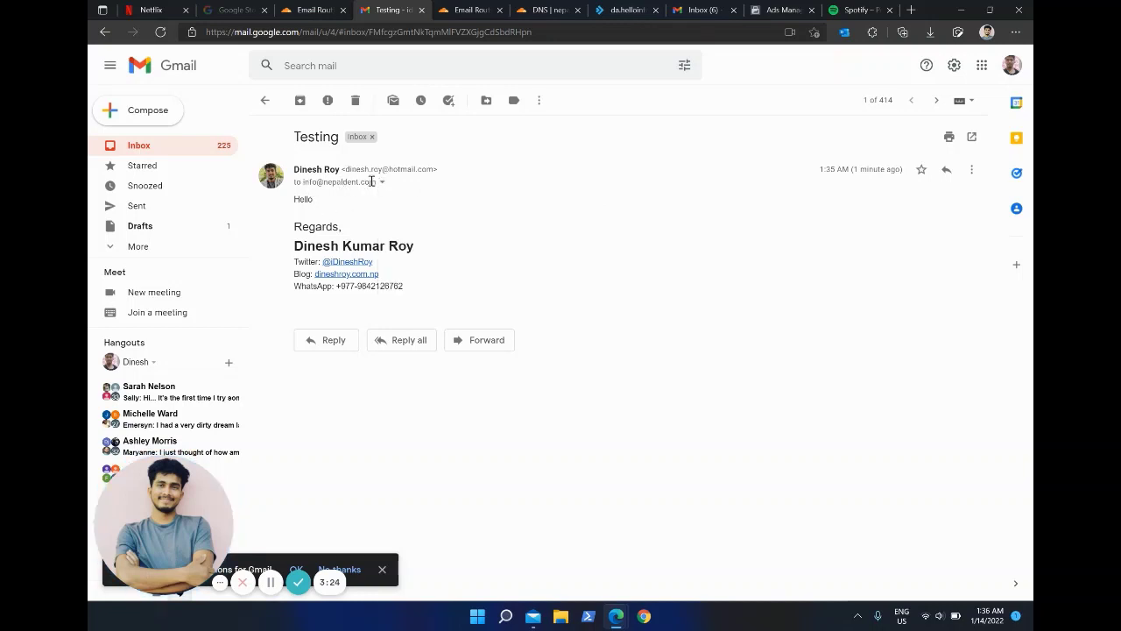
pyautogui.moveTo(374, 182); pyautogui.dragTo(316, 182)
pyautogui.click(633, 238)
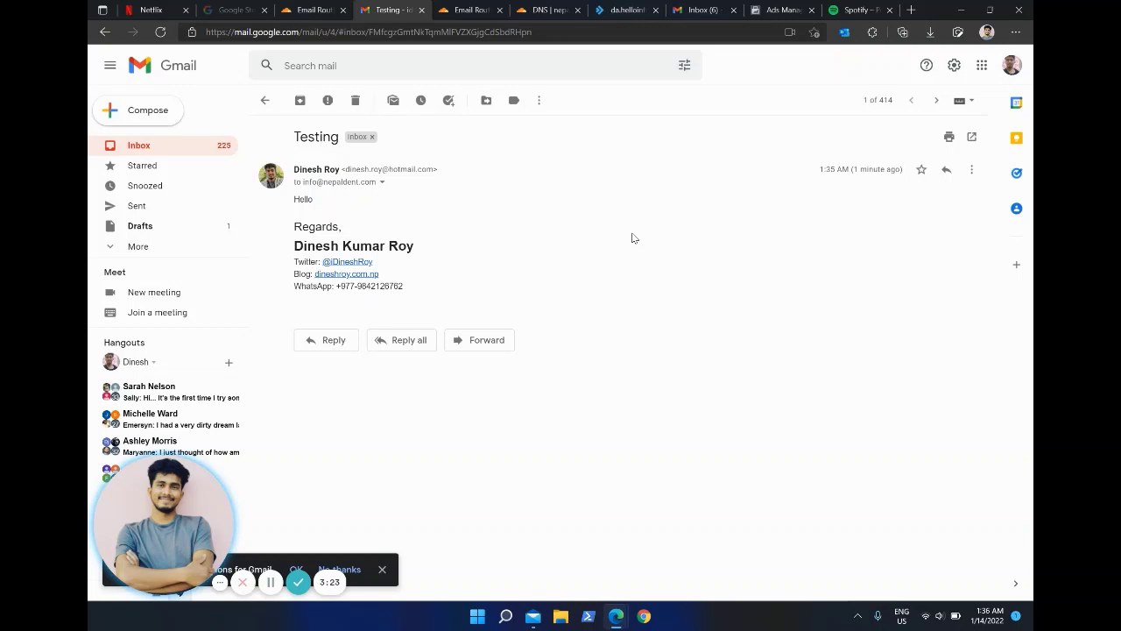
pyautogui.click(326, 339)
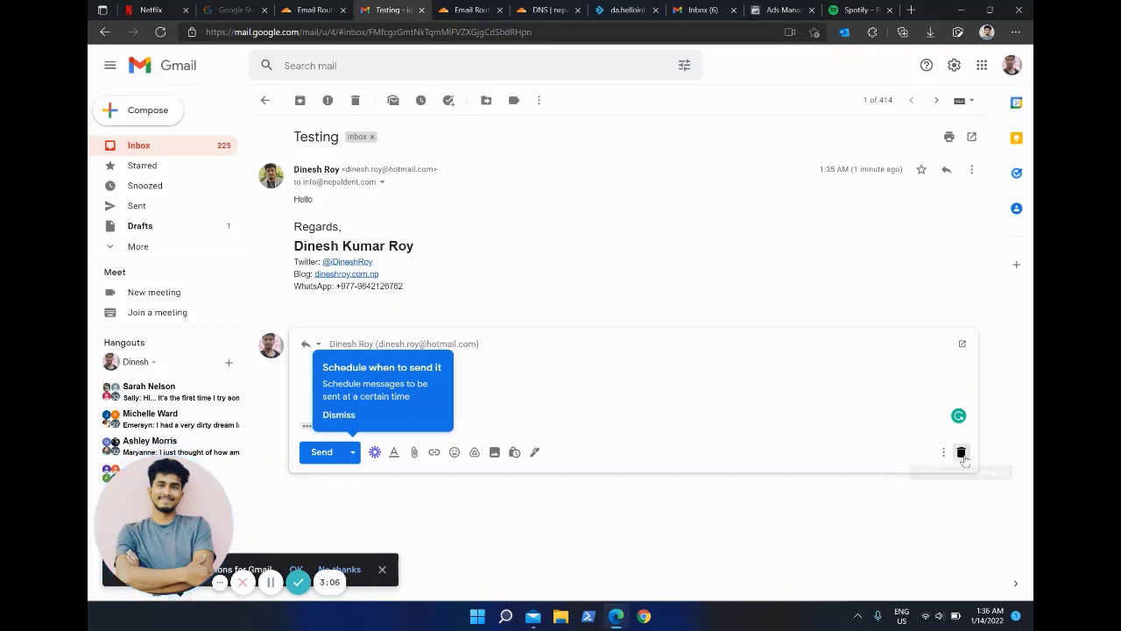
pyautogui.click(961, 452)
# Step: Compare with Cloudflare Email Routing, then open Gmail's settings to reach See all settings
pyautogui.click(311, 8)
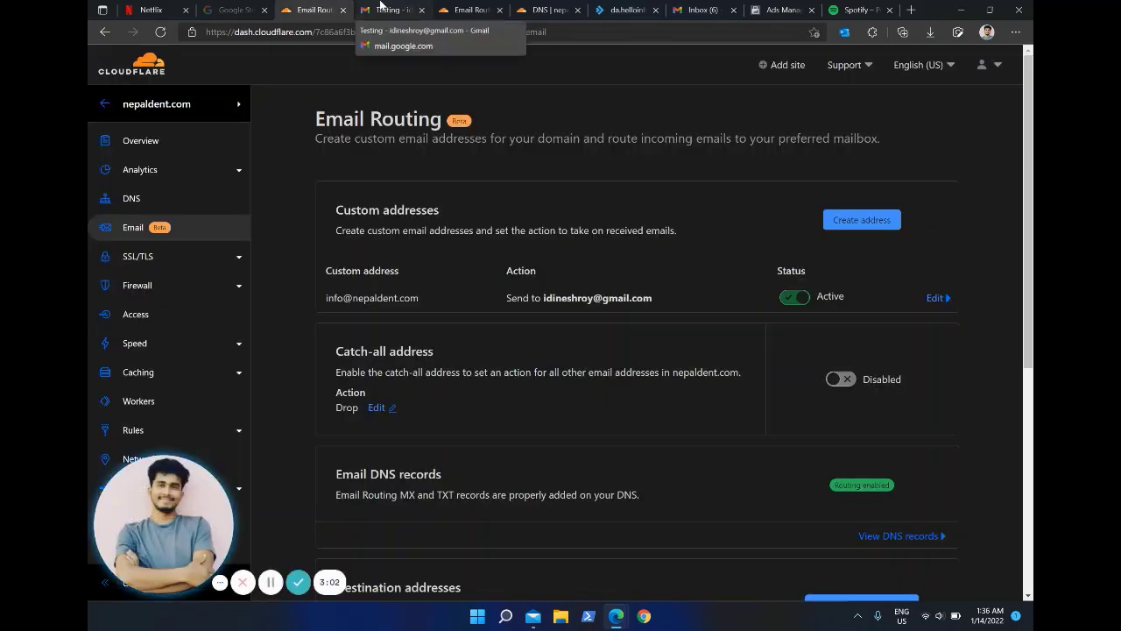
pyautogui.click(386, 10)
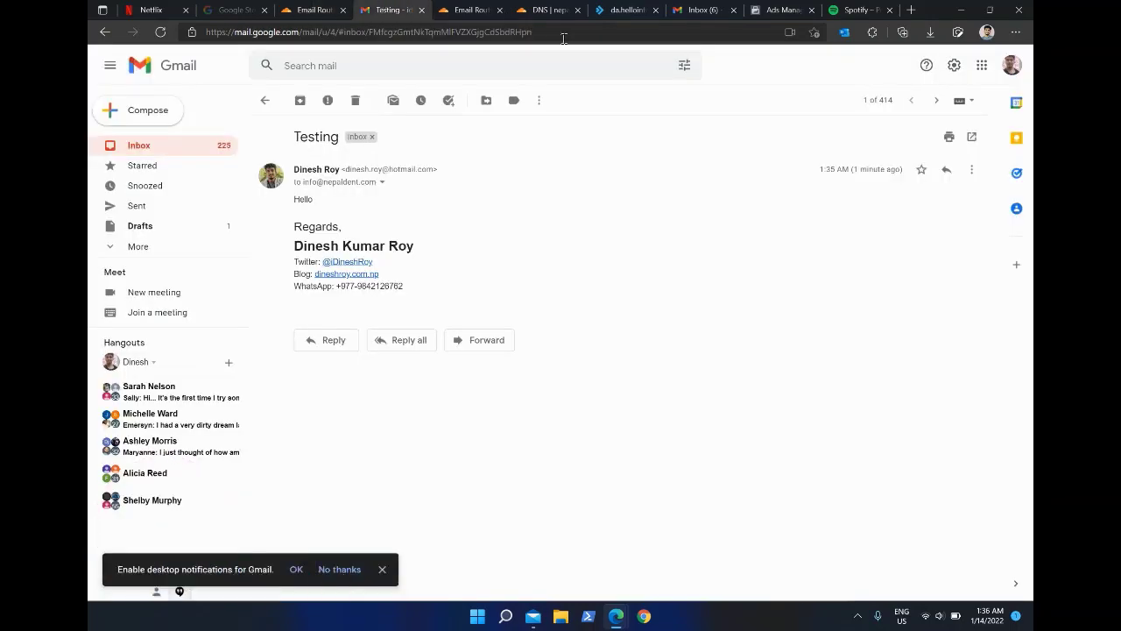
pyautogui.click(311, 8)
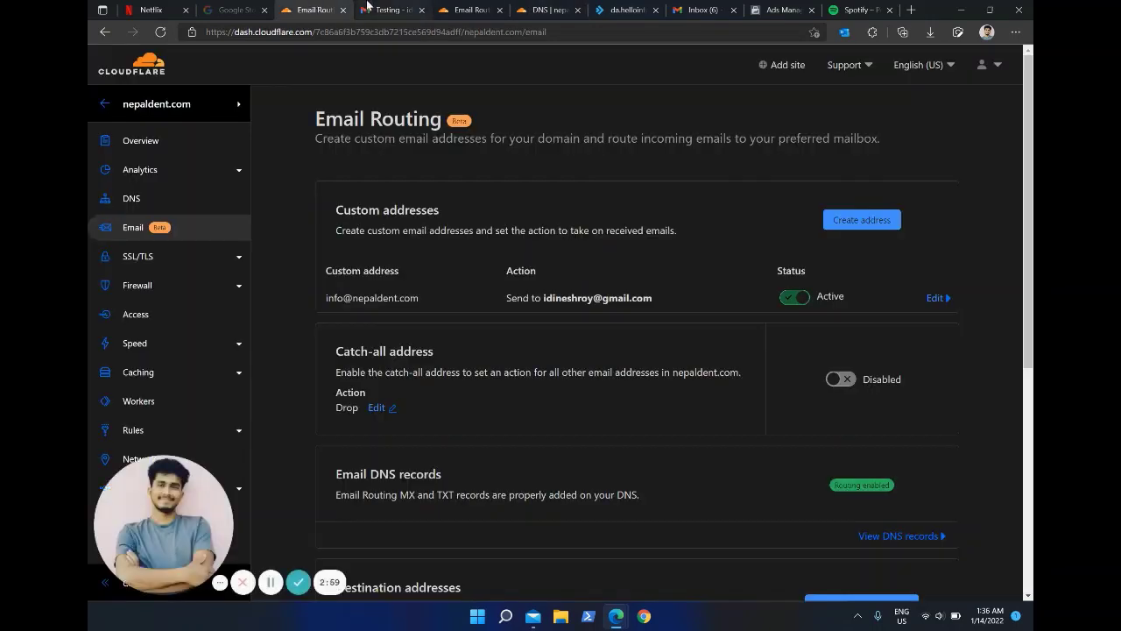
pyautogui.click(386, 9)
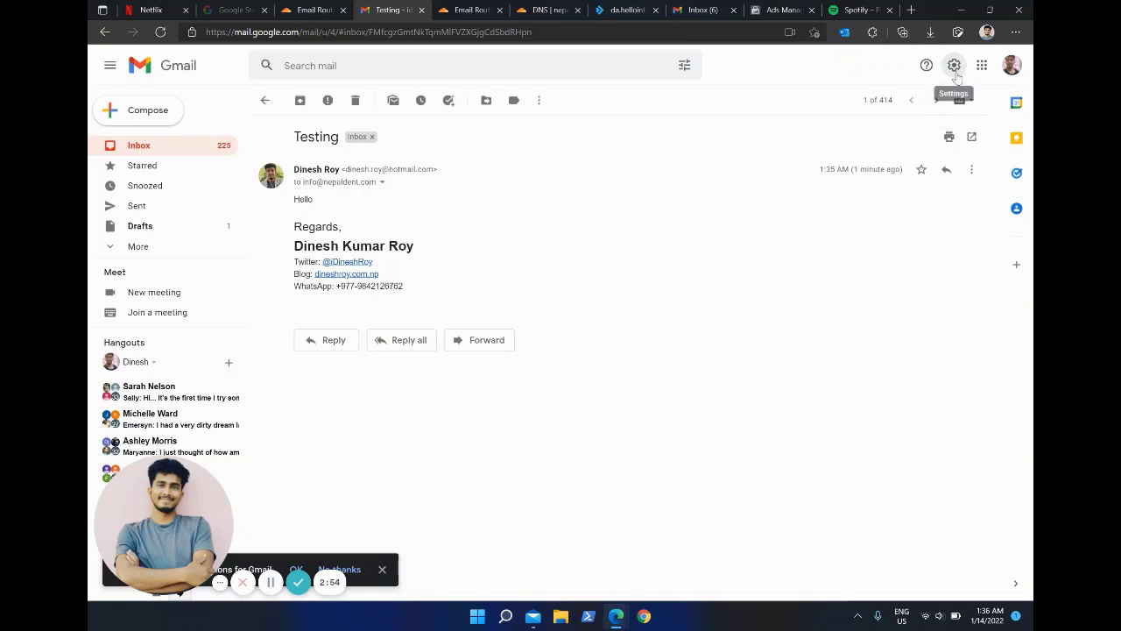
pyautogui.click(956, 75)
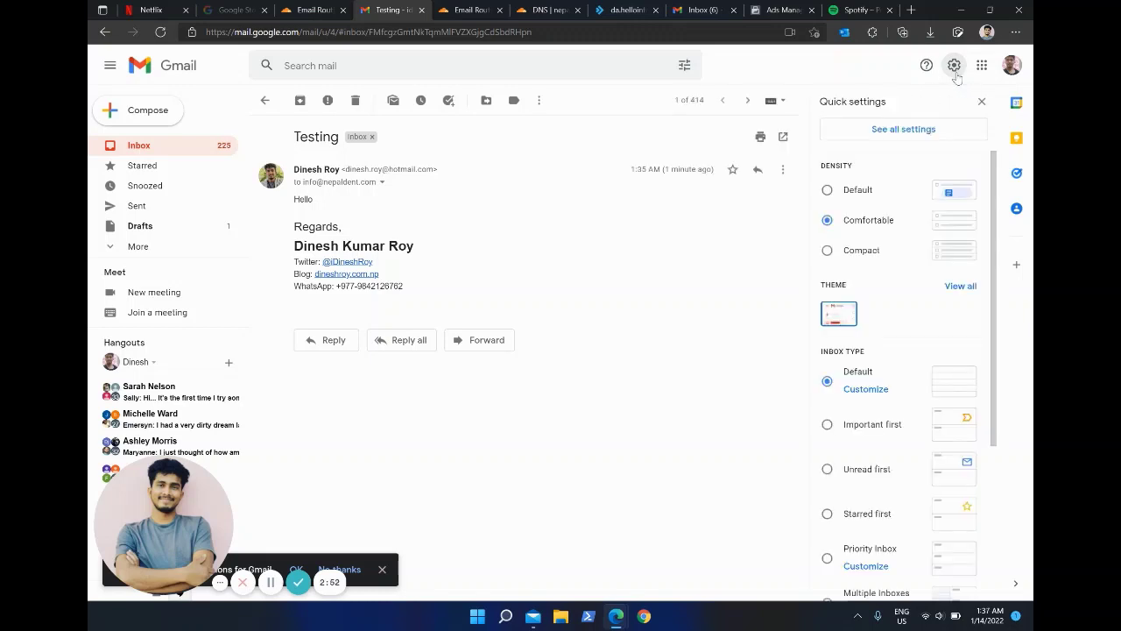
pyautogui.click(956, 75)
pyautogui.click(956, 75)
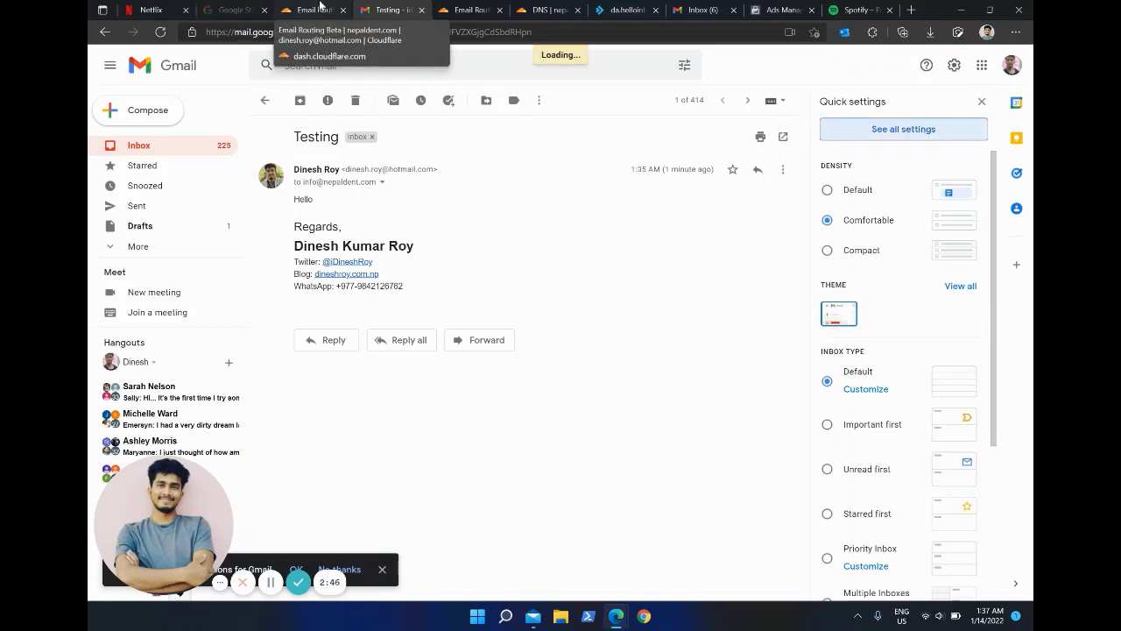
# Step: Return to Cloudflare's Email Routing page for nepaldent.com
pyautogui.click(320, 7)
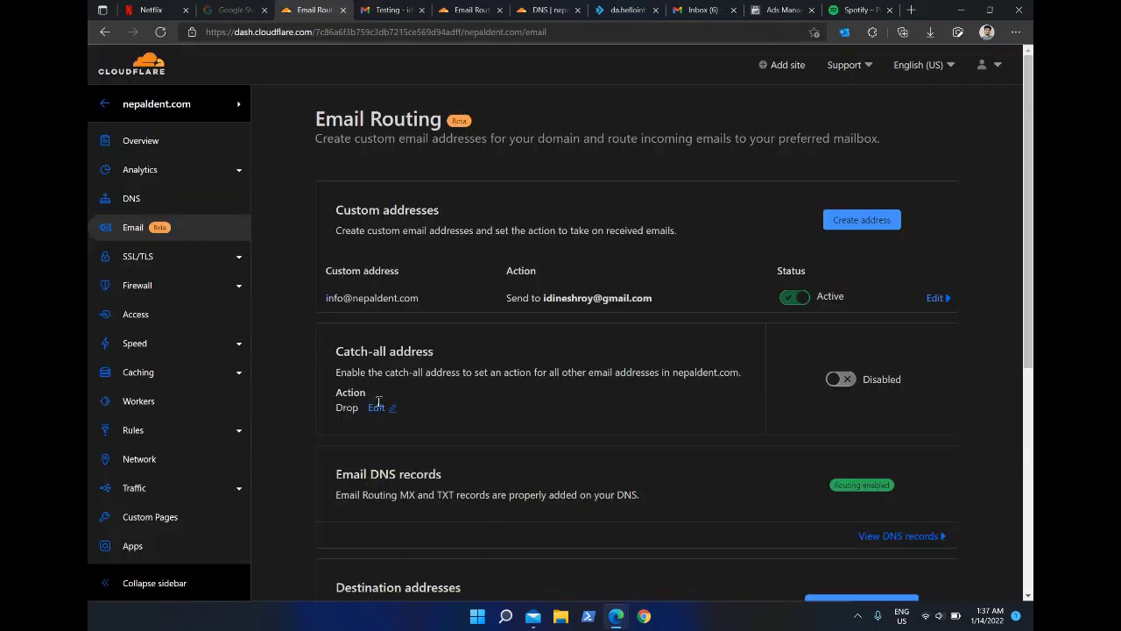
pyautogui.scroll(-5, 374, 413)
pyautogui.scroll(5, 374, 419)
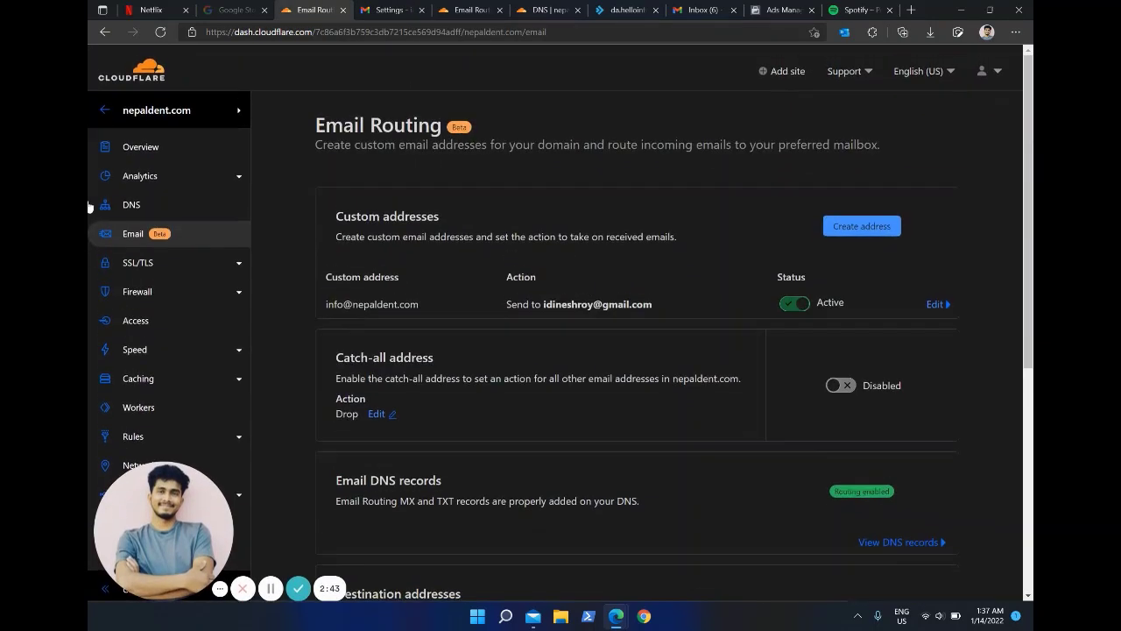
# Step: Review nepaldent.com's DNS records, noting the cpanel record's IP 194.233.67.242, then return to Gmail settings
pyautogui.click(131, 199)
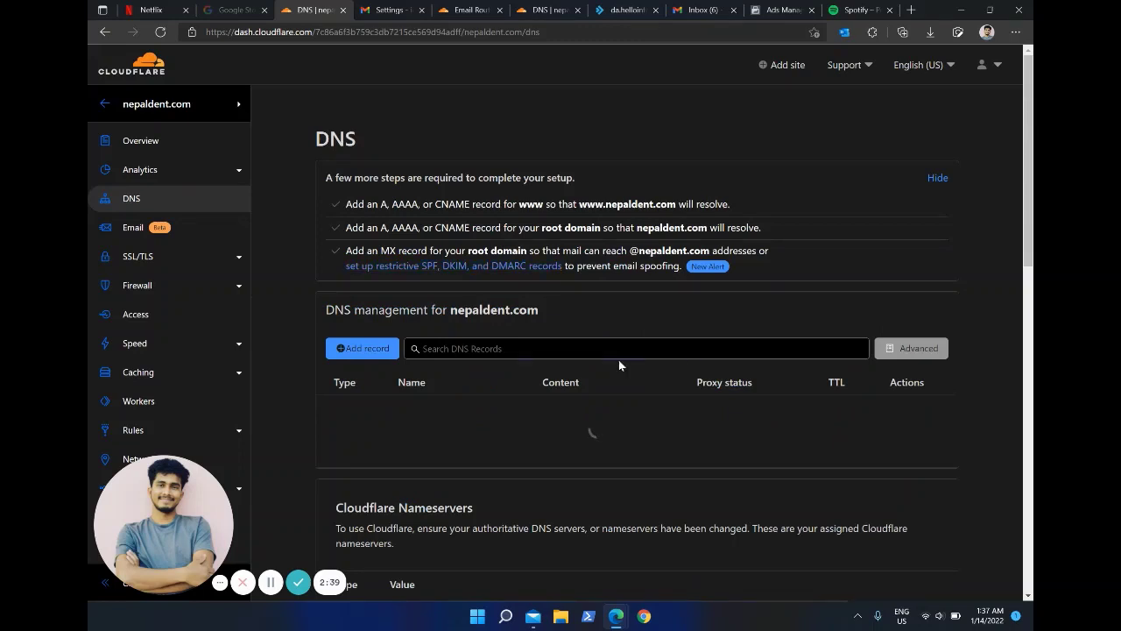
pyautogui.scroll(-1, 618, 359)
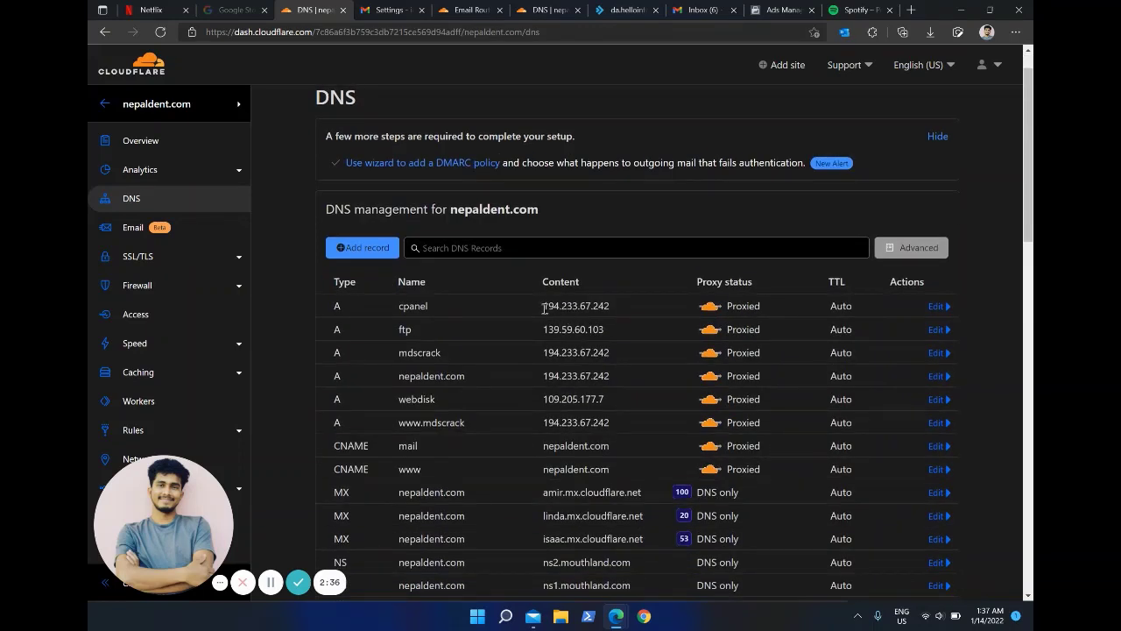
pyautogui.doubleClick(544, 308)
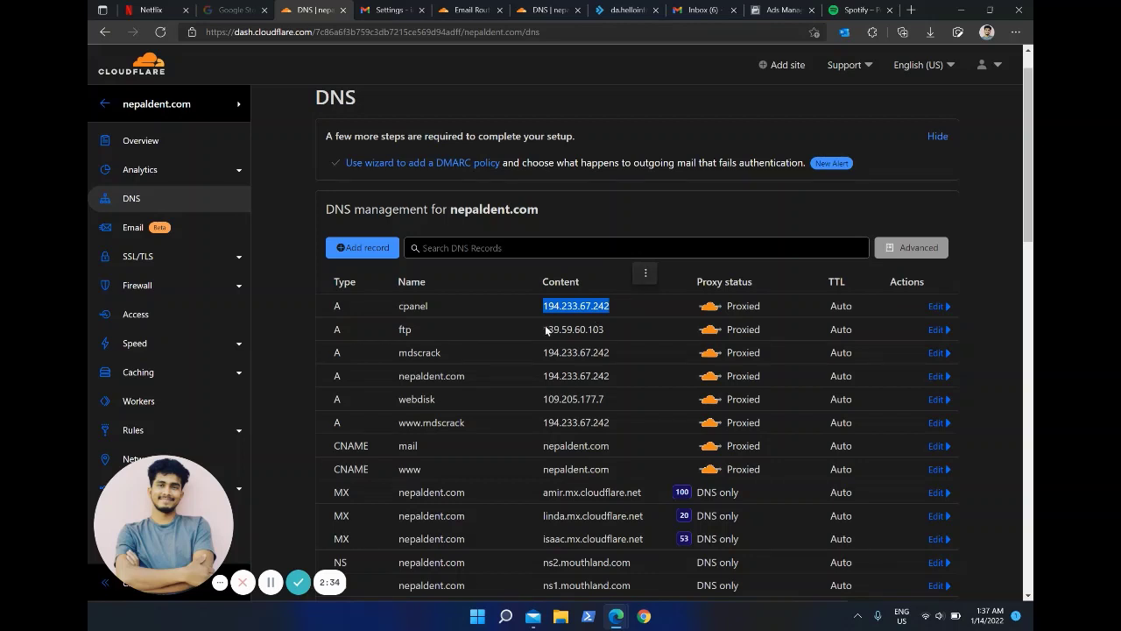
pyautogui.click(424, 451)
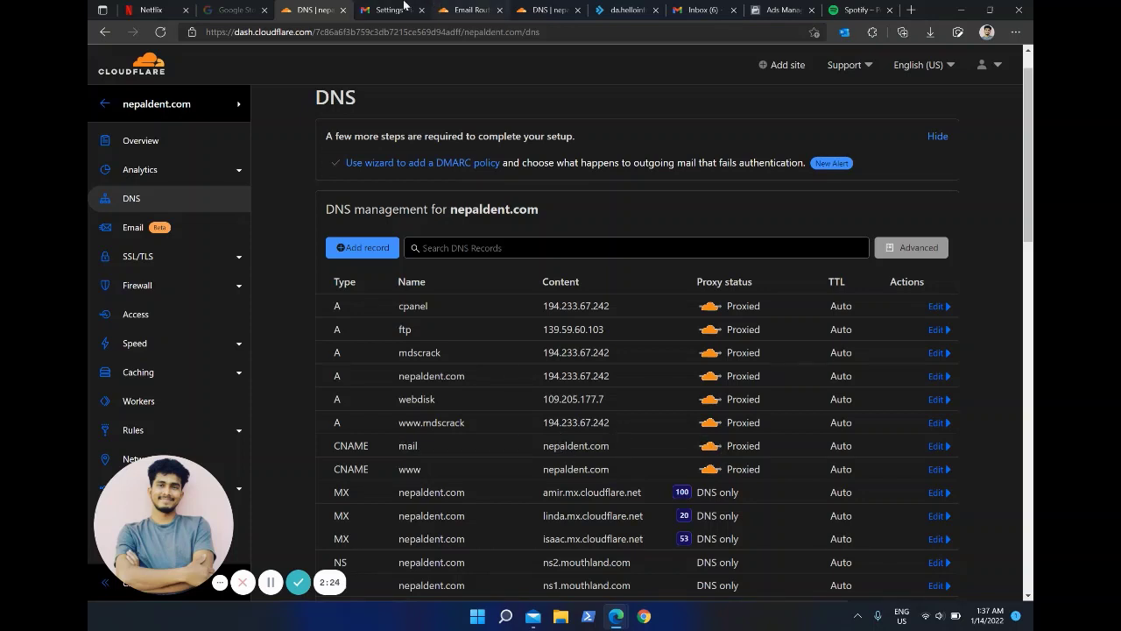
pyautogui.click(368, 10)
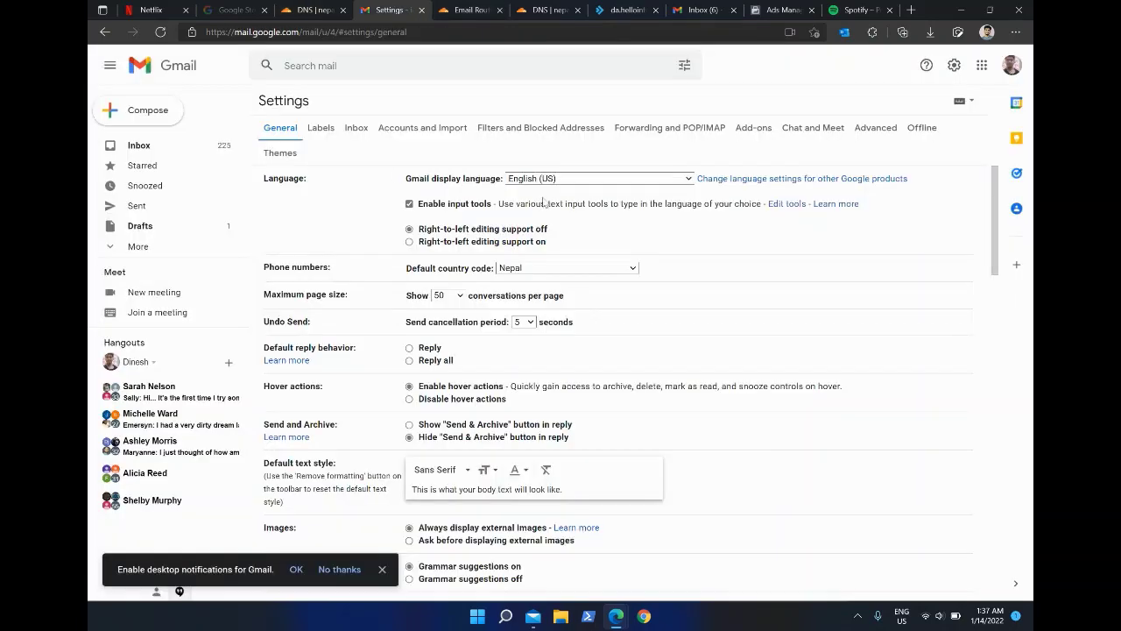
pyautogui.click(429, 132)
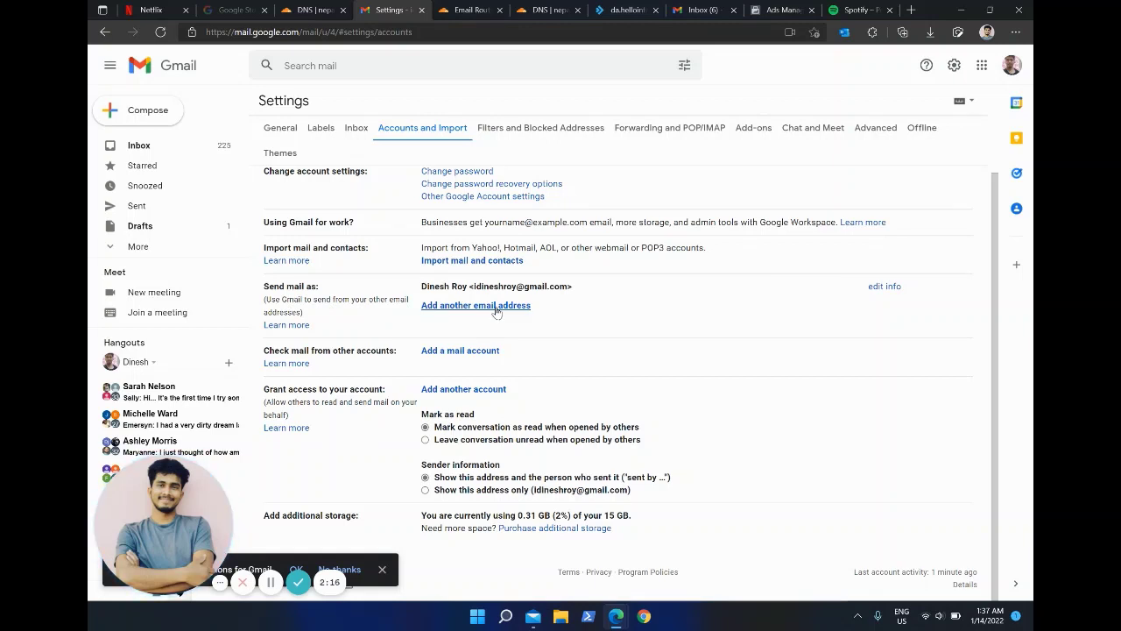
pyautogui.click(496, 308)
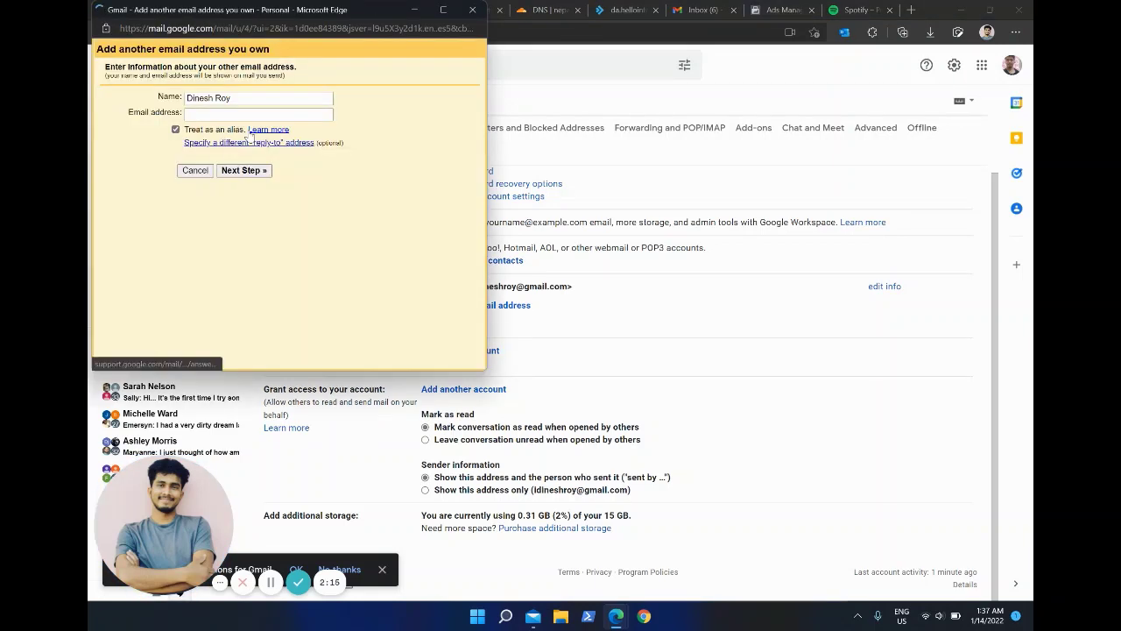
pyautogui.click(215, 114)
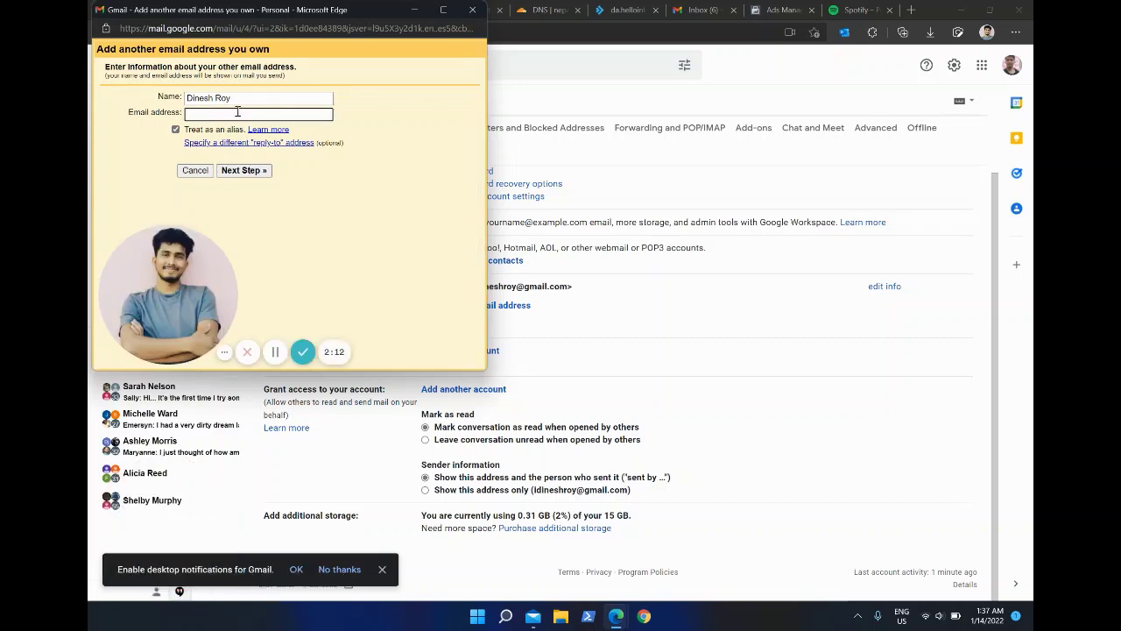
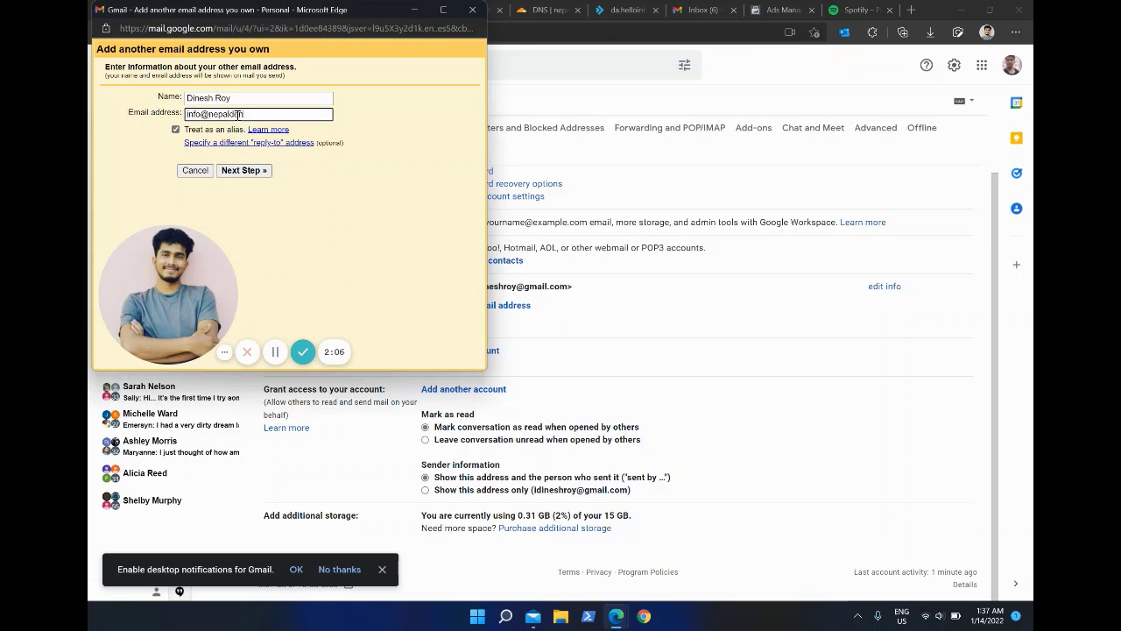
pyautogui.click(252, 173)
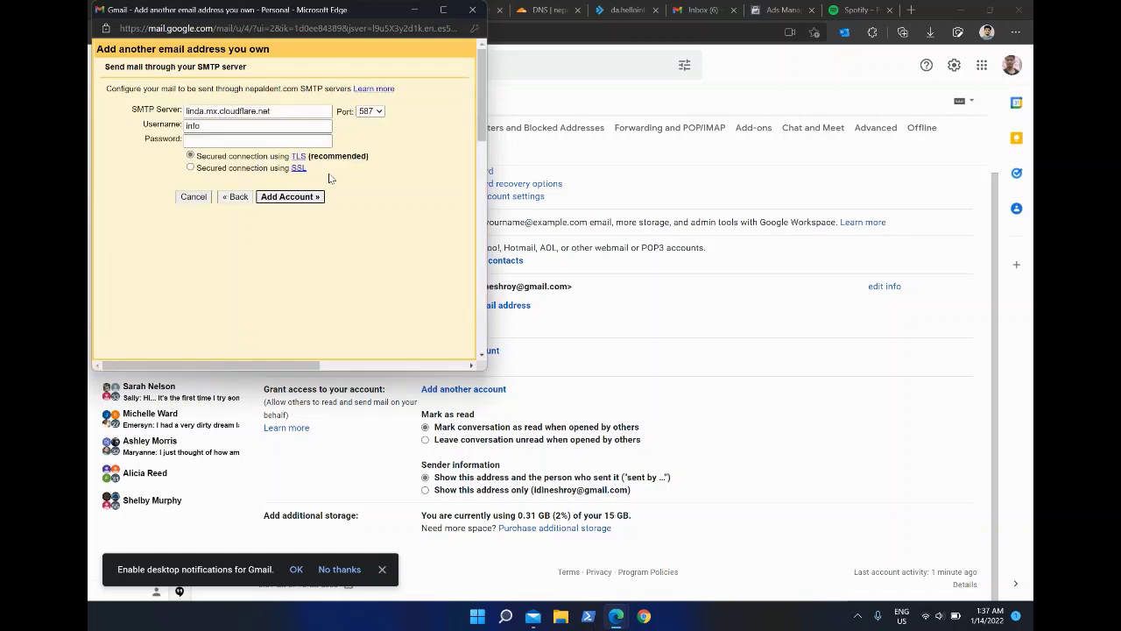
pyautogui.click(220, 125)
pyautogui.write('@')
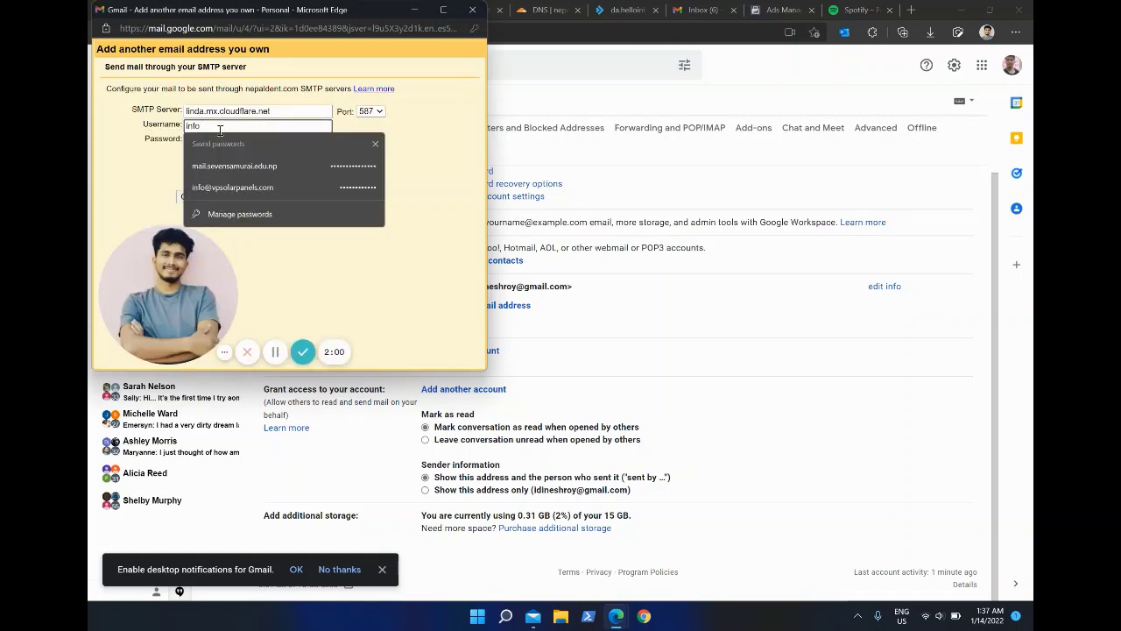
pyautogui.write('nep')
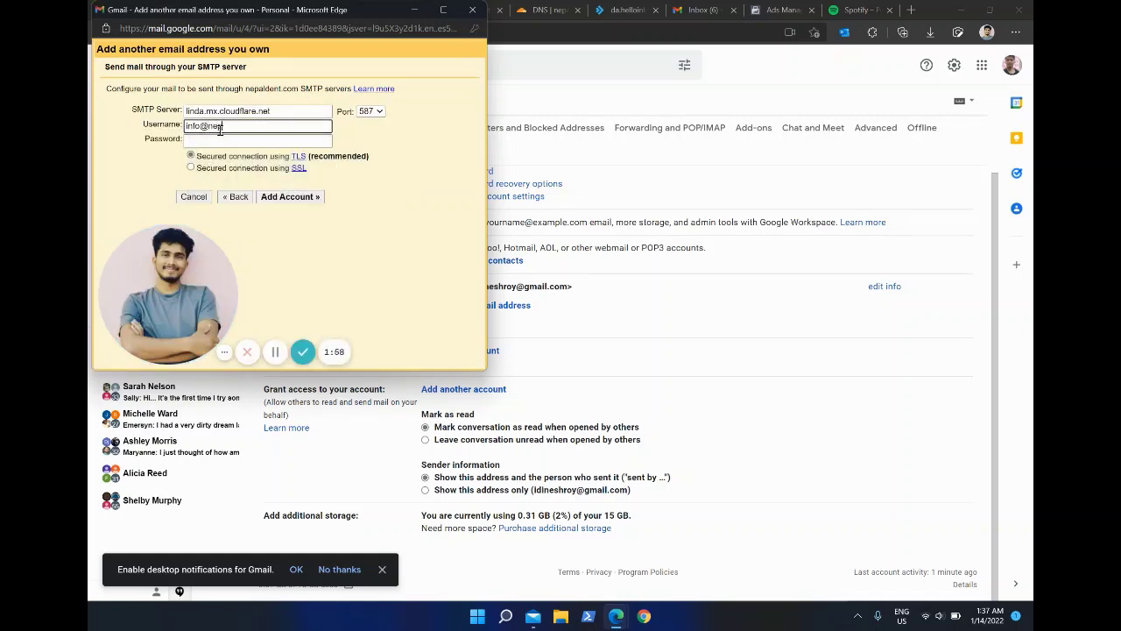
pyautogui.write('aldent.com')
pyautogui.press('Tab')
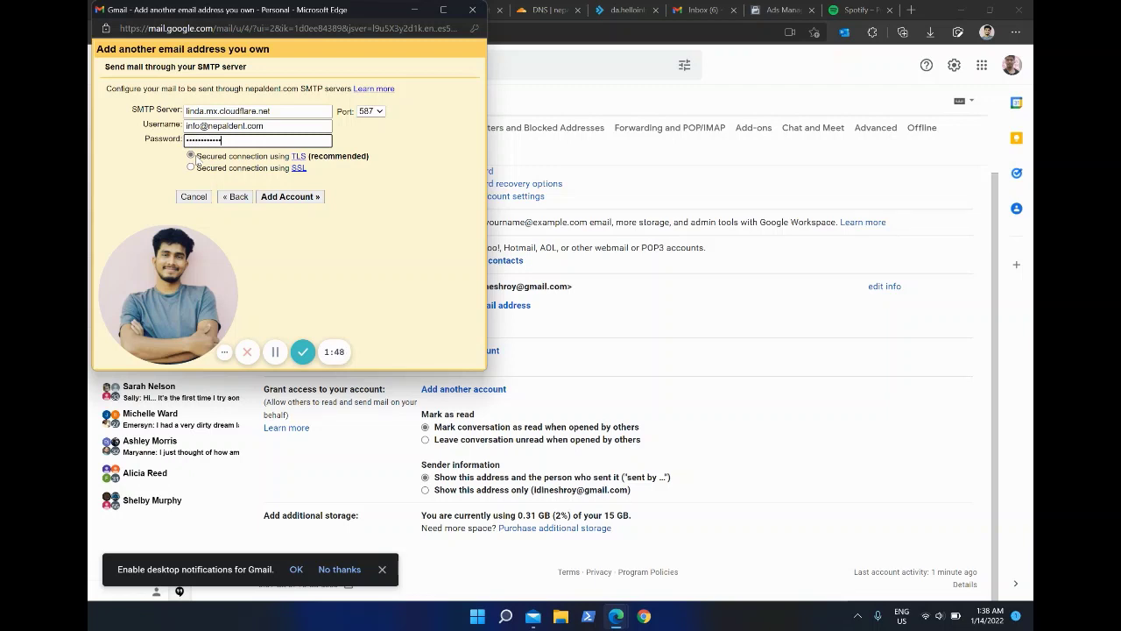
pyautogui.click(303, 197)
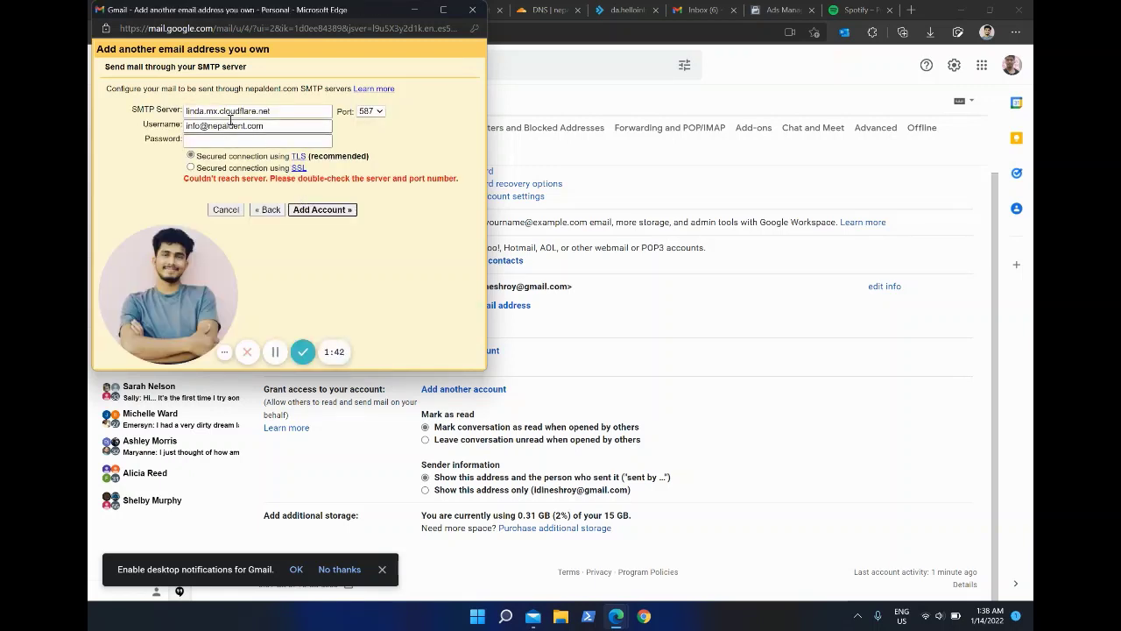
# Step: Change the SMTP server to mail.nepaldent.com, re-enter the password, and resubmit
pyautogui.moveTo(282, 111); pyautogui.dragTo(182, 111)
pyautogui.write('mail')
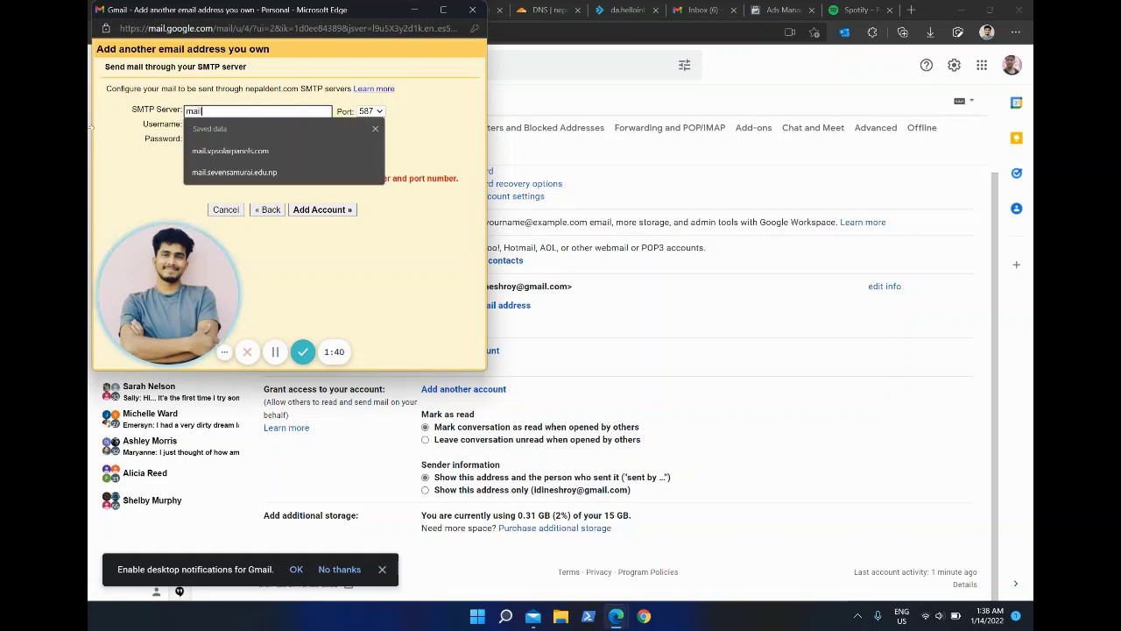
pyautogui.write('.nepaldent.com')
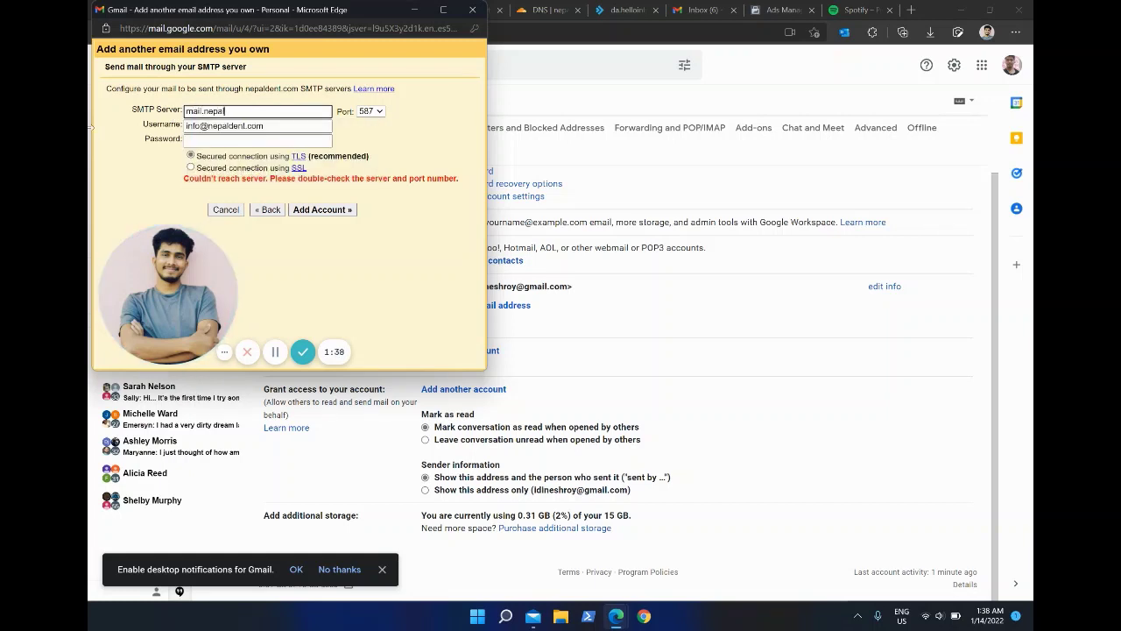
pyautogui.click(228, 139)
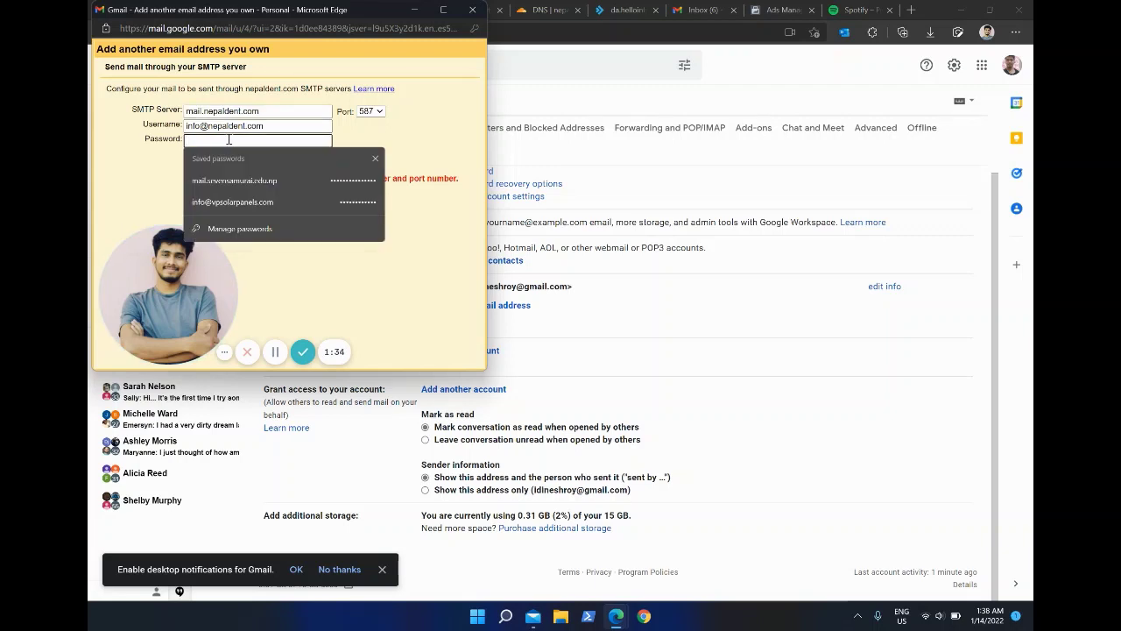
pyautogui.write('**')
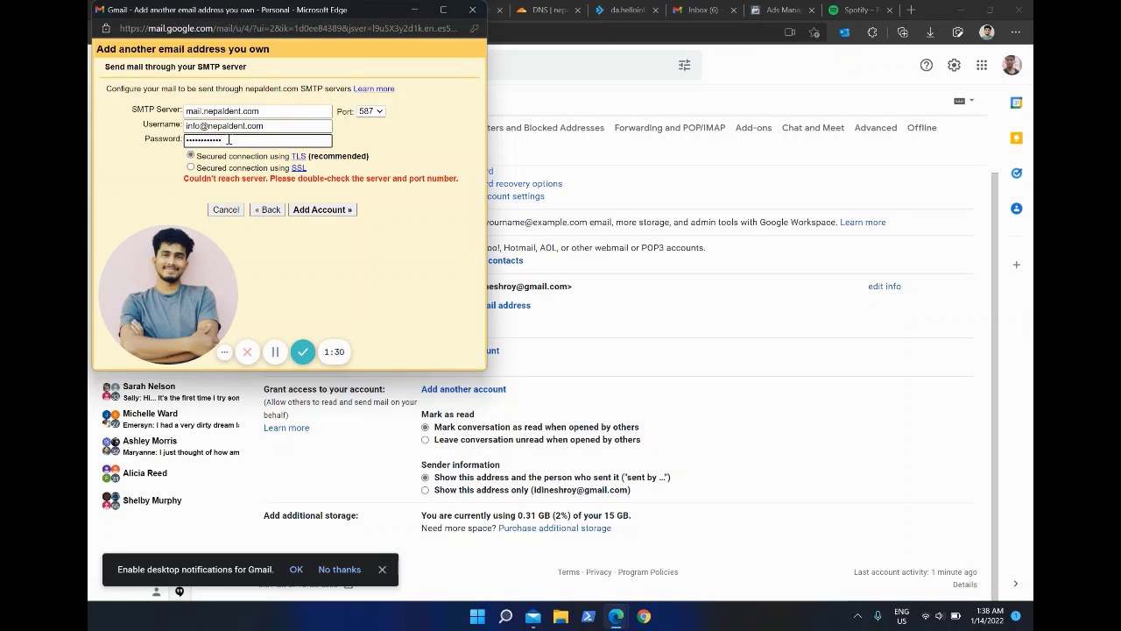
pyautogui.press('Return')
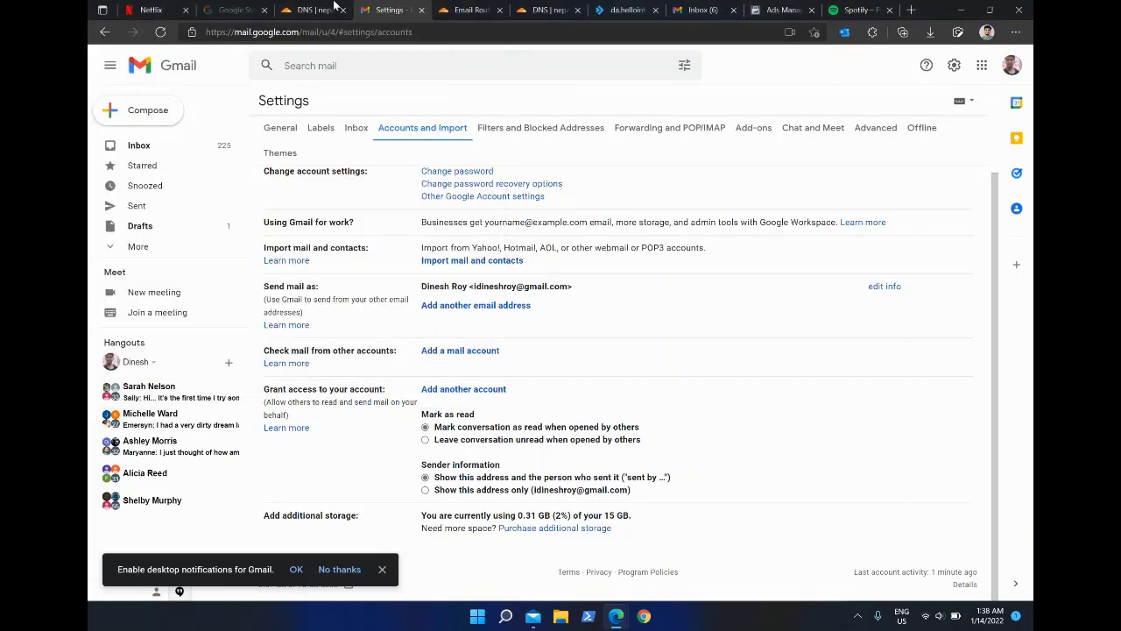
# Step: Switch nepaldent.com's mail CNAME record from proxied to DNS only and save it
pyautogui.click(310, 10)
pyautogui.scroll(-2, 823, 430)
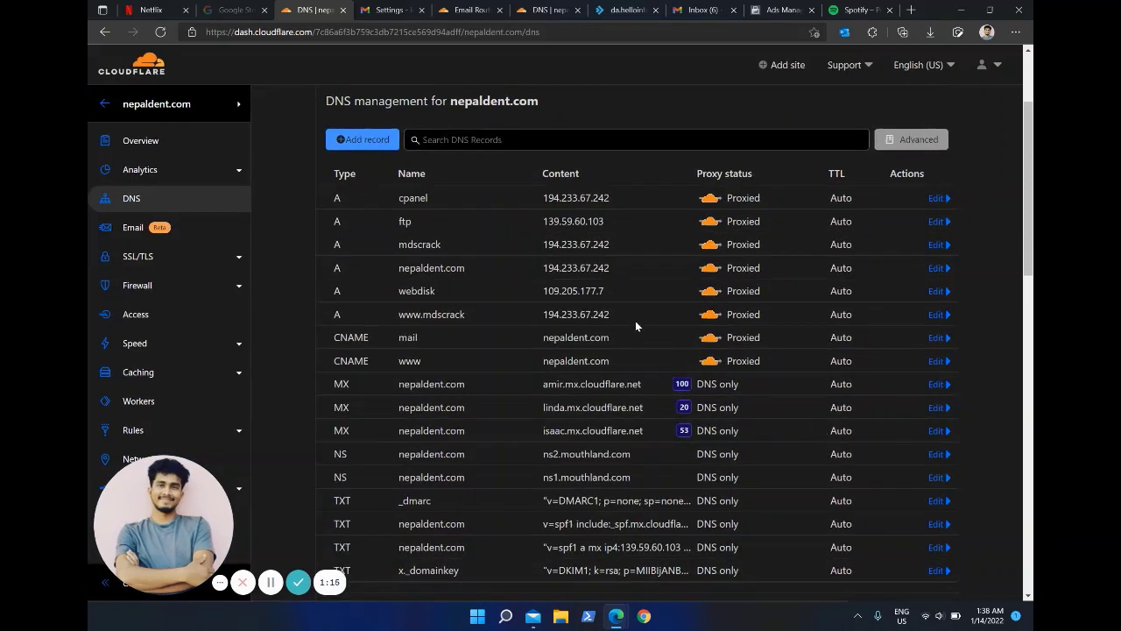
pyautogui.click(938, 338)
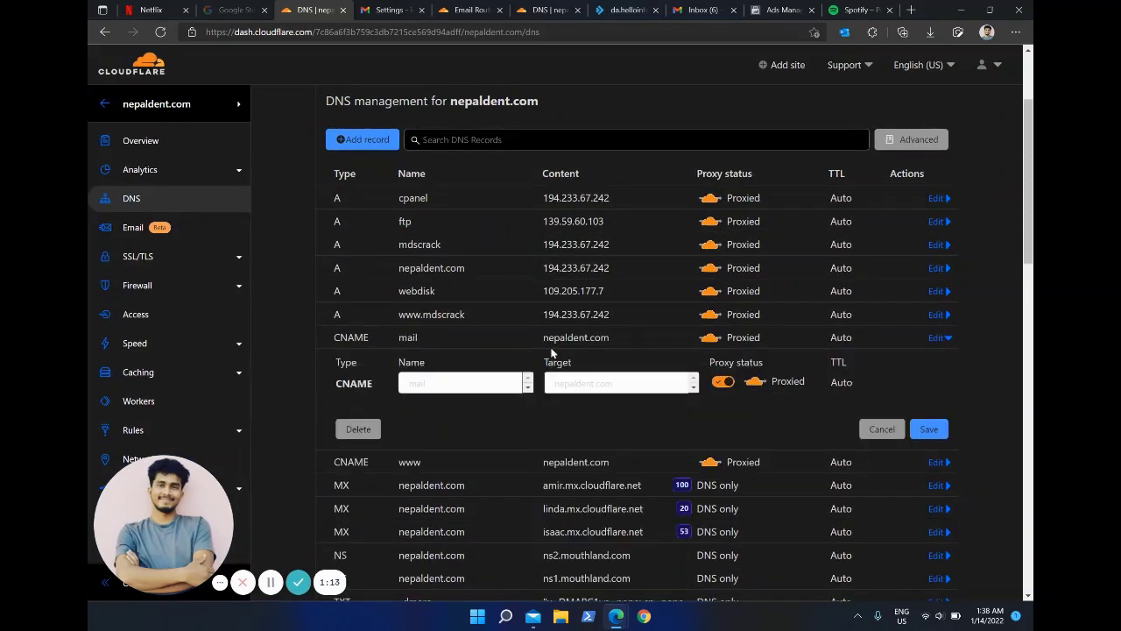
pyautogui.click(720, 383)
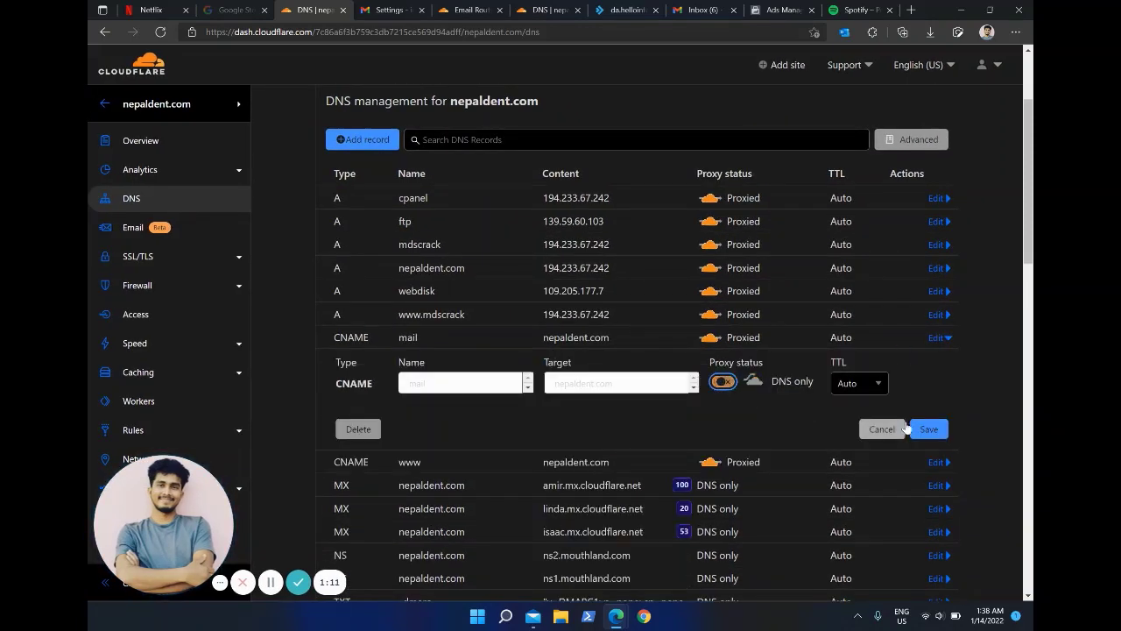
pyautogui.click(930, 430)
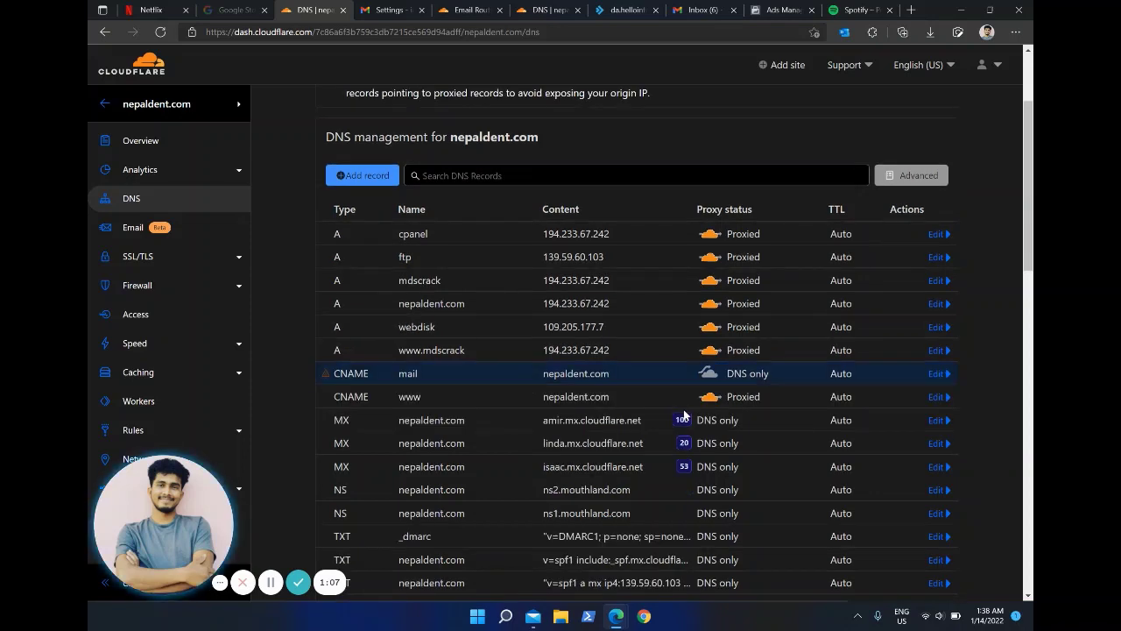
pyautogui.moveTo(325, 378)
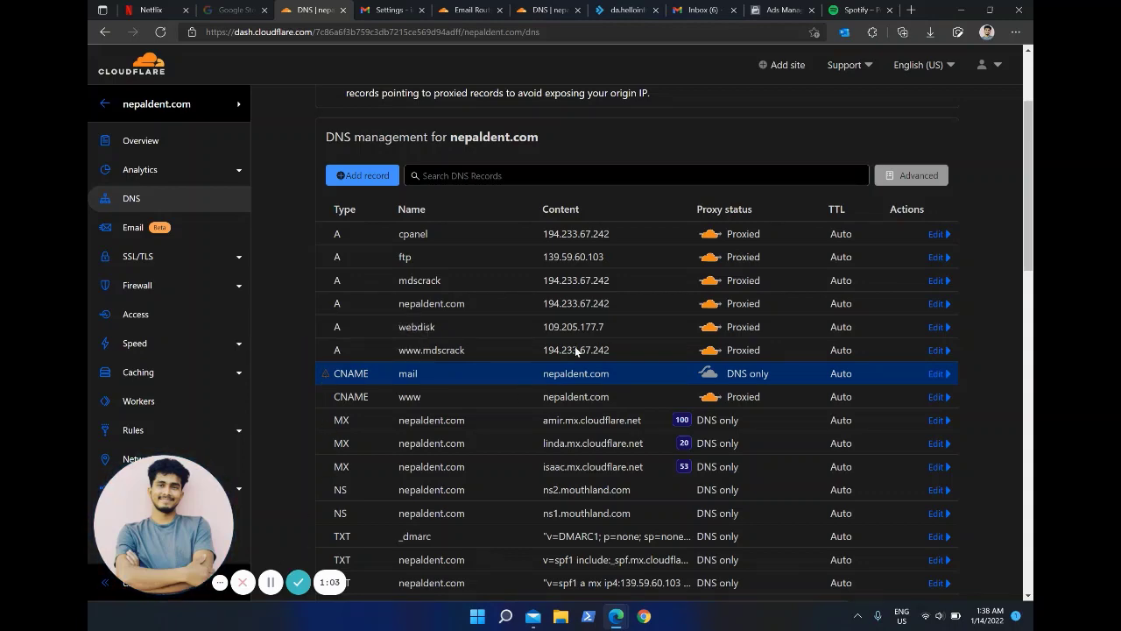
pyautogui.click(392, 9)
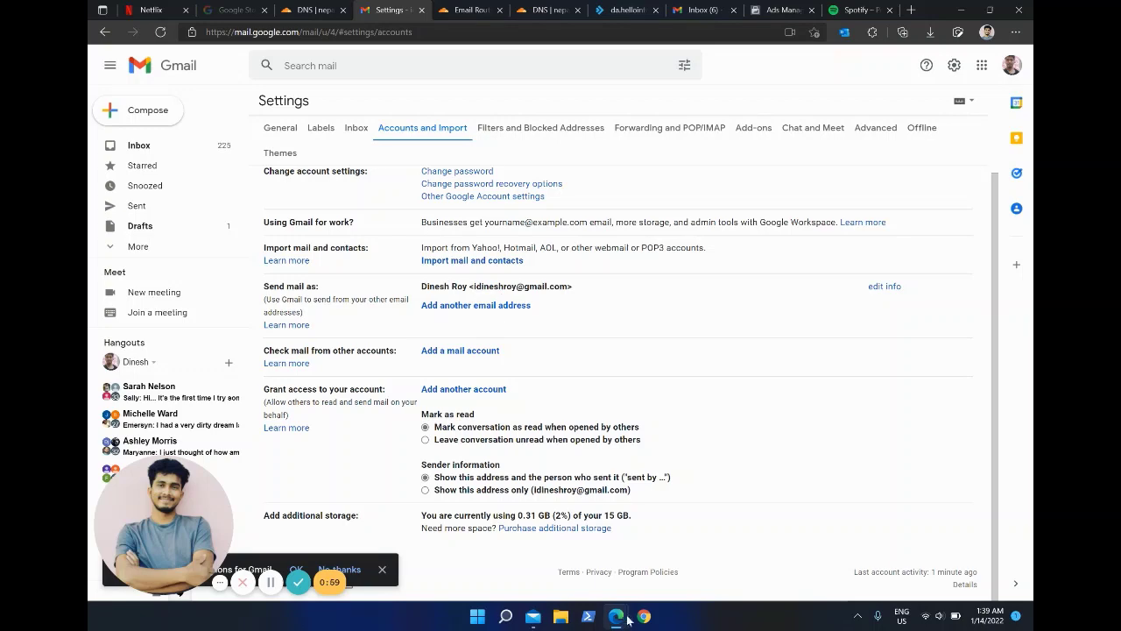
pyautogui.moveTo(617, 623)
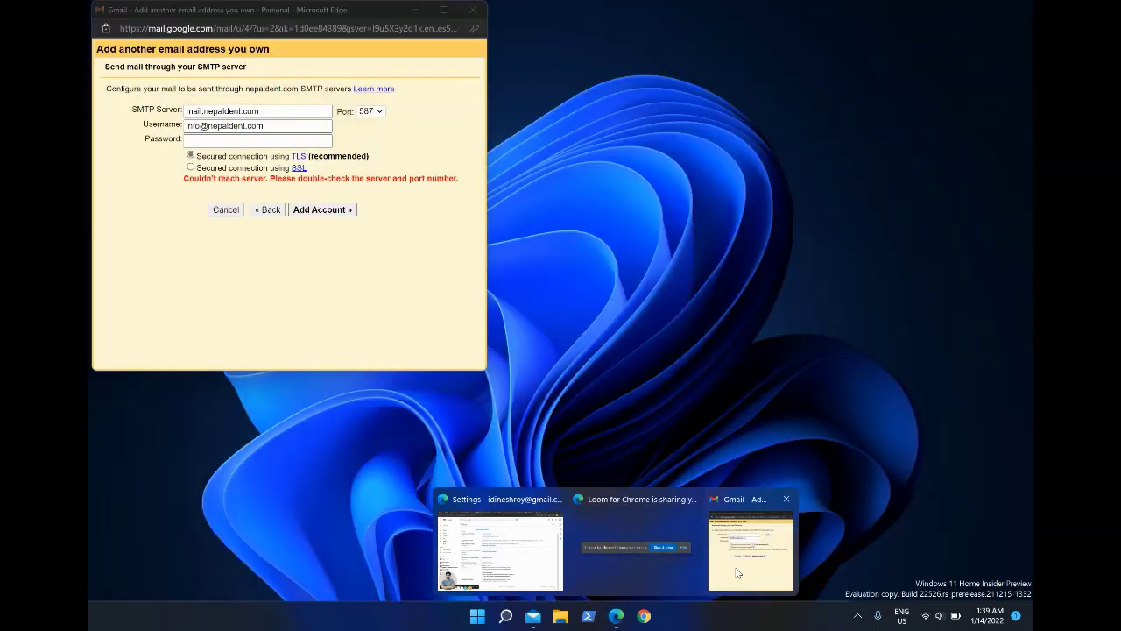
pyautogui.click(736, 574)
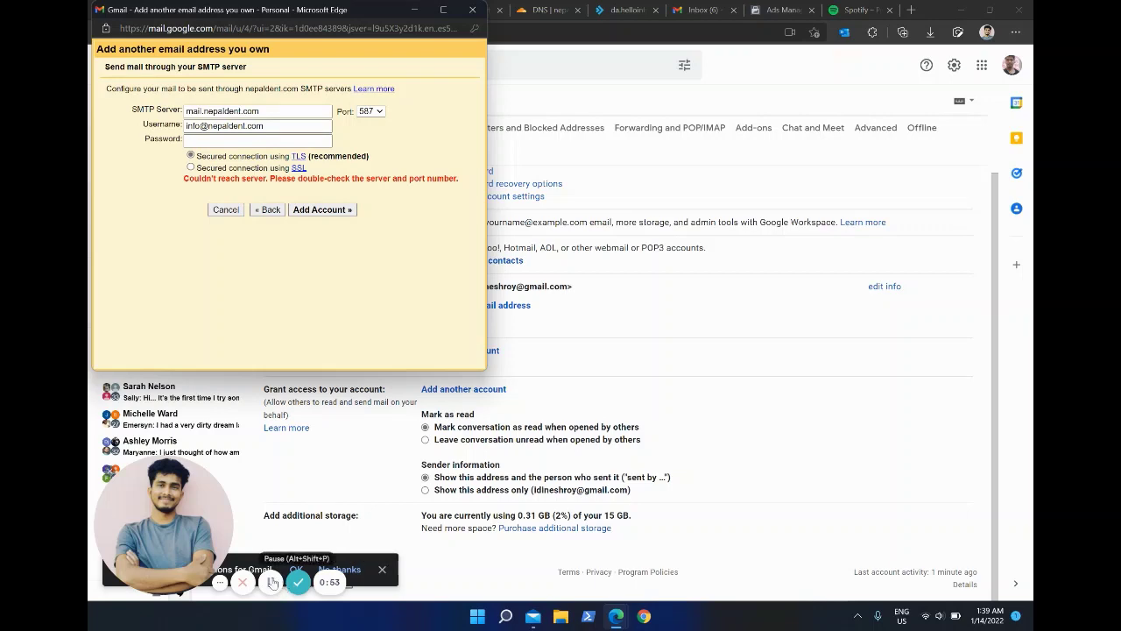
pyautogui.click(273, 582)
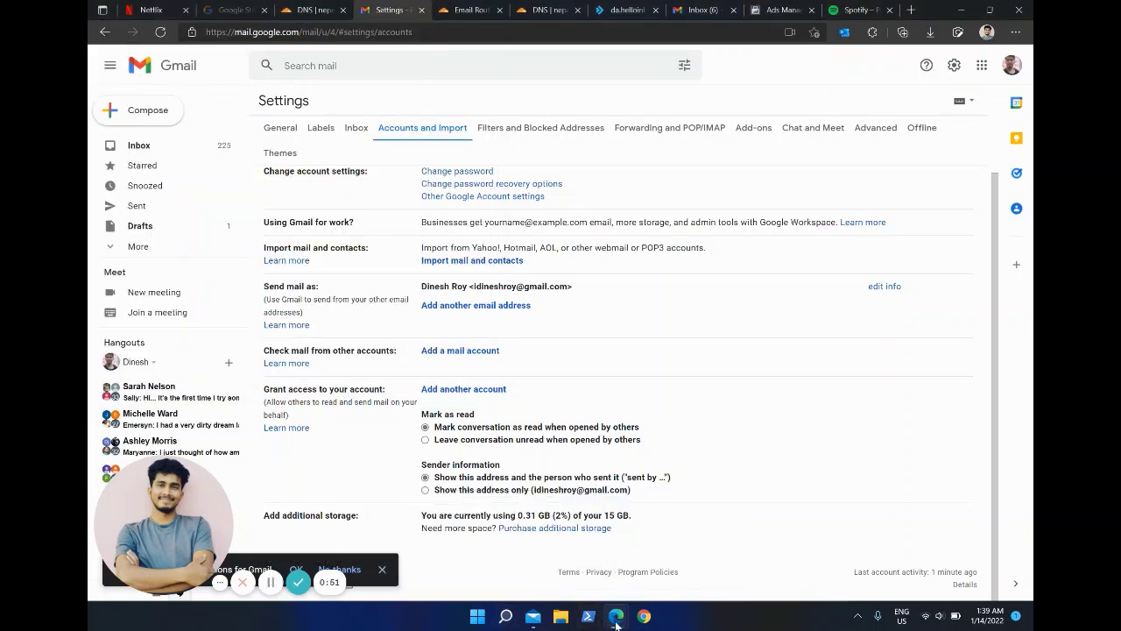
pyautogui.moveTo(616, 616)
pyautogui.click(726, 562)
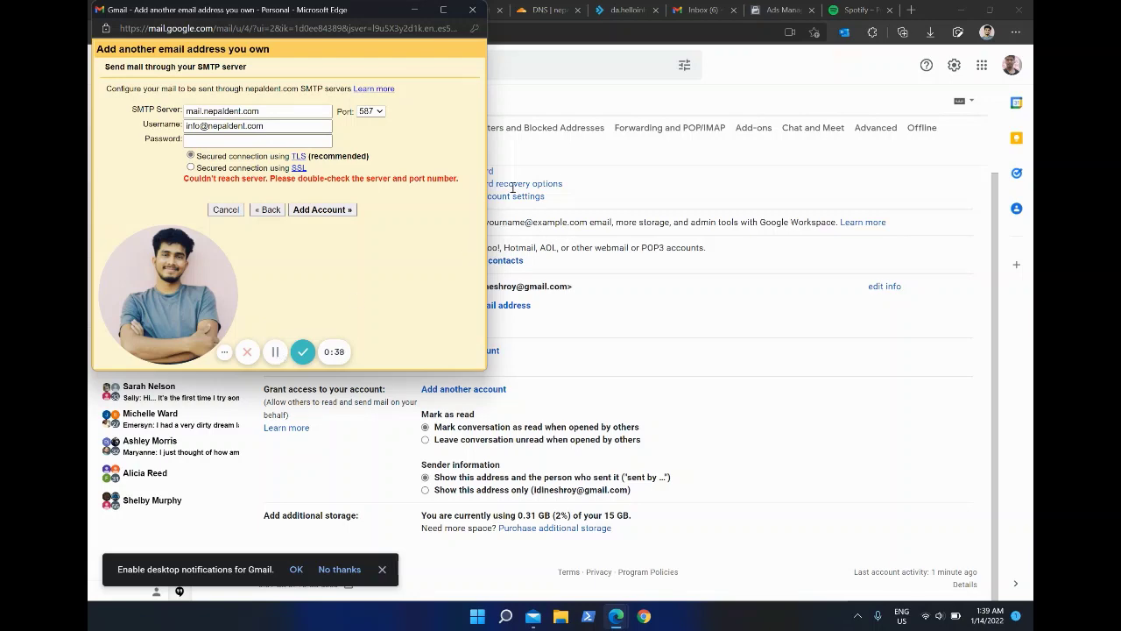
pyautogui.click(551, 102)
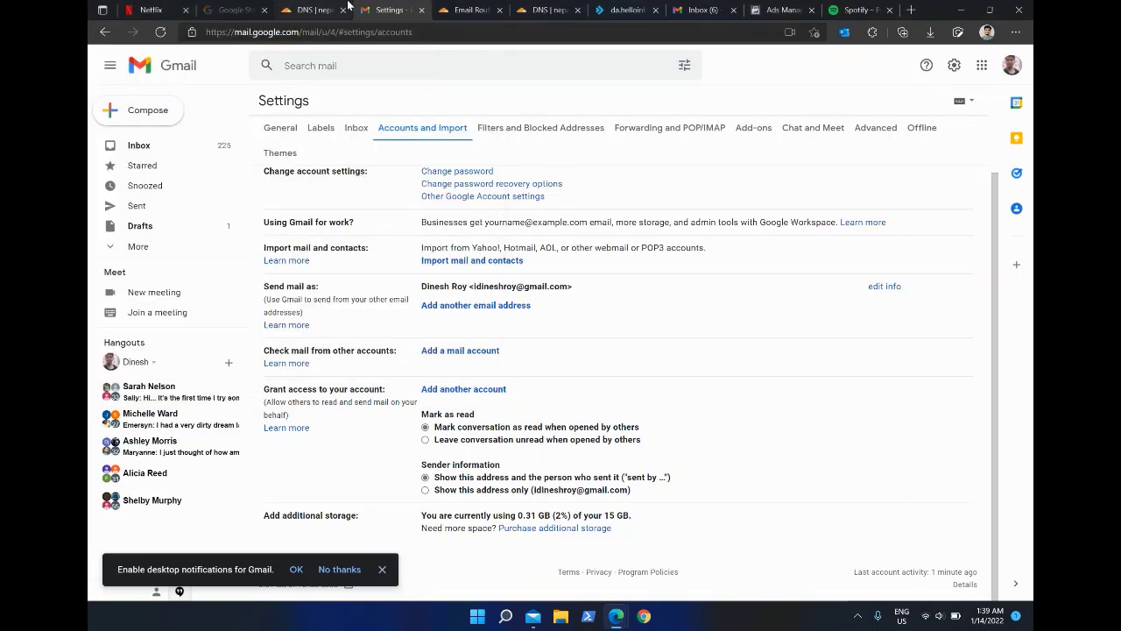
# Step: Add an A record named @ pointing to IPv4 193.233.67.242 and save it
pyautogui.click(347, 7)
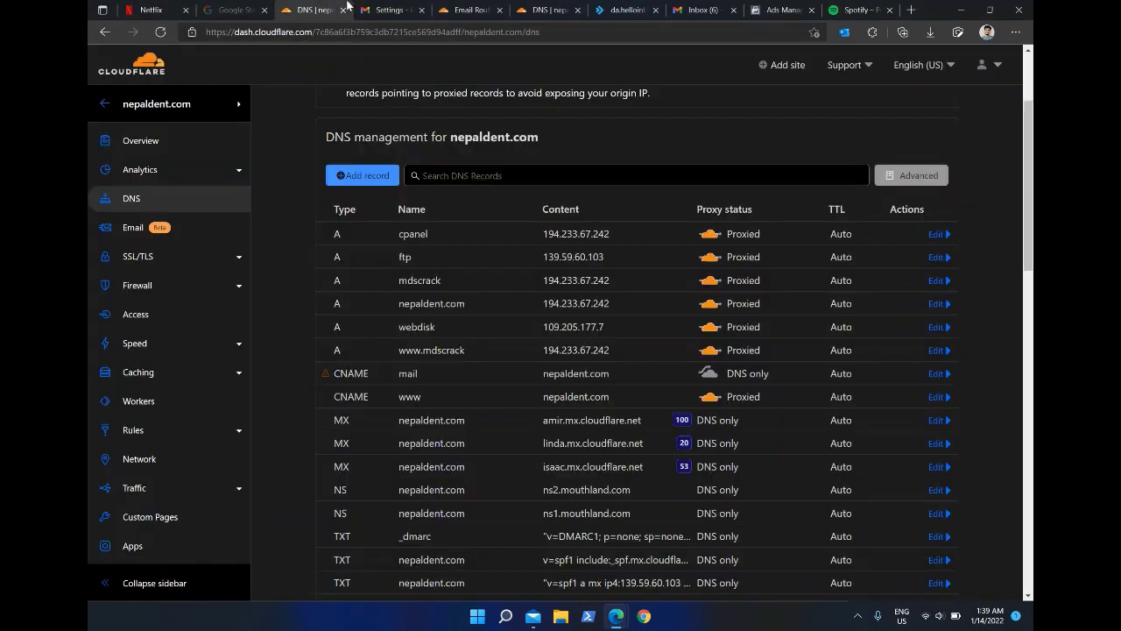
pyautogui.click(379, 177)
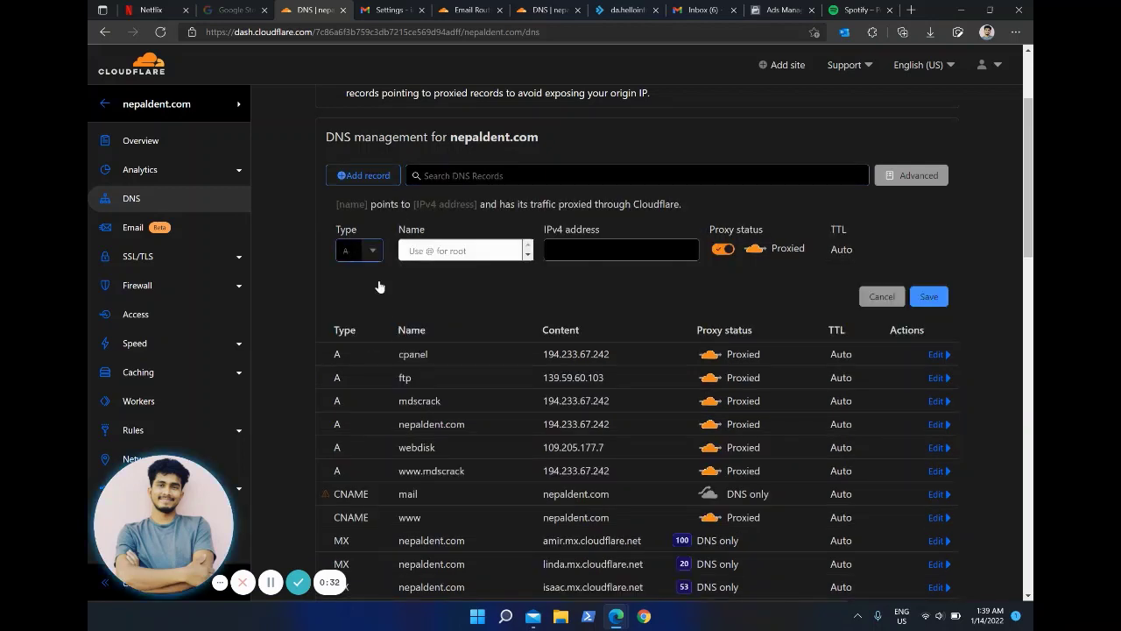
pyautogui.click(460, 250)
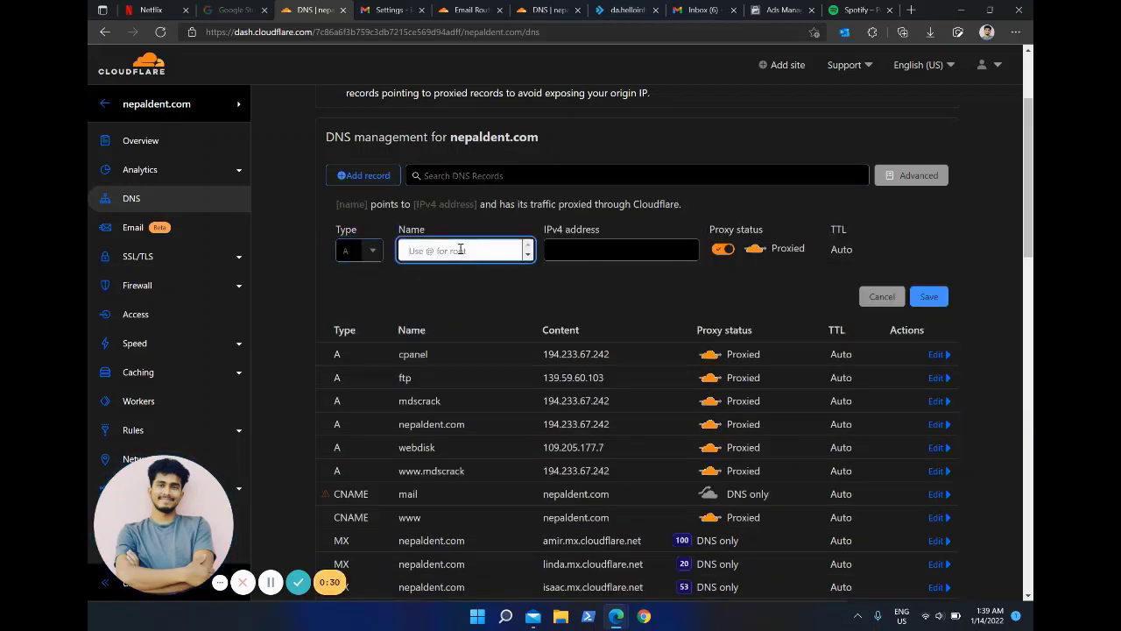
pyautogui.write('@')
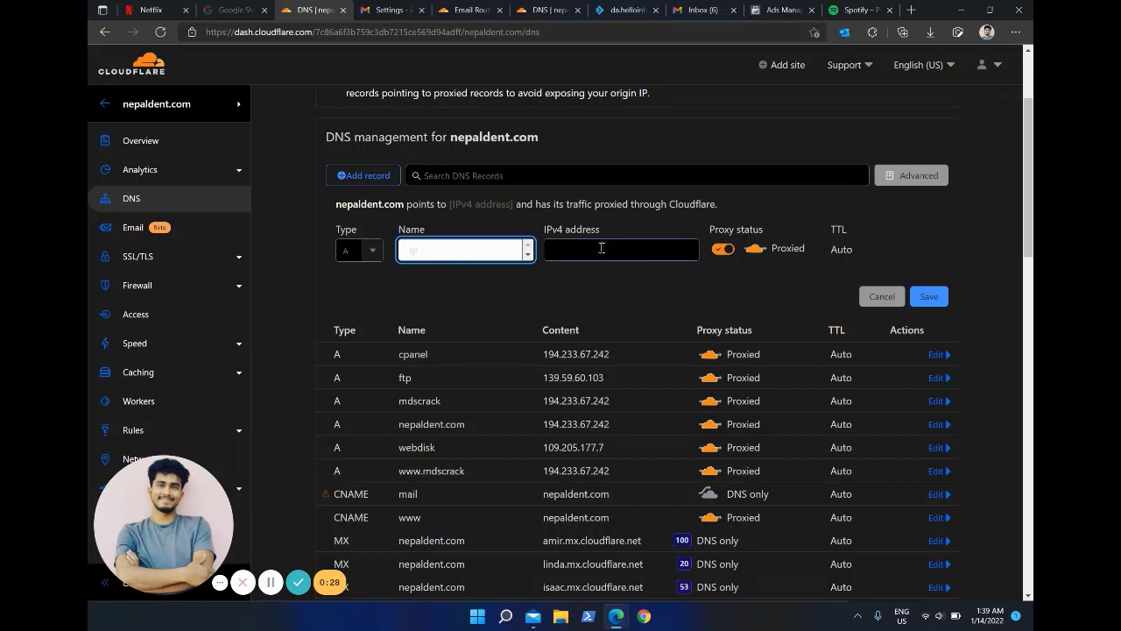
pyautogui.click(602, 247)
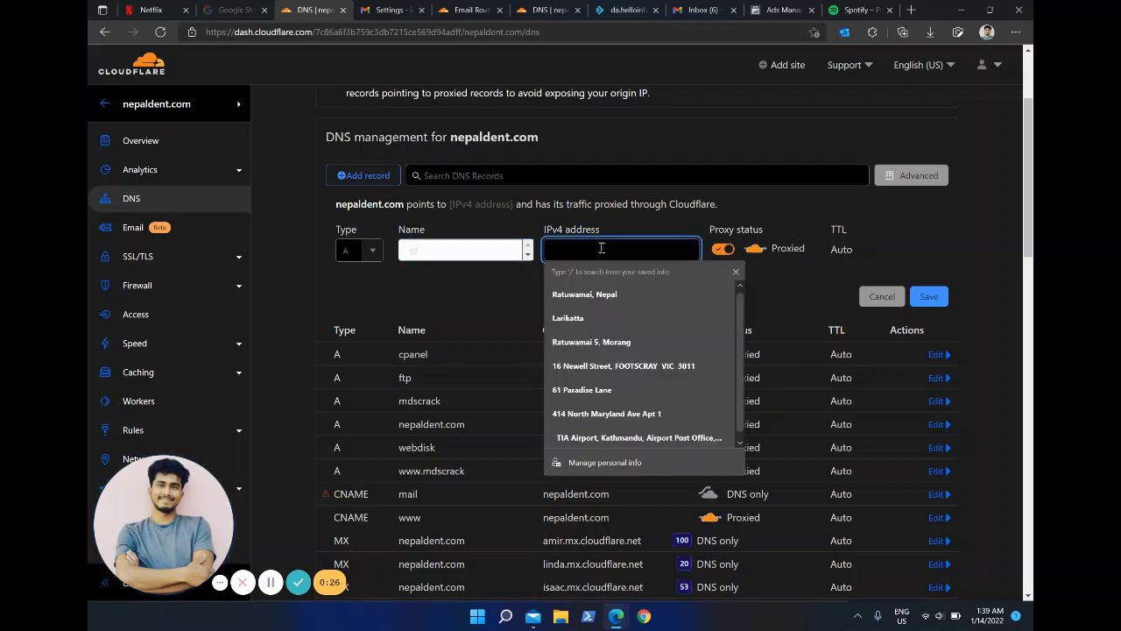
pyautogui.write('19')
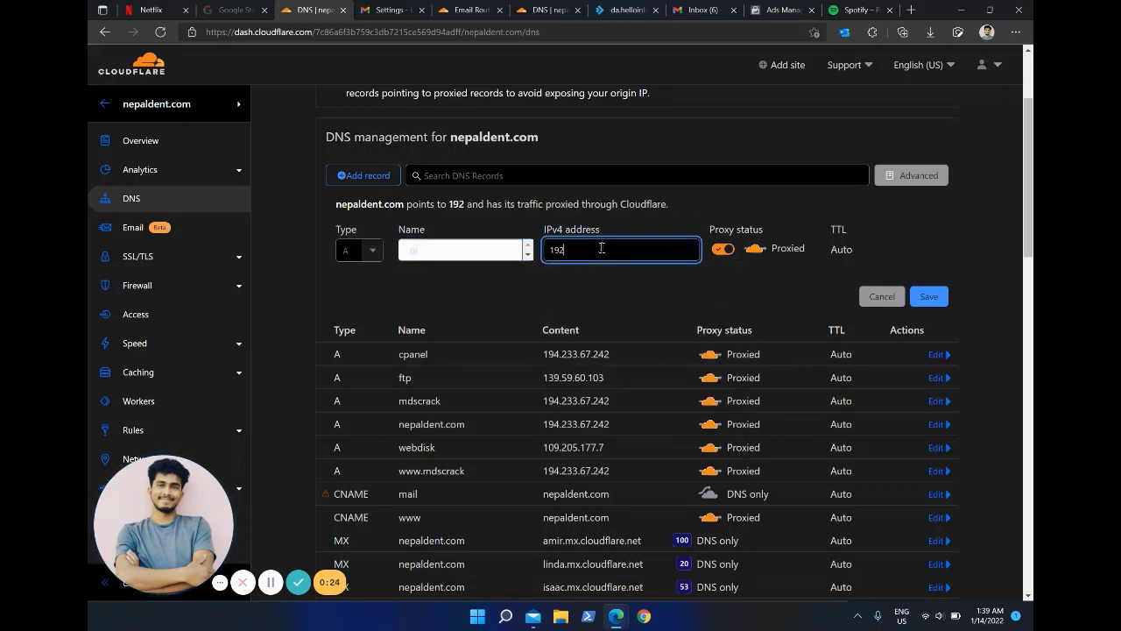
pyautogui.write('3.')
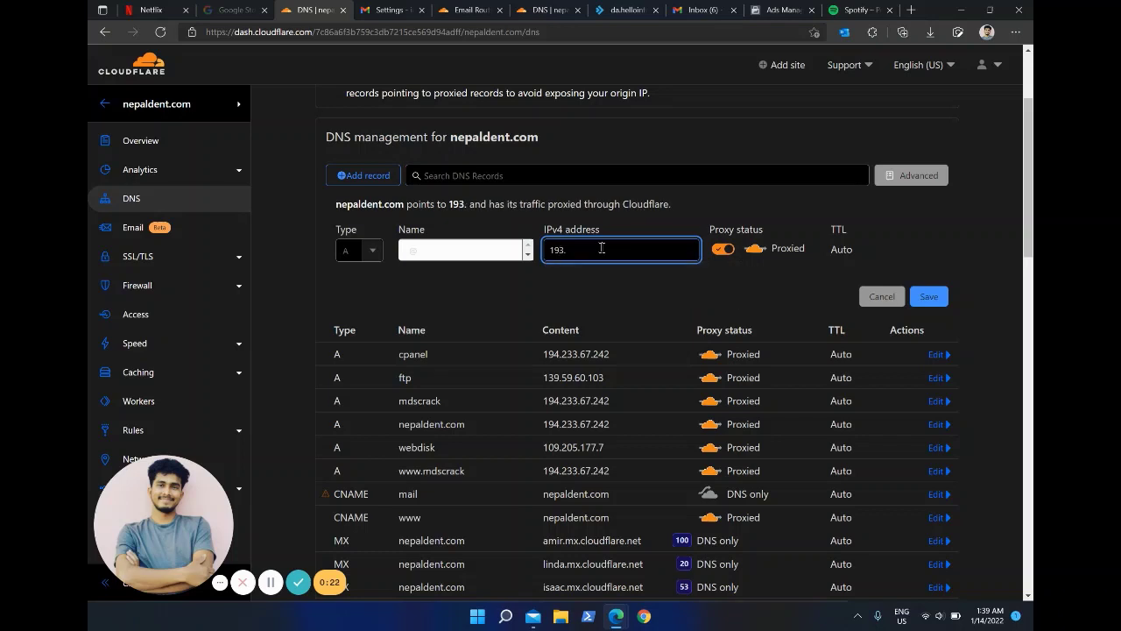
pyautogui.write('233')
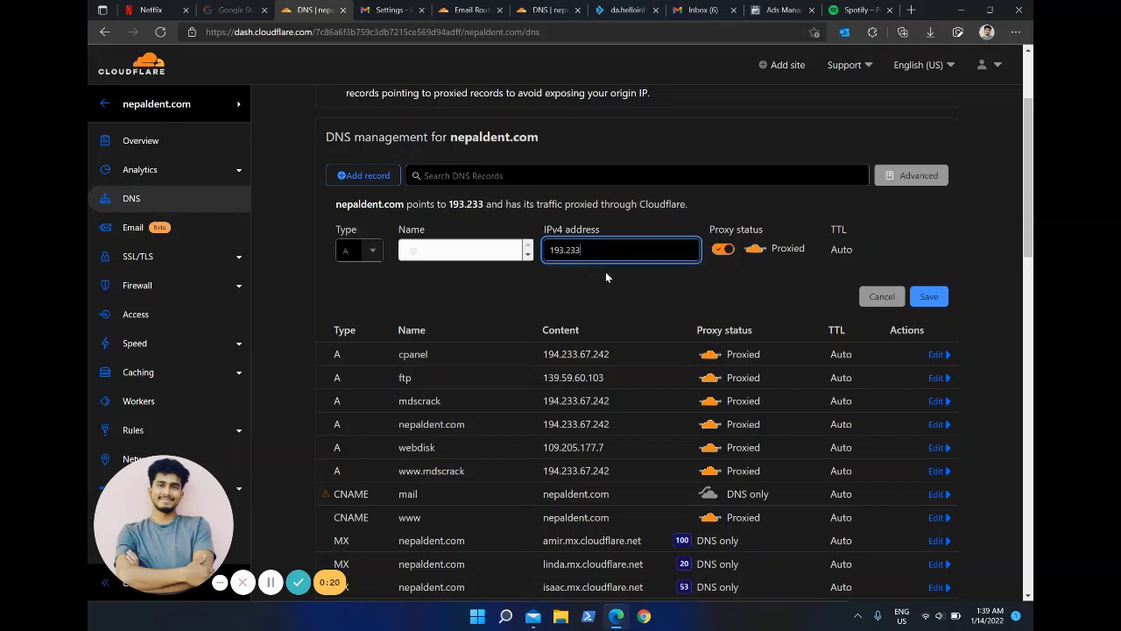
pyautogui.write('.67.')
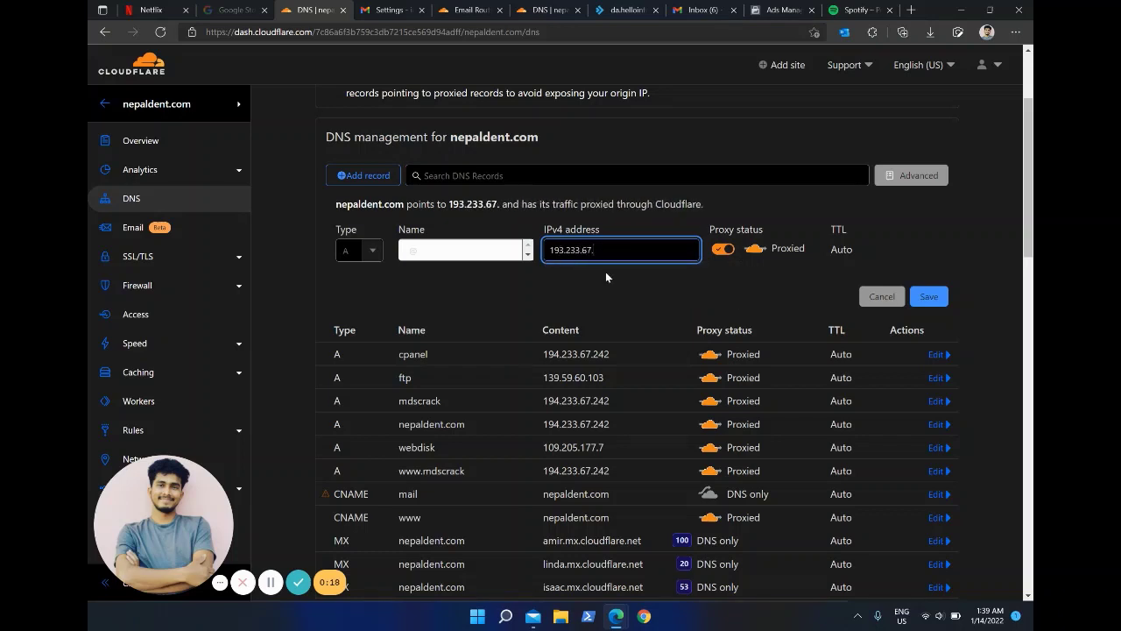
pyautogui.write('242')
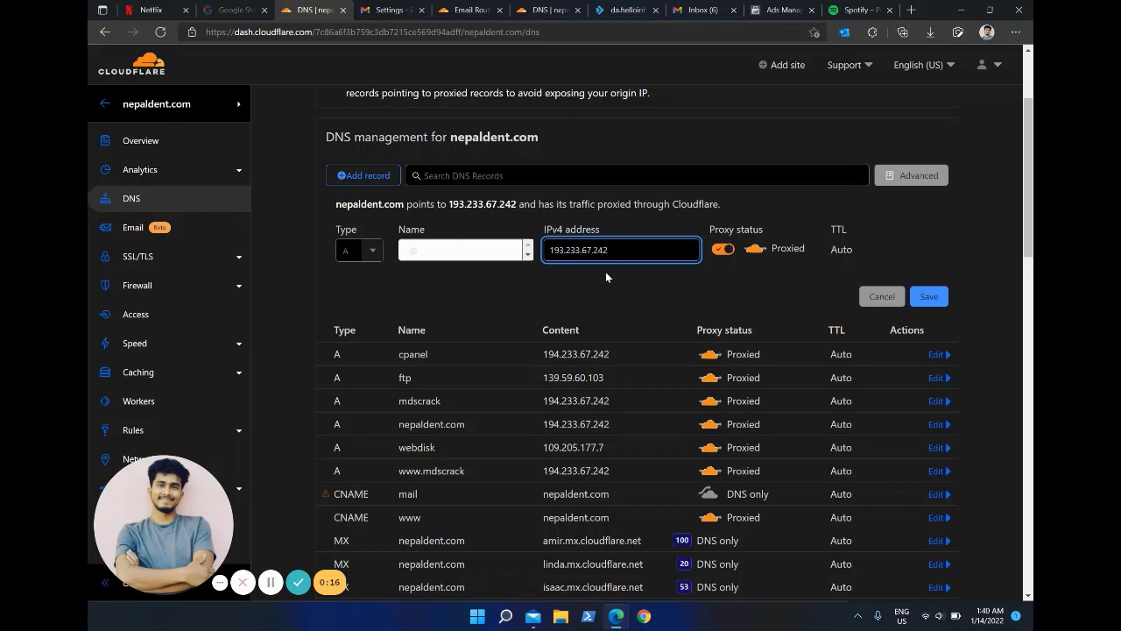
pyautogui.click(929, 297)
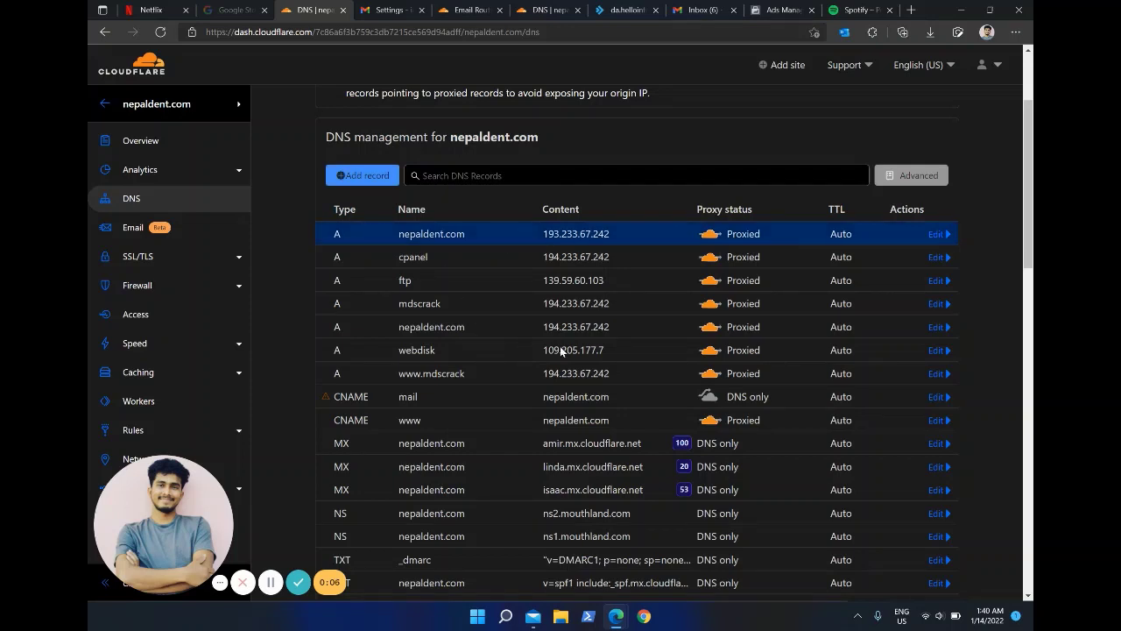
# Step: Edit the new A record and select its name mail.nepaldent.com, then switch to DirectAdmin
pyautogui.click(937, 234)
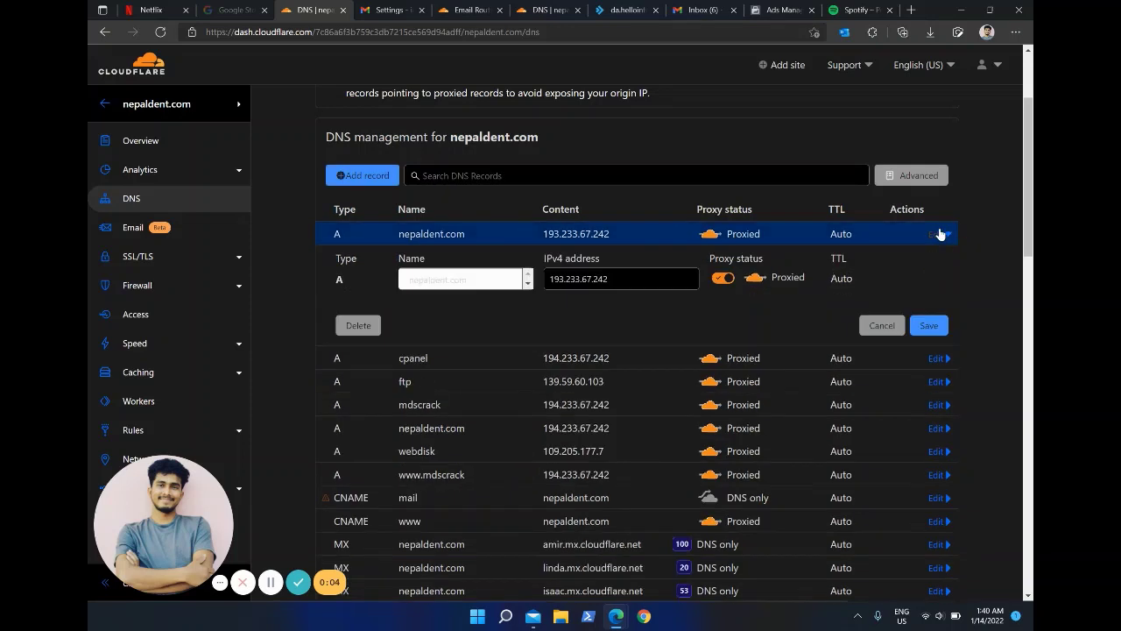
pyautogui.click(409, 280)
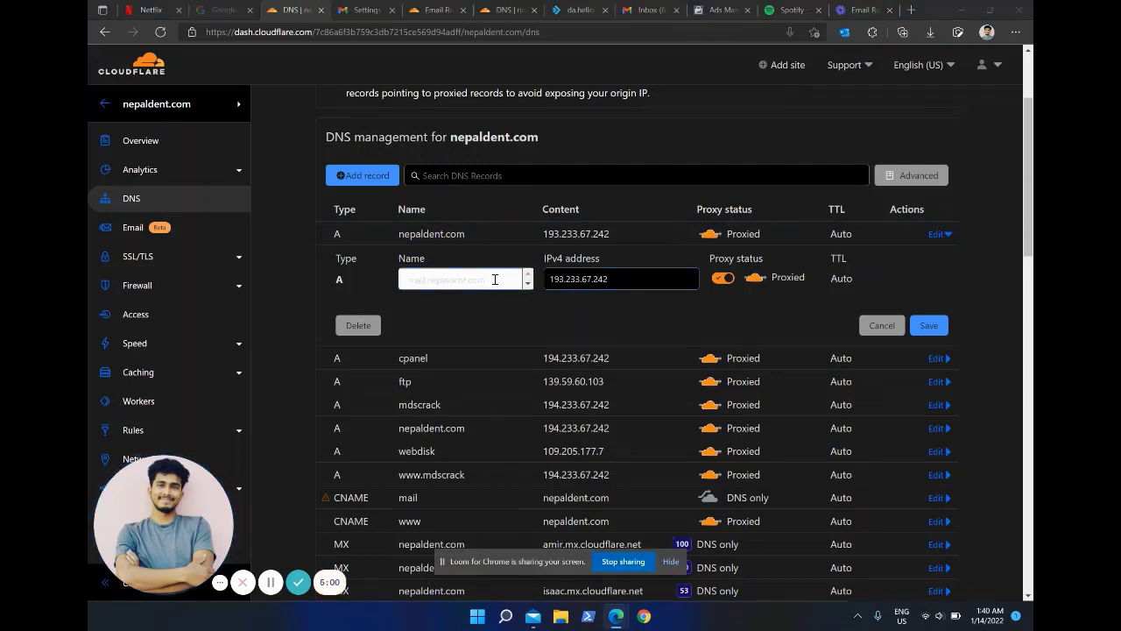
pyautogui.moveTo(495, 280); pyautogui.dragTo(400, 281)
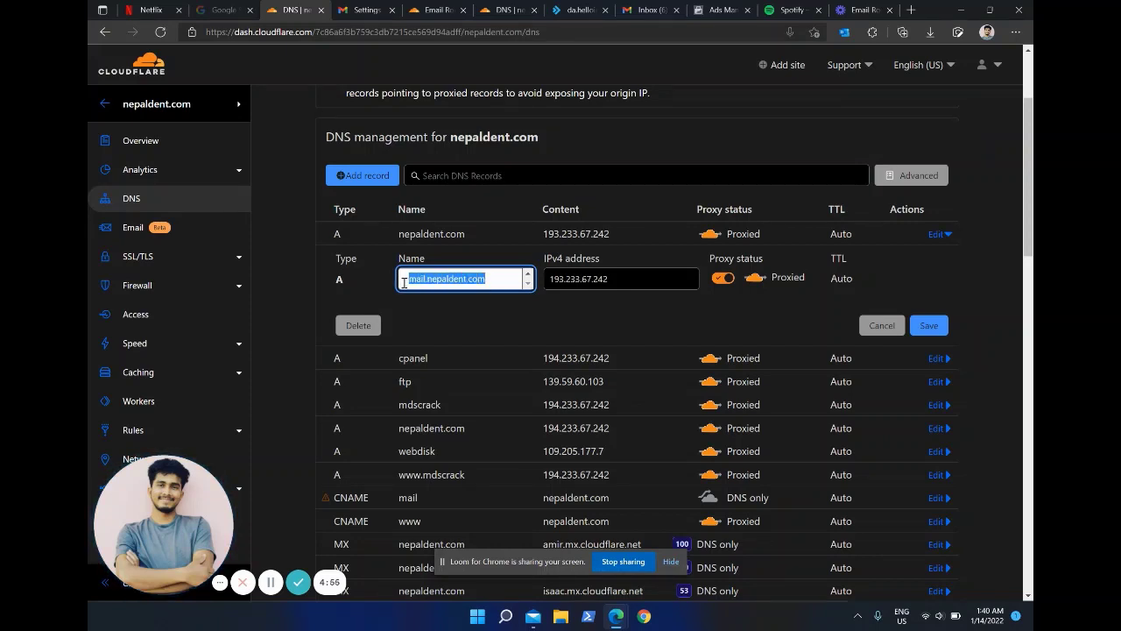
pyautogui.click(578, 10)
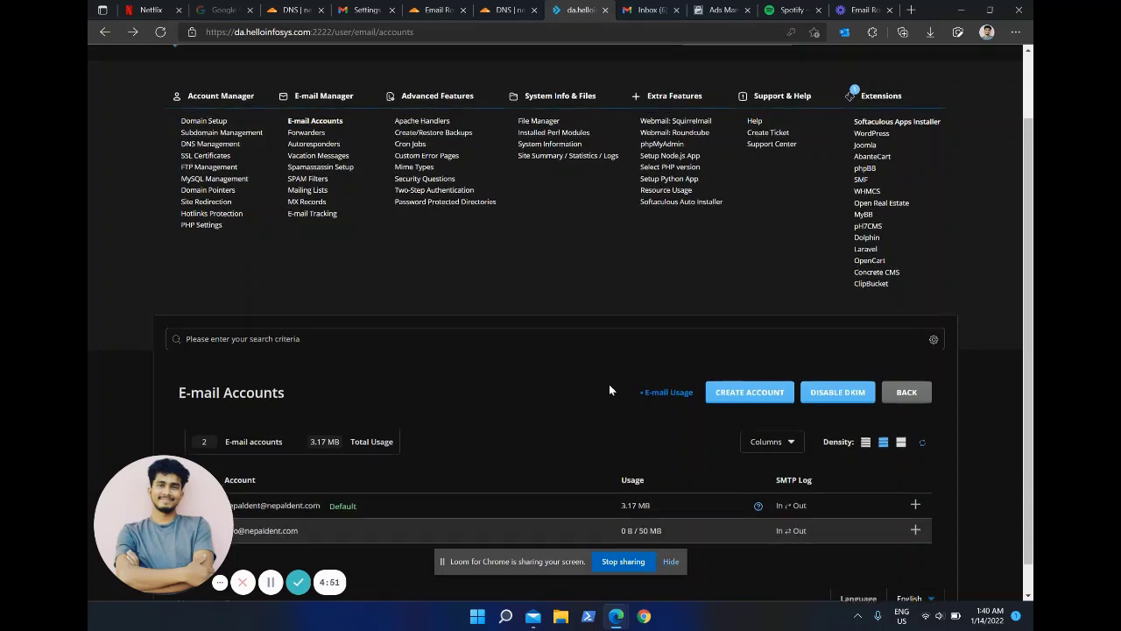
# Step: Scroll through DirectAdmin's two nepaldent.com mailboxes, then go back to the Cloudflare DNS records
pyautogui.scroll(1, 610, 390)
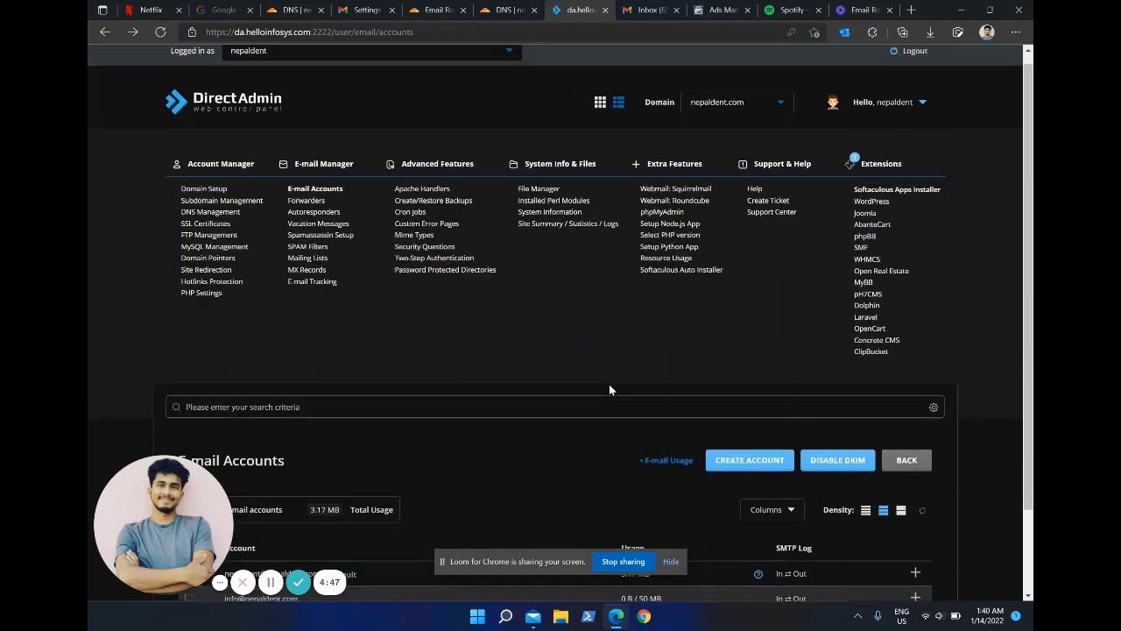
pyautogui.scroll(1, 611, 389)
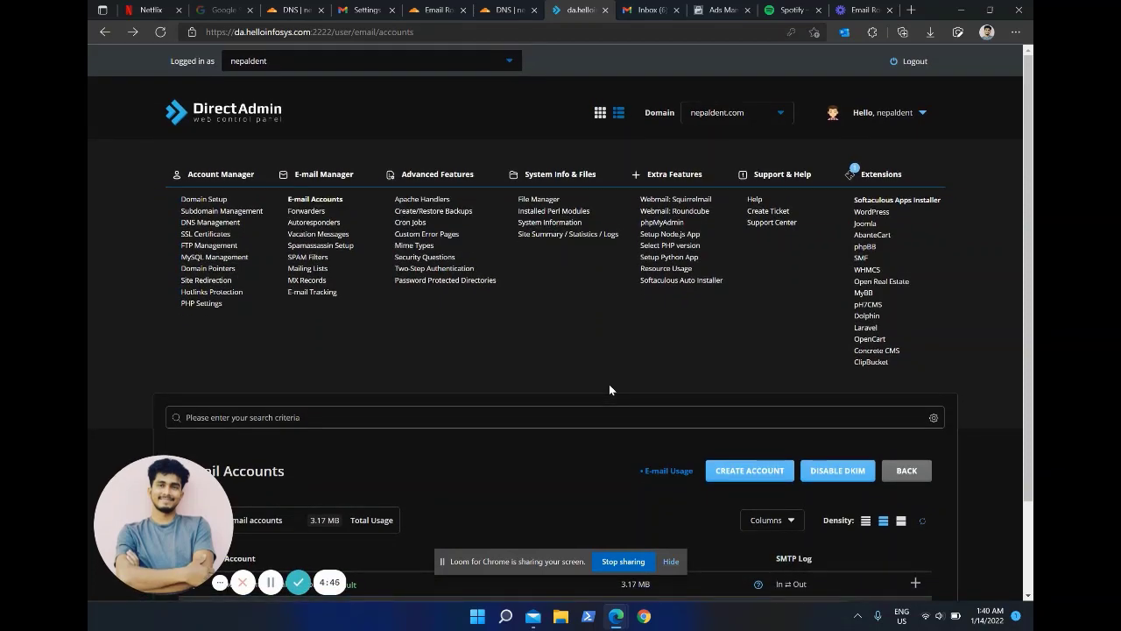
pyautogui.scroll(-2, 609, 390)
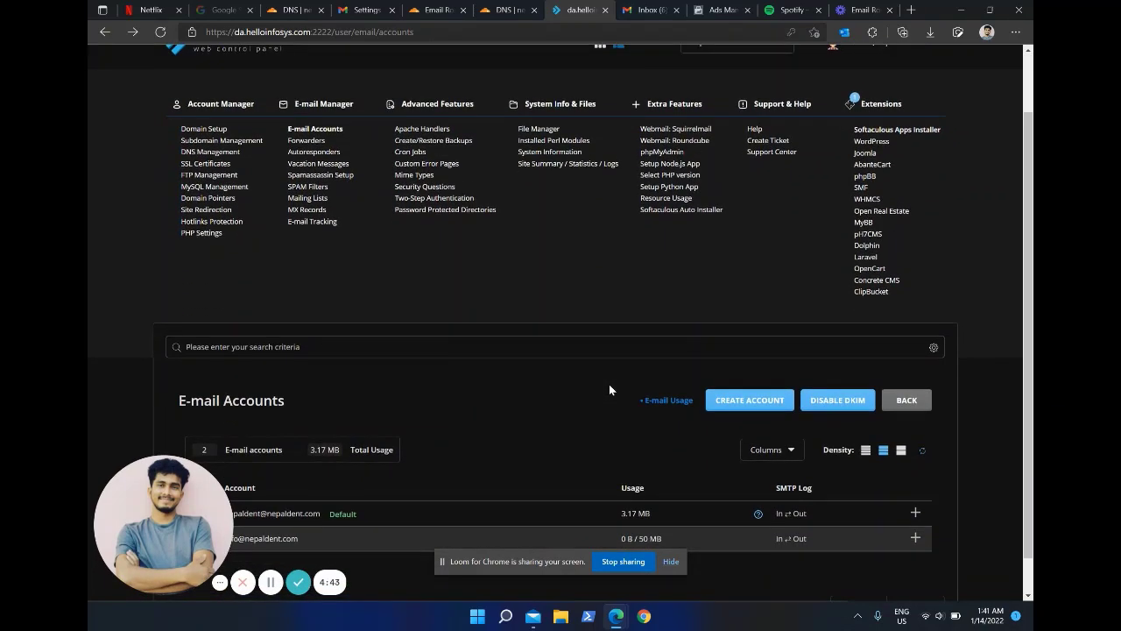
pyautogui.scroll(2, 609, 390)
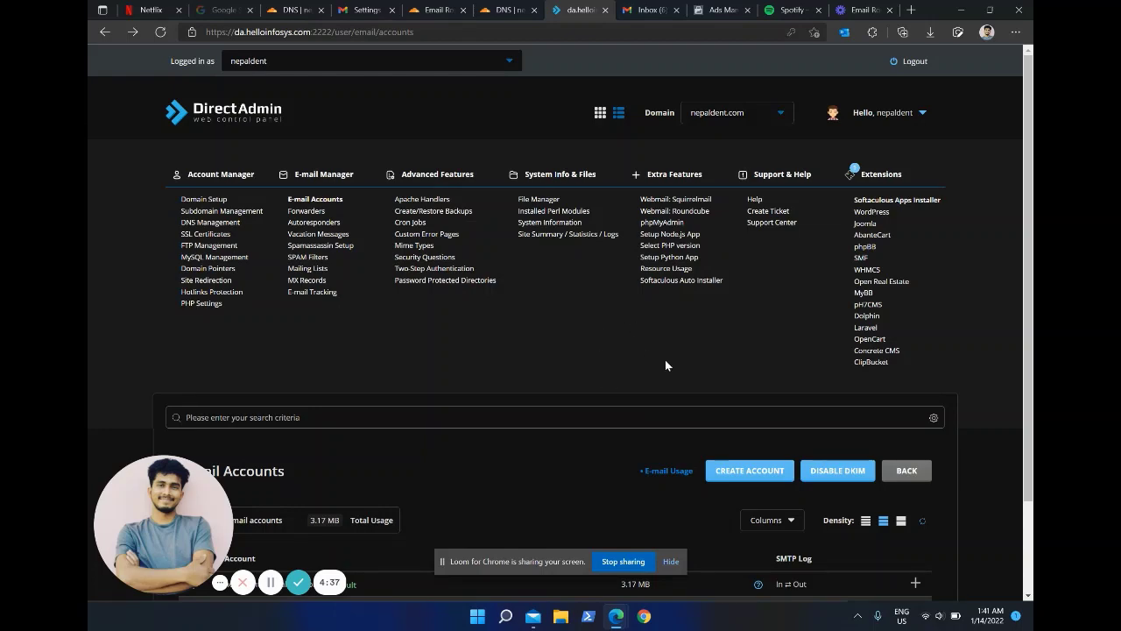
pyautogui.scroll(-1, 666, 365)
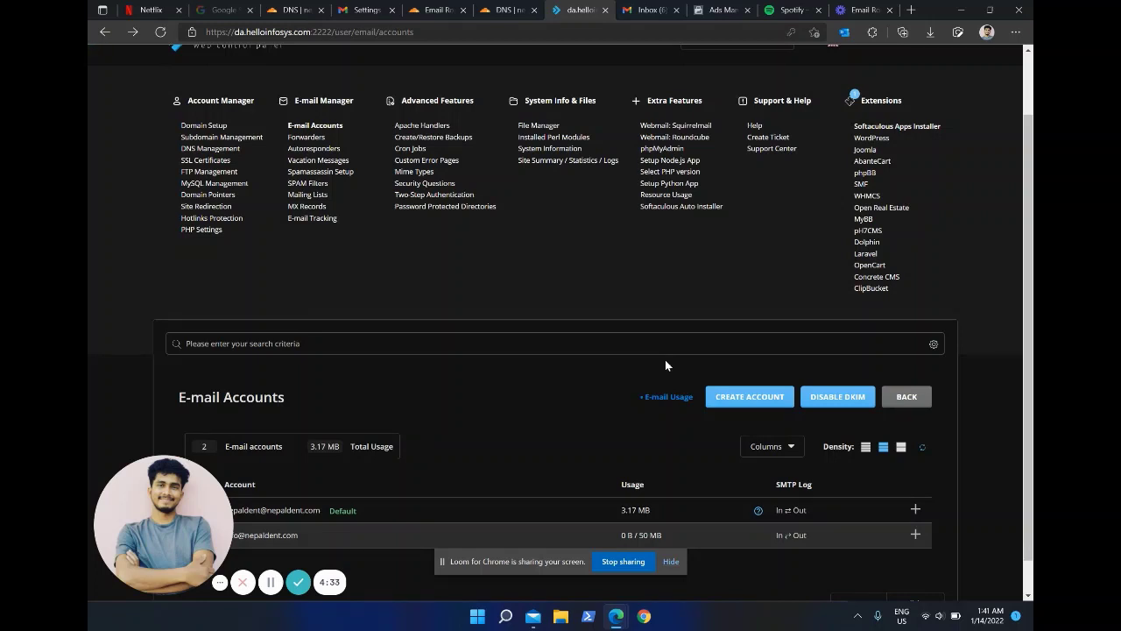
pyautogui.click(380, 6)
pyautogui.click(306, 7)
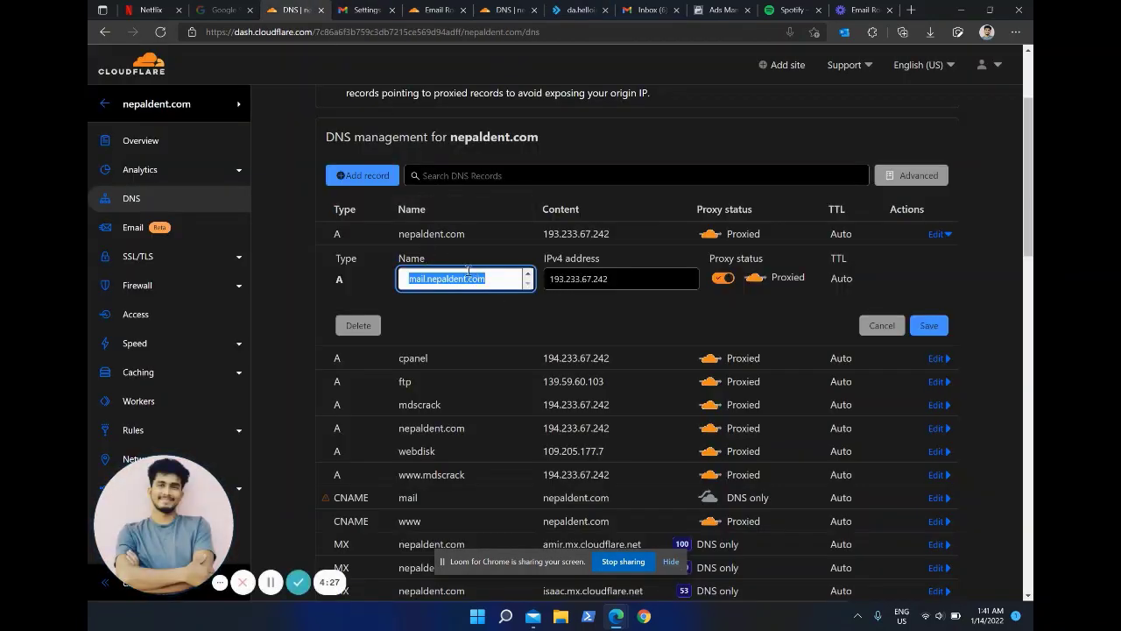
# Step: Confirm port 587 in Gmail and copy mail.nepaldent.com into the Cloudflare A record's Name field
pyautogui.press('BackSpace')
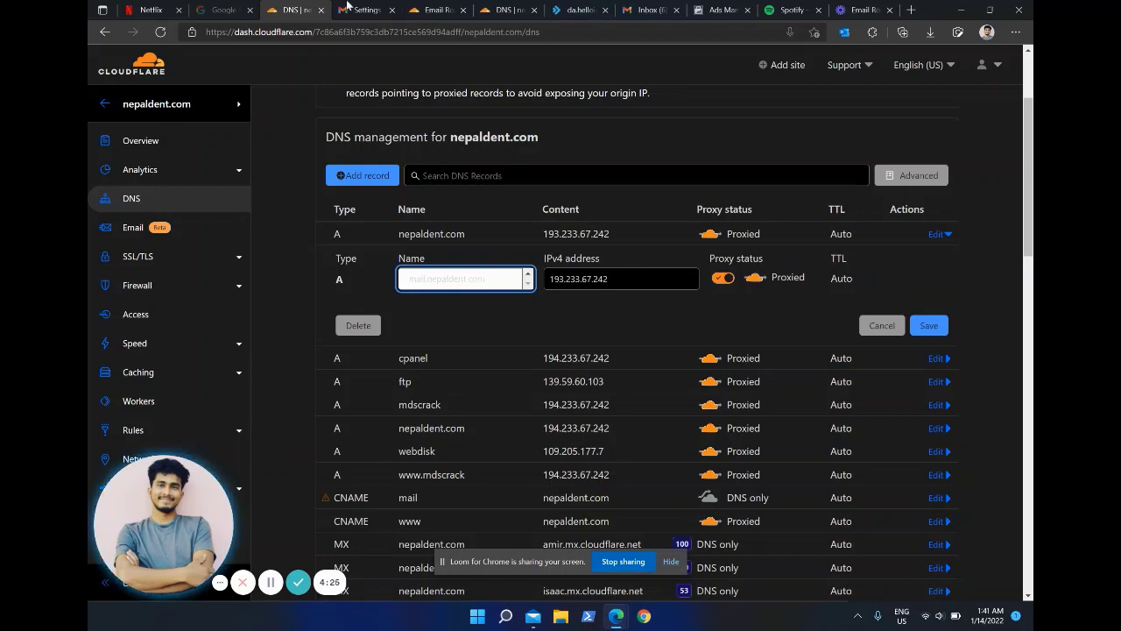
pyautogui.click(616, 616)
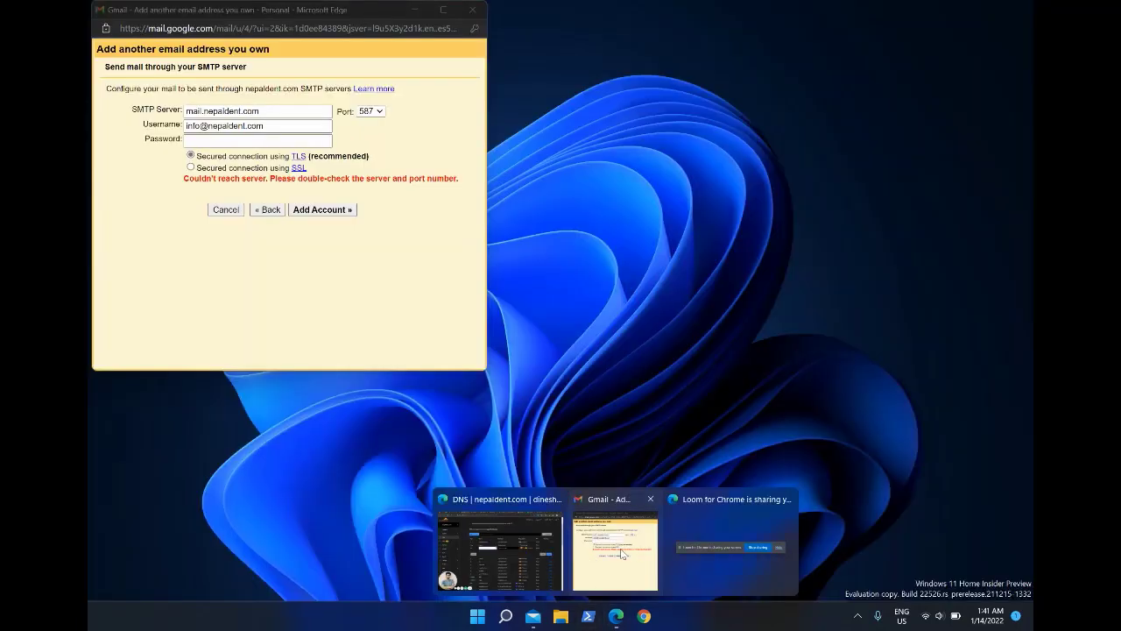
pyautogui.click(622, 552)
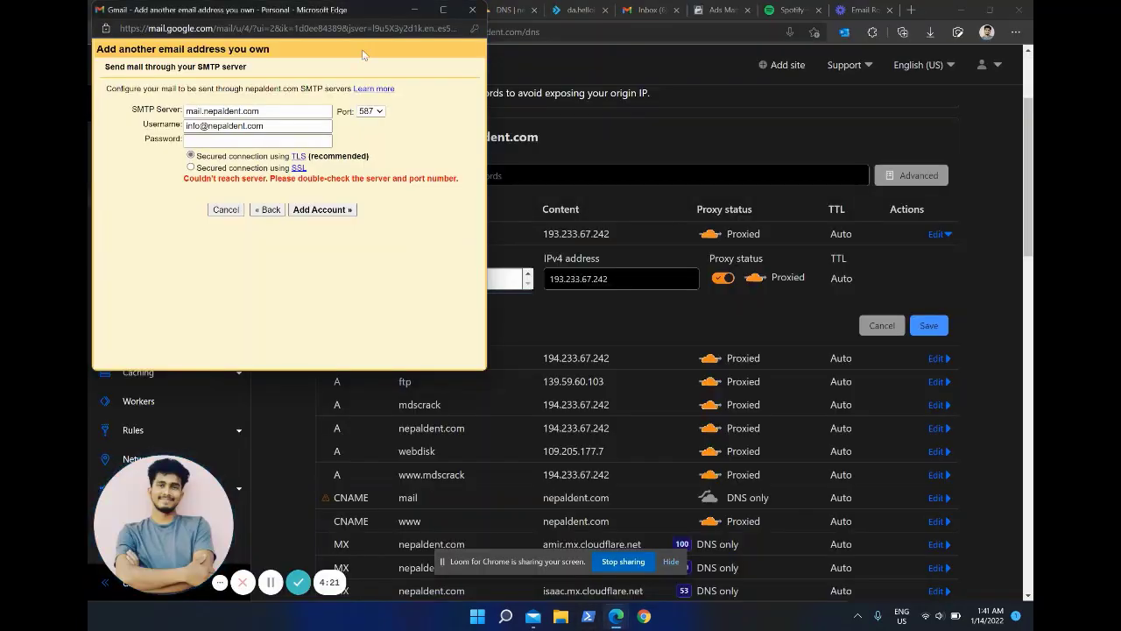
pyautogui.click(376, 113)
pyautogui.click(411, 115)
pyautogui.doubleClick(294, 111)
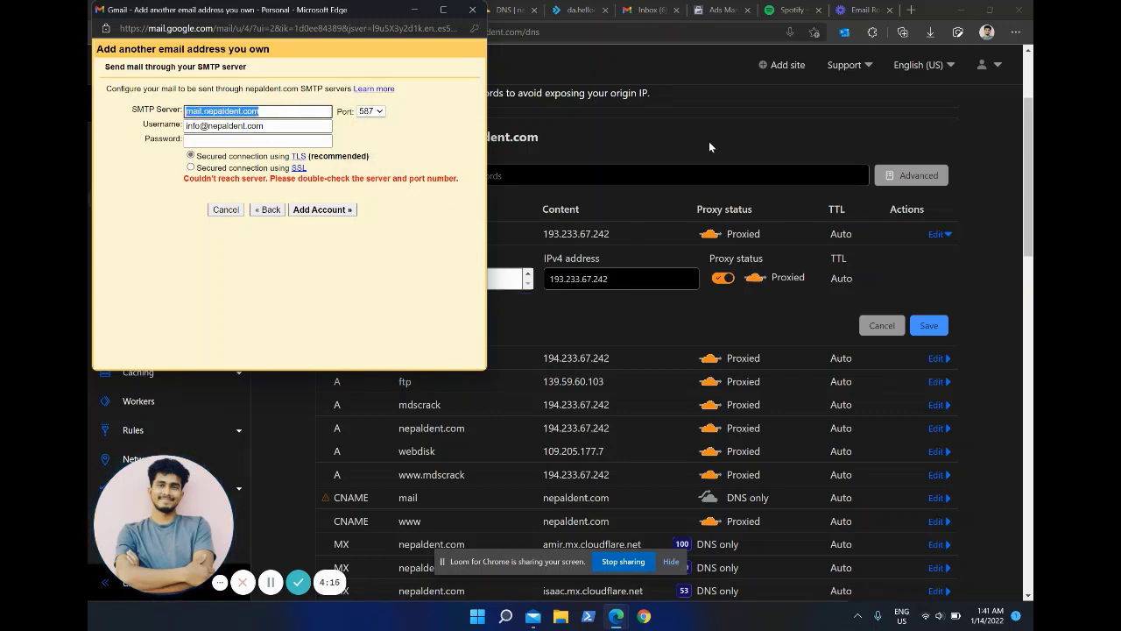
pyautogui.click(708, 141)
pyautogui.moveTo(499, 279); pyautogui.dragTo(374, 269)
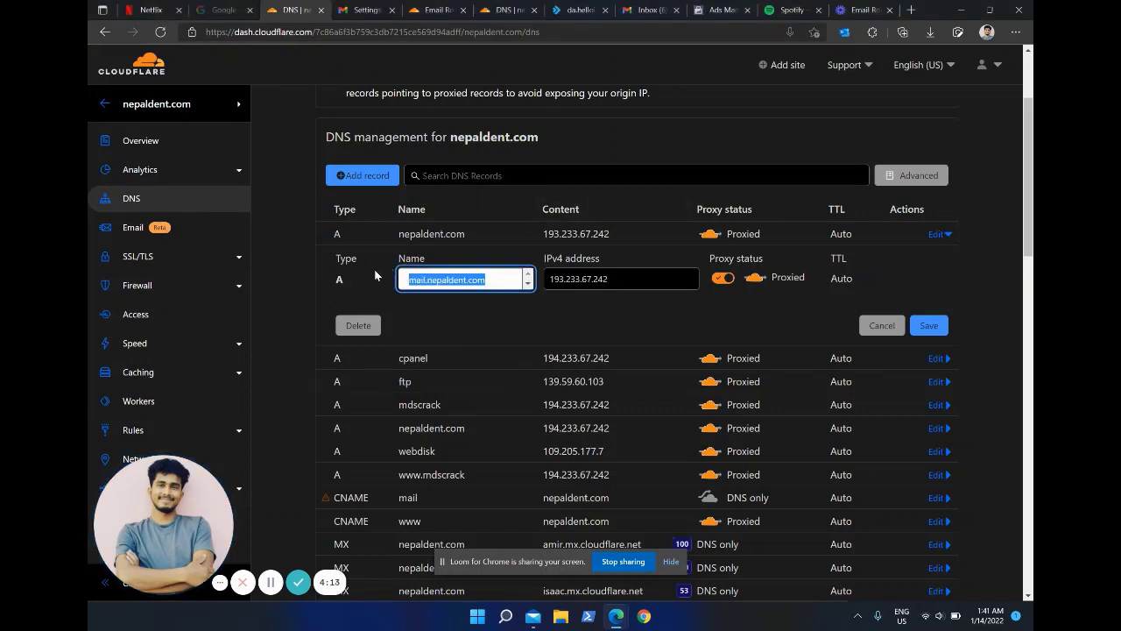
# Step: Switch the mail A record to DNS only and delete the old mail CNAME record
pyautogui.click(722, 277)
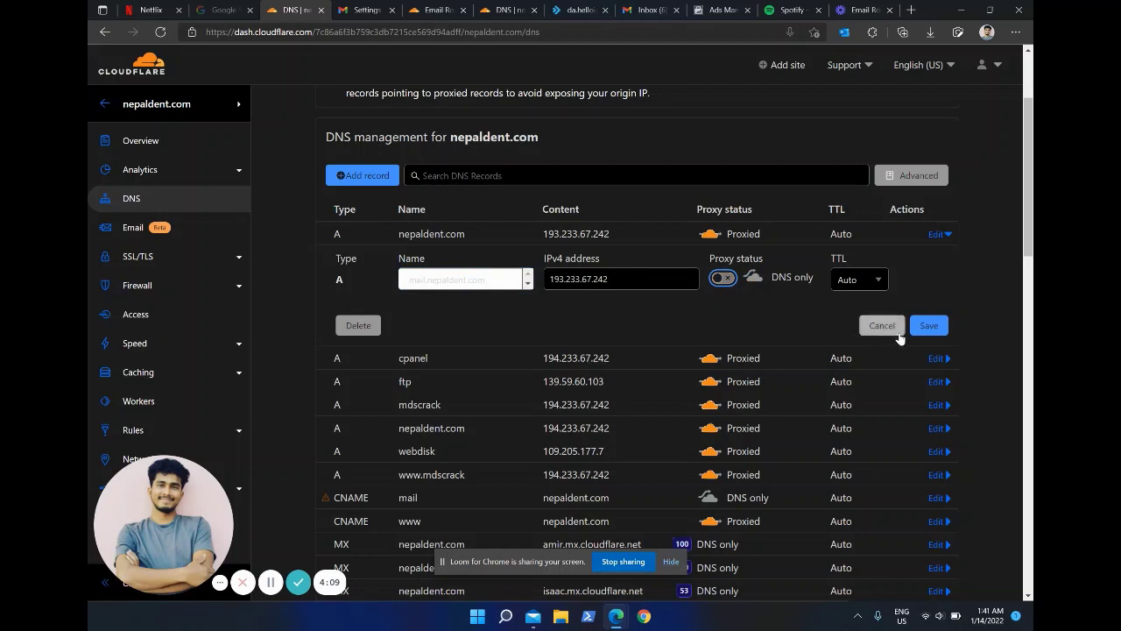
pyautogui.click(936, 327)
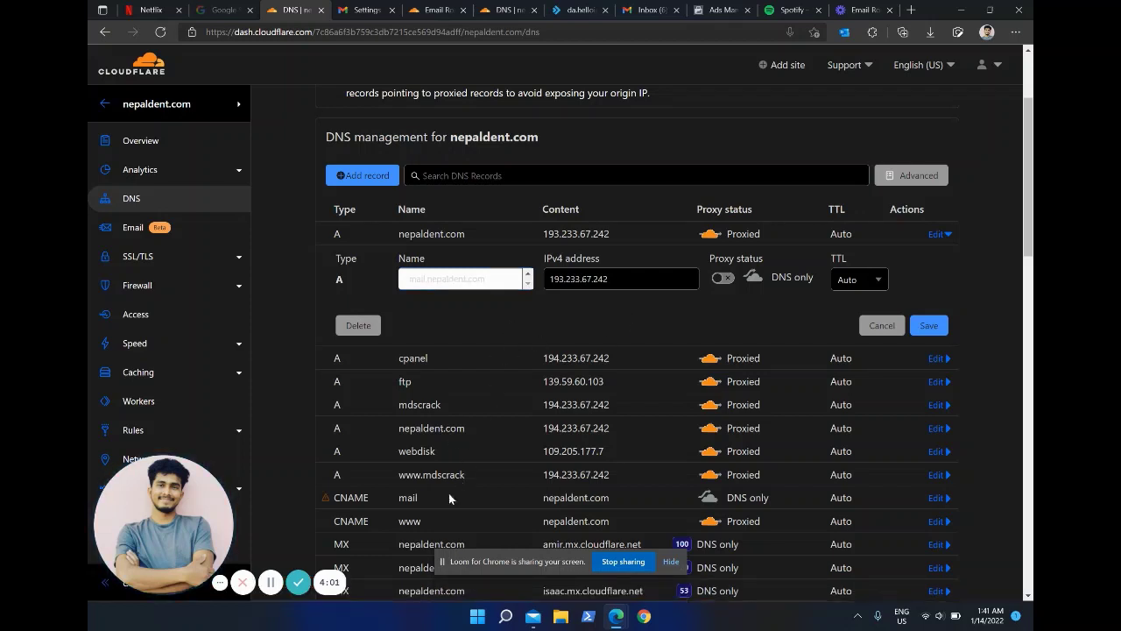
pyautogui.click(936, 497)
pyautogui.scroll(-1, 510, 492)
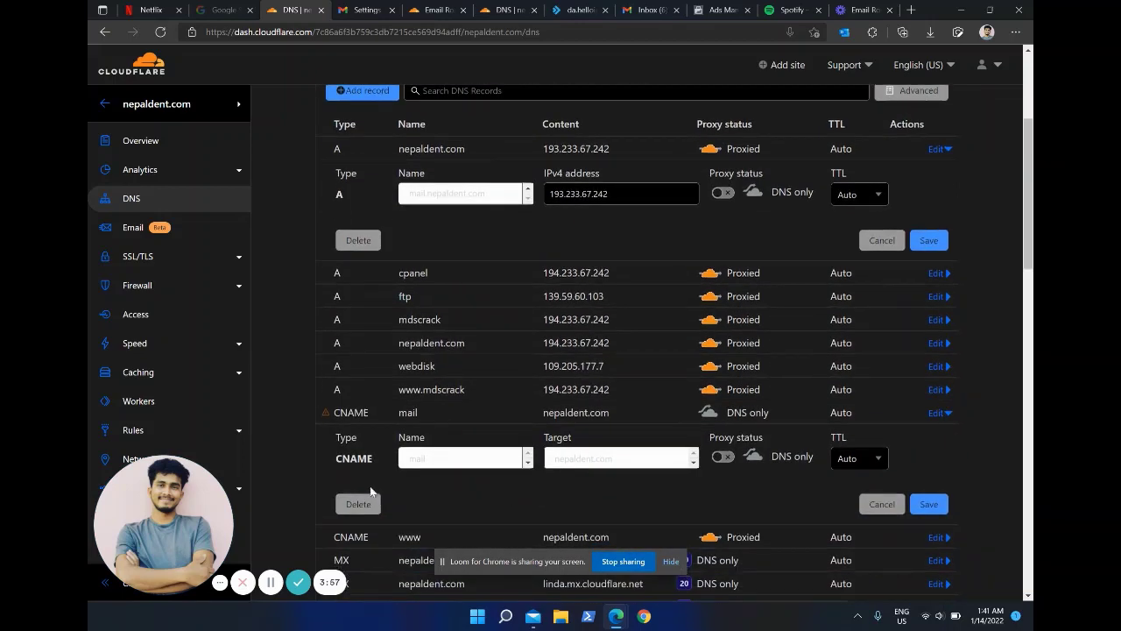
pyautogui.click(358, 504)
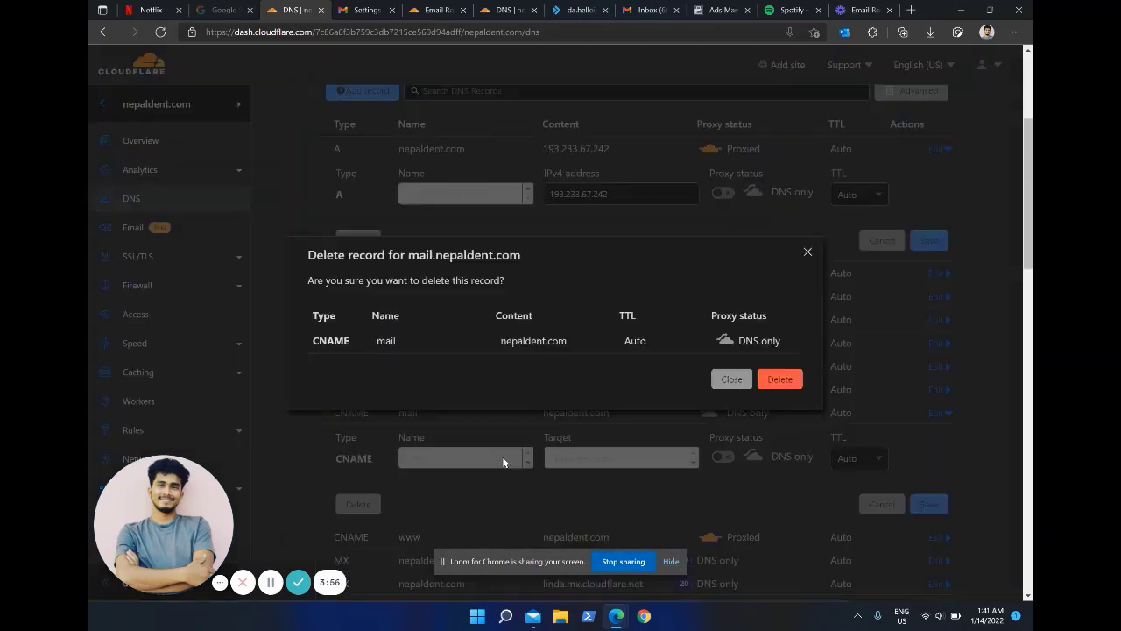
pyautogui.click(783, 381)
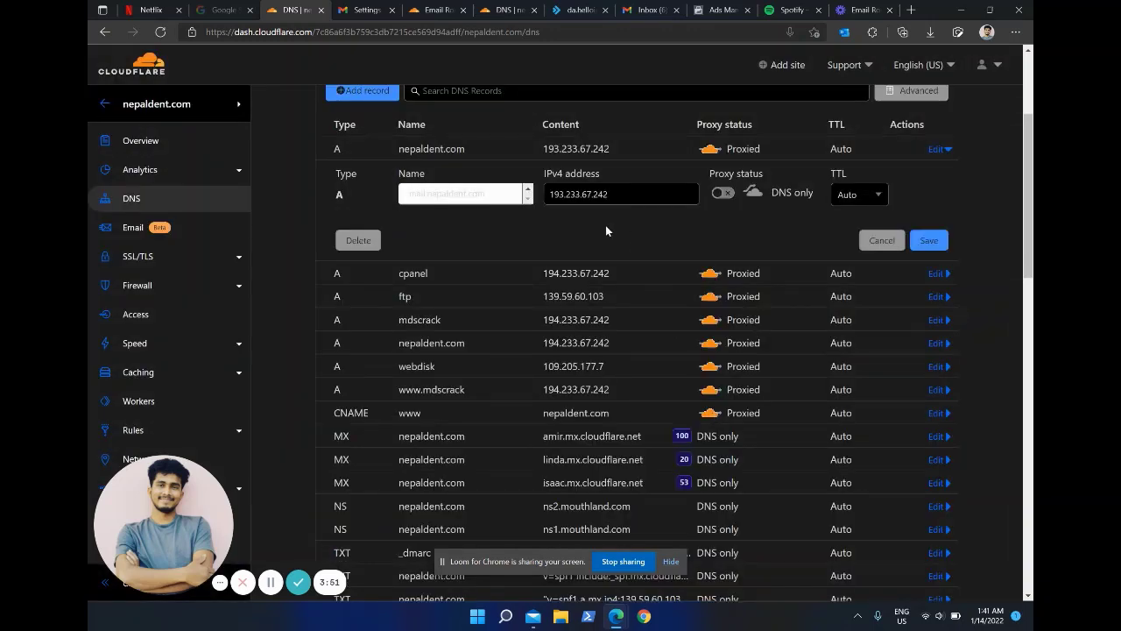
# Step: Save the mail A record pointing to 193.233.67.242 as DNS only
pyautogui.click(927, 242)
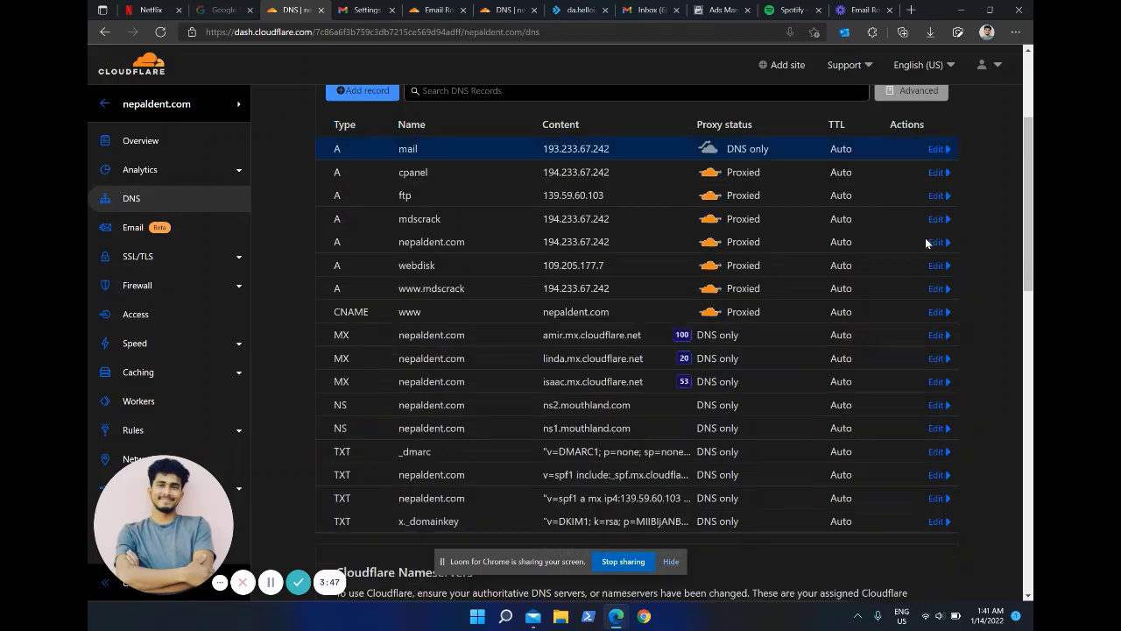
pyautogui.scroll(1, 630, 226)
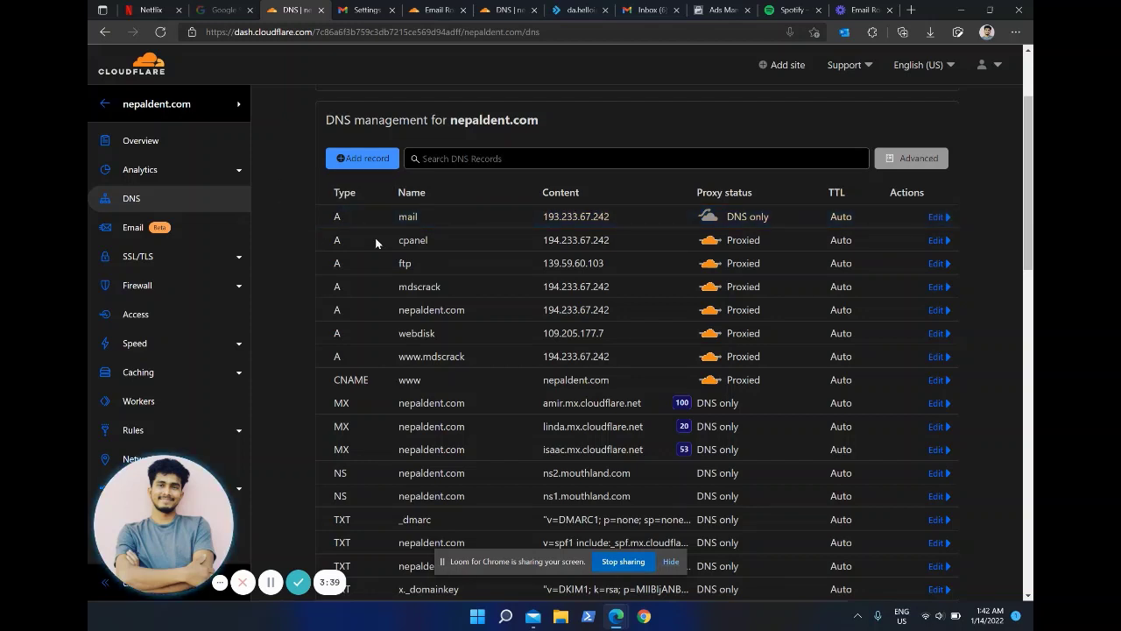
pyautogui.click(382, 7)
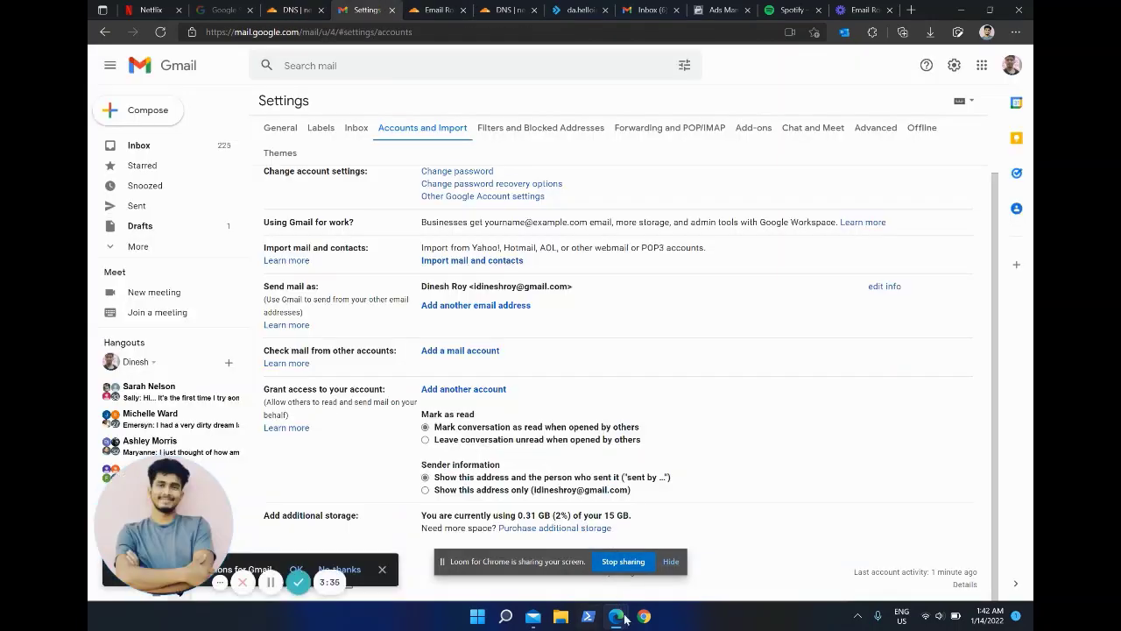
# Step: Enter the account password and submit the SMTP settings for mail.nepaldent.com on port 587
pyautogui.moveTo(617, 616)
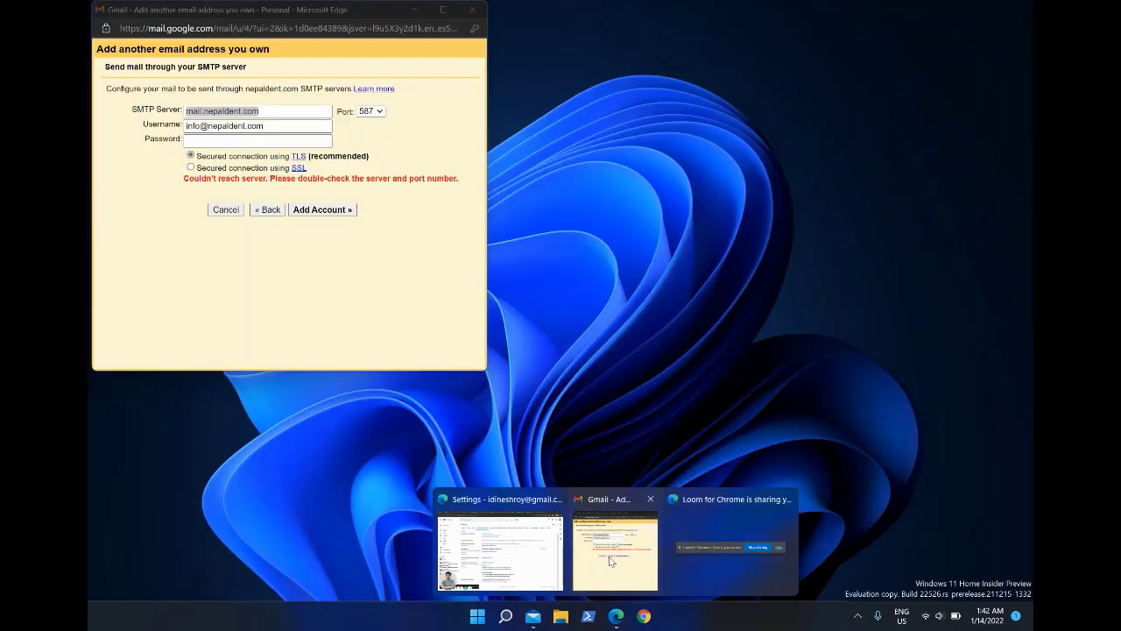
pyautogui.click(616, 548)
pyautogui.click(254, 144)
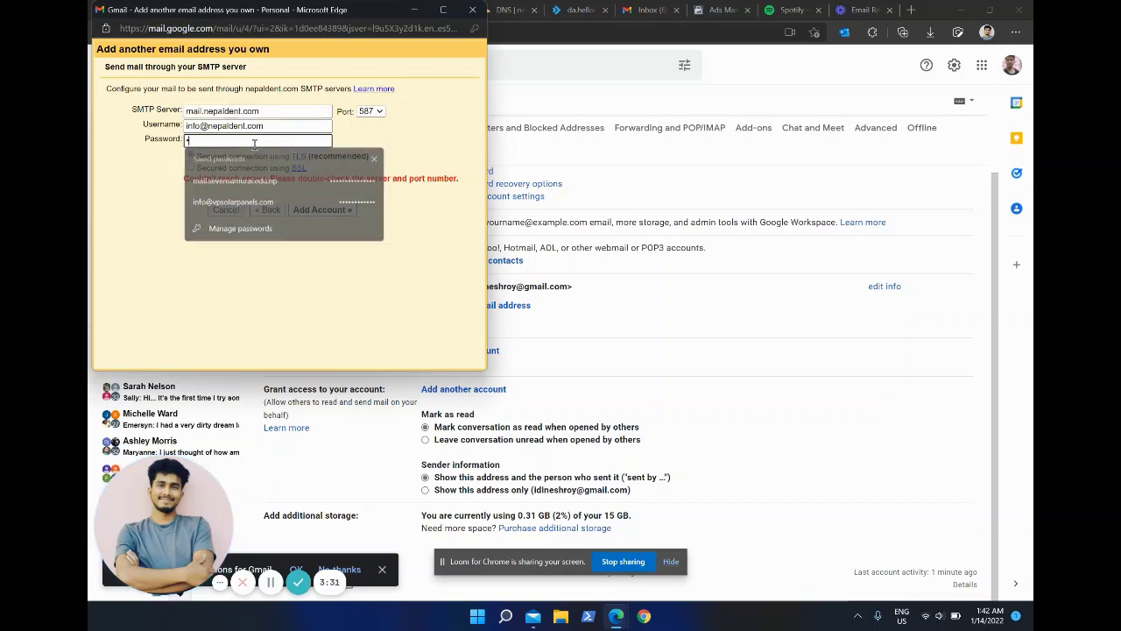
pyautogui.write('*****')
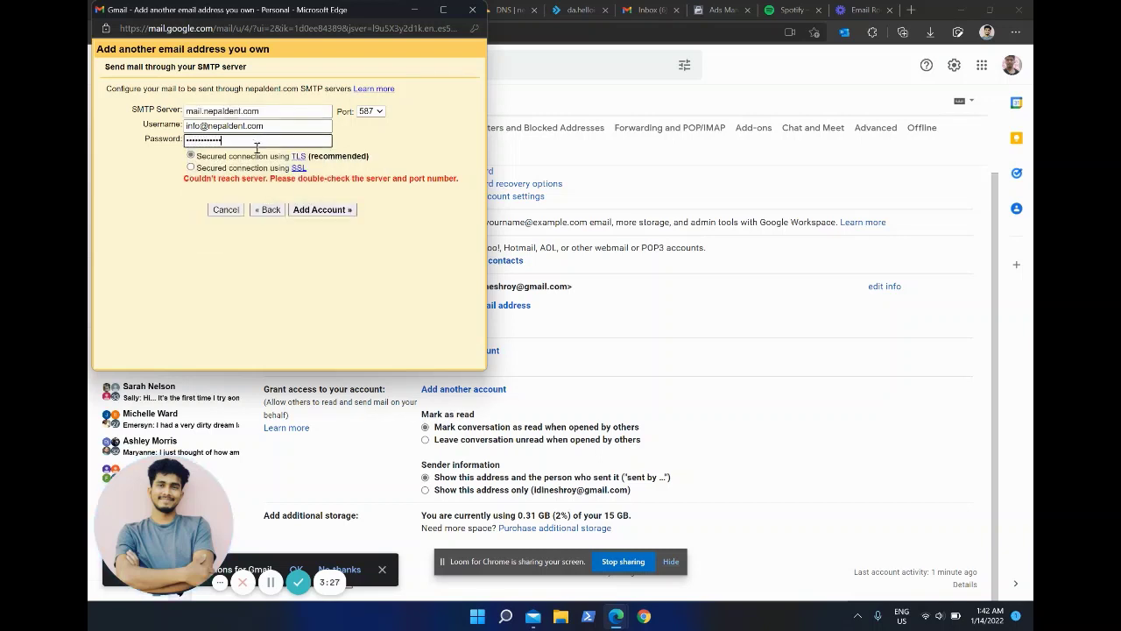
pyautogui.click(318, 211)
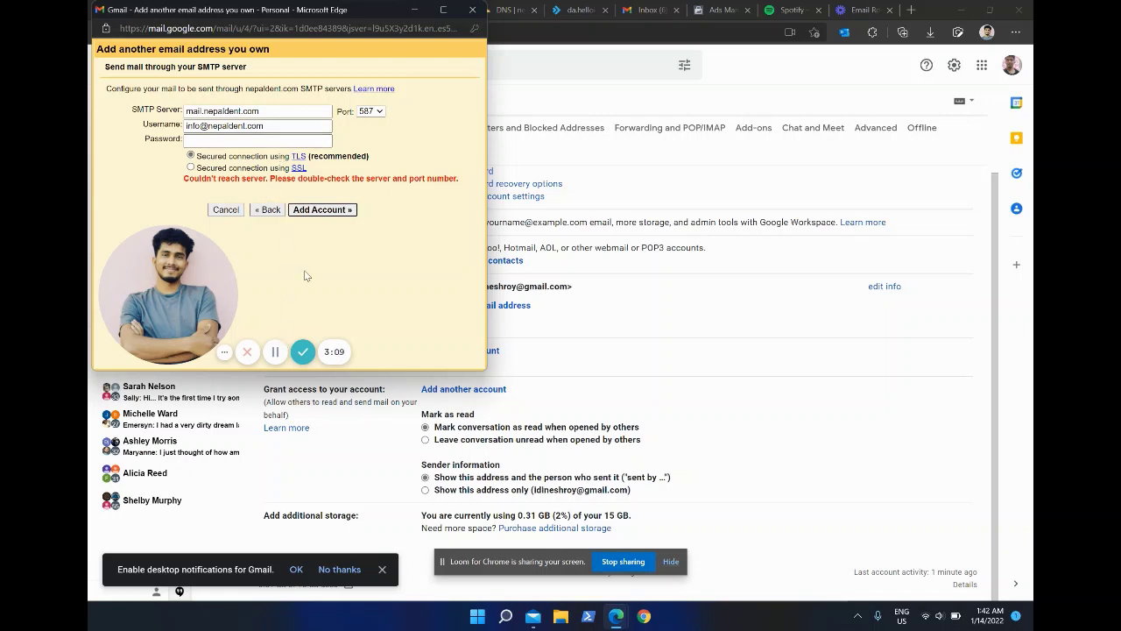
pyautogui.click(273, 351)
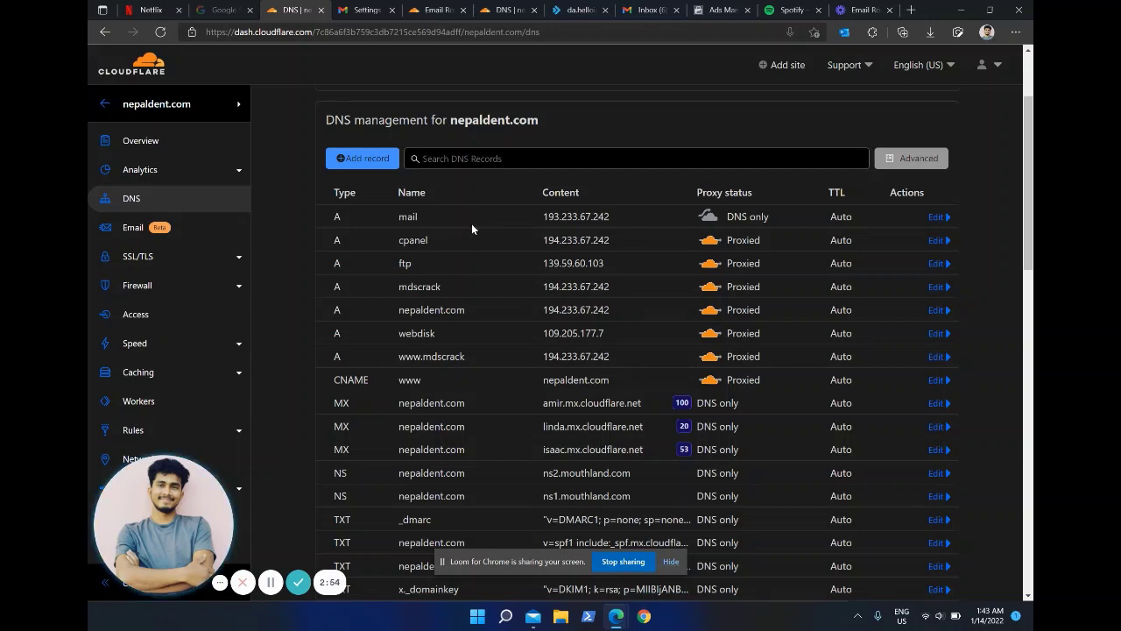
# Step: Browse the Cloudflare websites list and return to the nepaldent.com DNS records
pyautogui.click(237, 105)
pyautogui.click(325, 331)
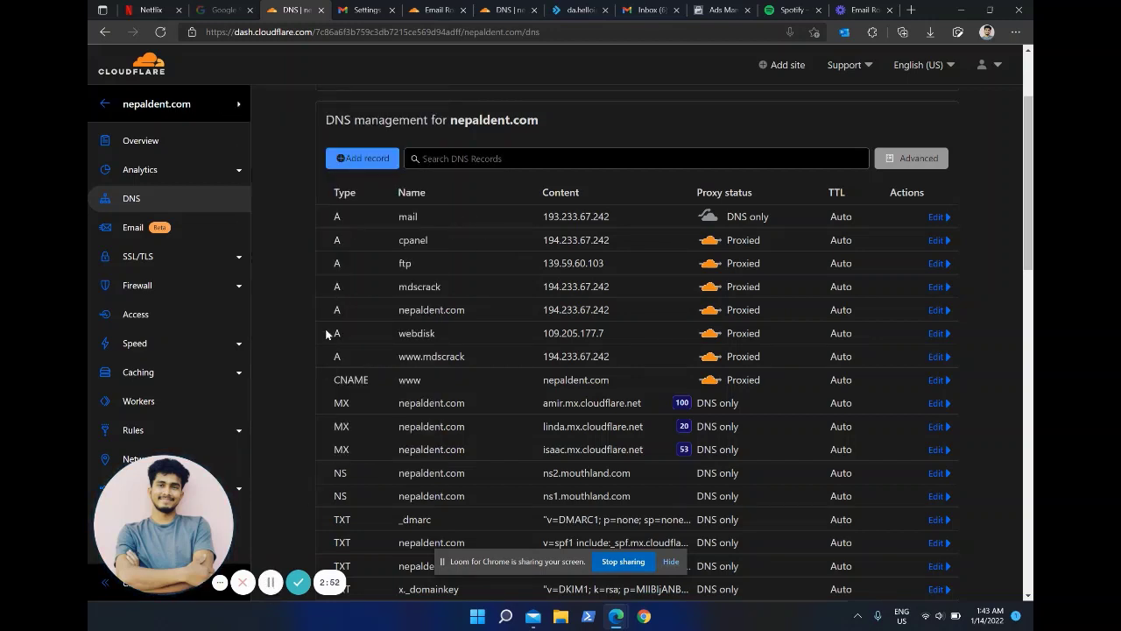
pyautogui.click(238, 105)
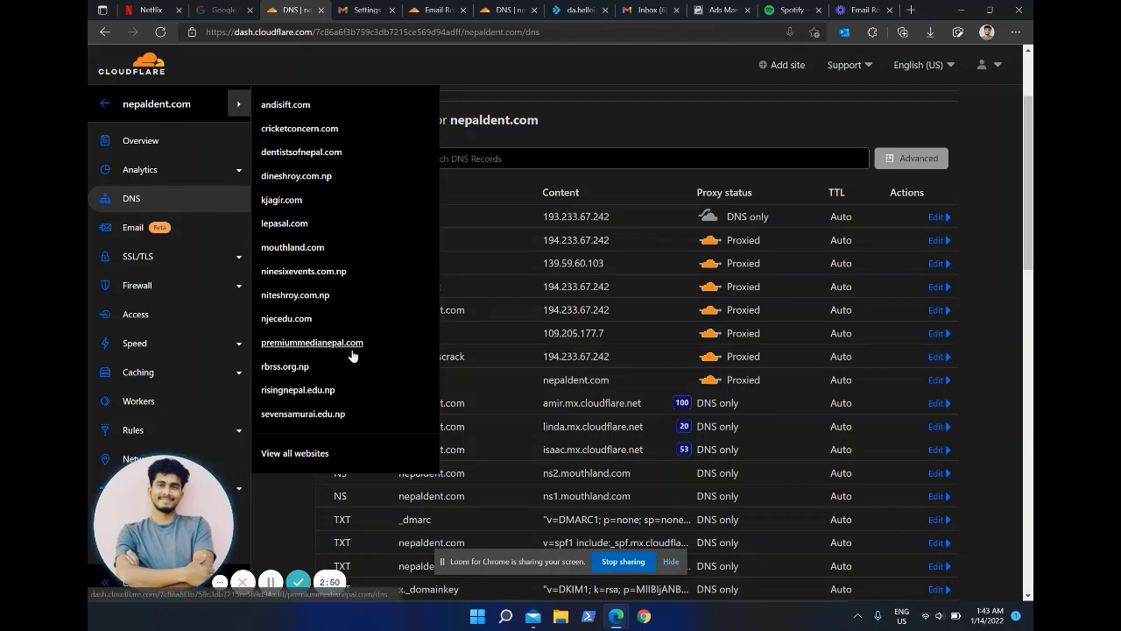
pyautogui.click(330, 518)
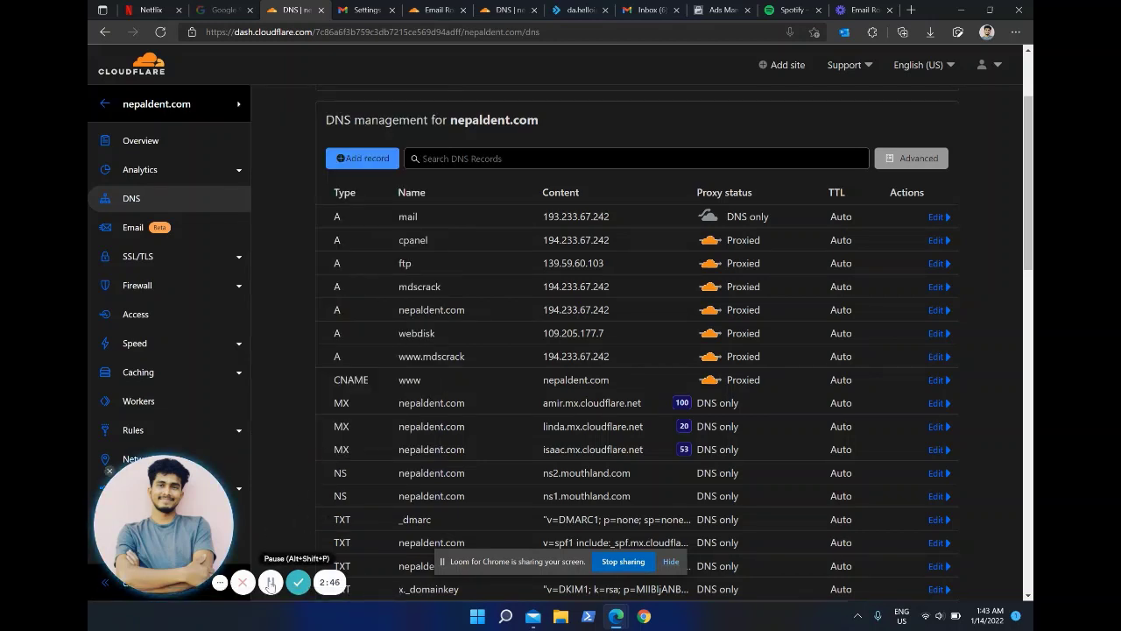
pyautogui.click(271, 584)
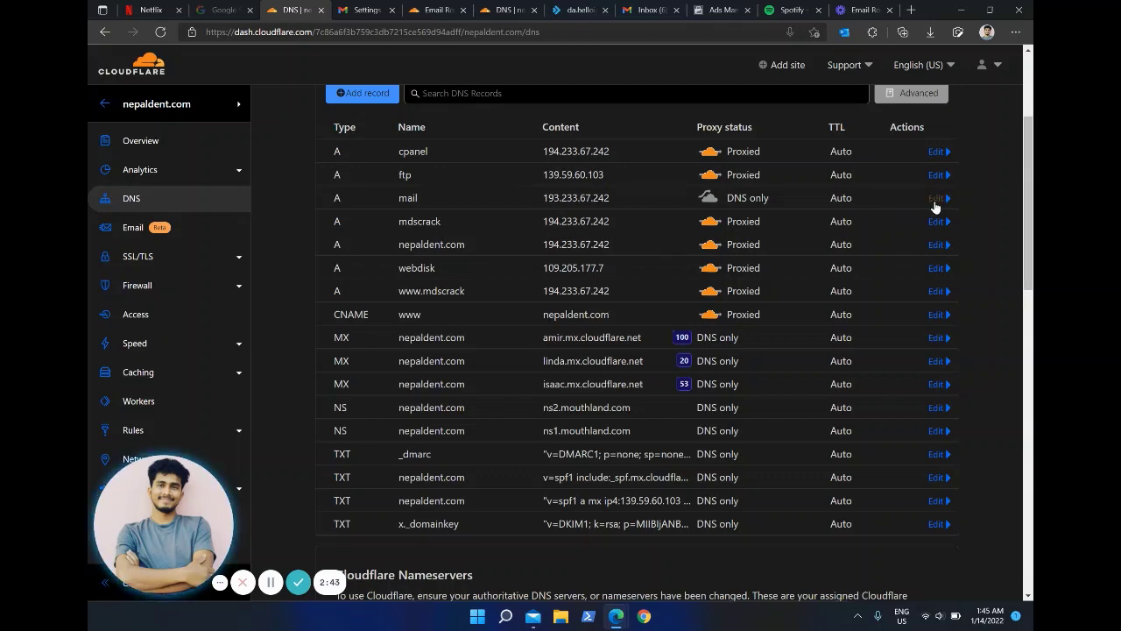
# Step: Change the mail A record's IPv4 address to 194.233.67.242 and save it
pyautogui.click(935, 200)
pyautogui.click(561, 242)
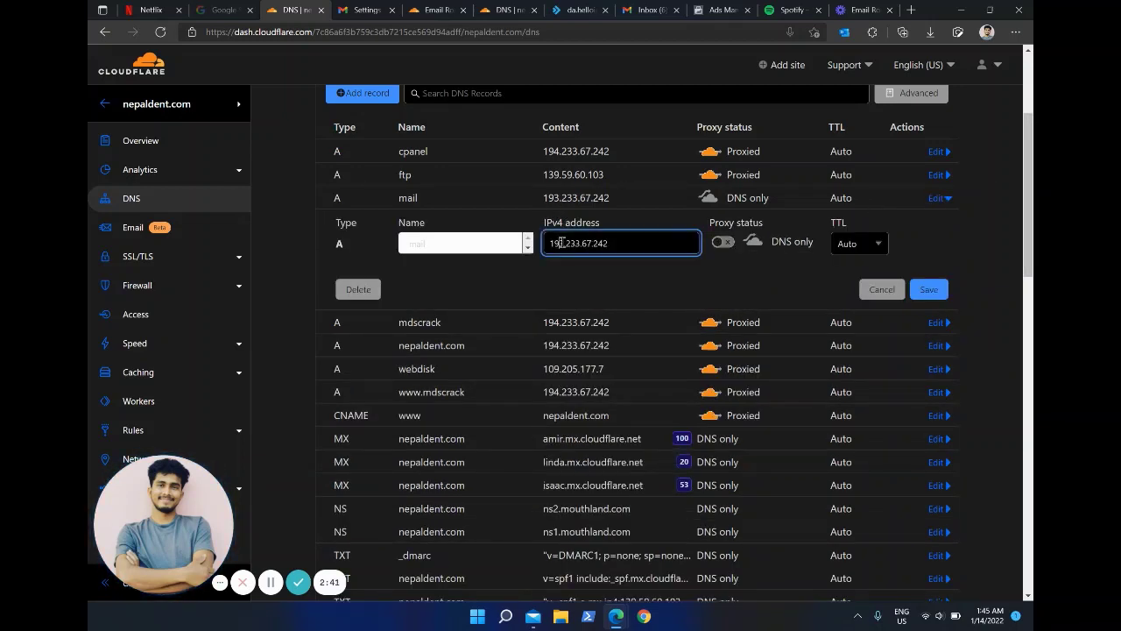
pyautogui.press('BackSpace')
pyautogui.write('4')
pyautogui.click(937, 286)
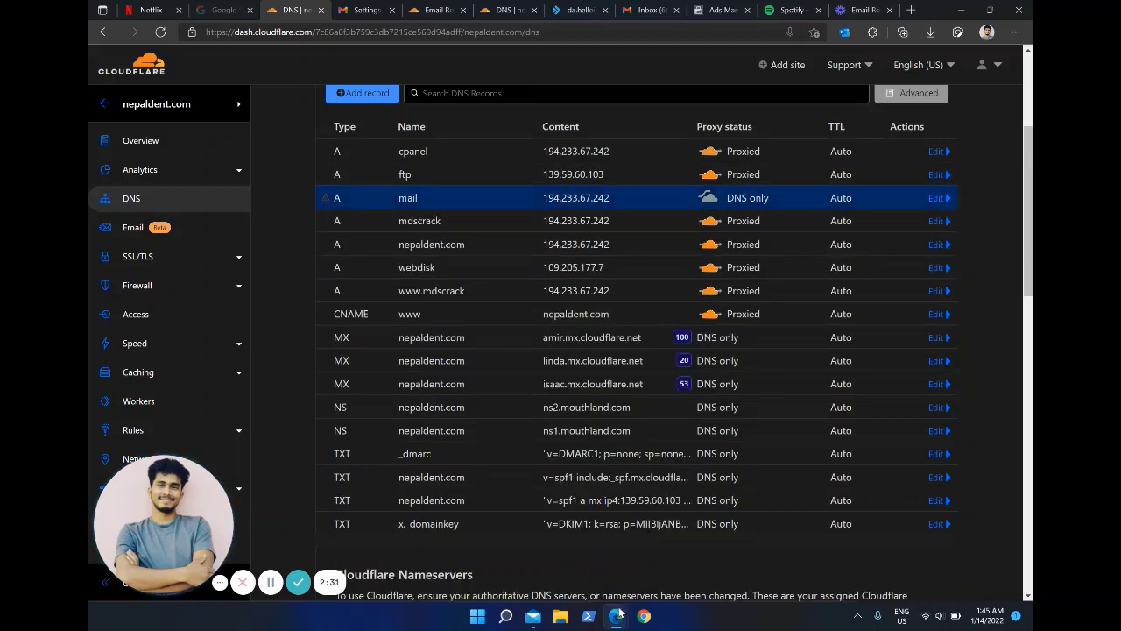
# Step: Re-enter the SMTP account password and resubmit the account details
pyautogui.moveTo(617, 616)
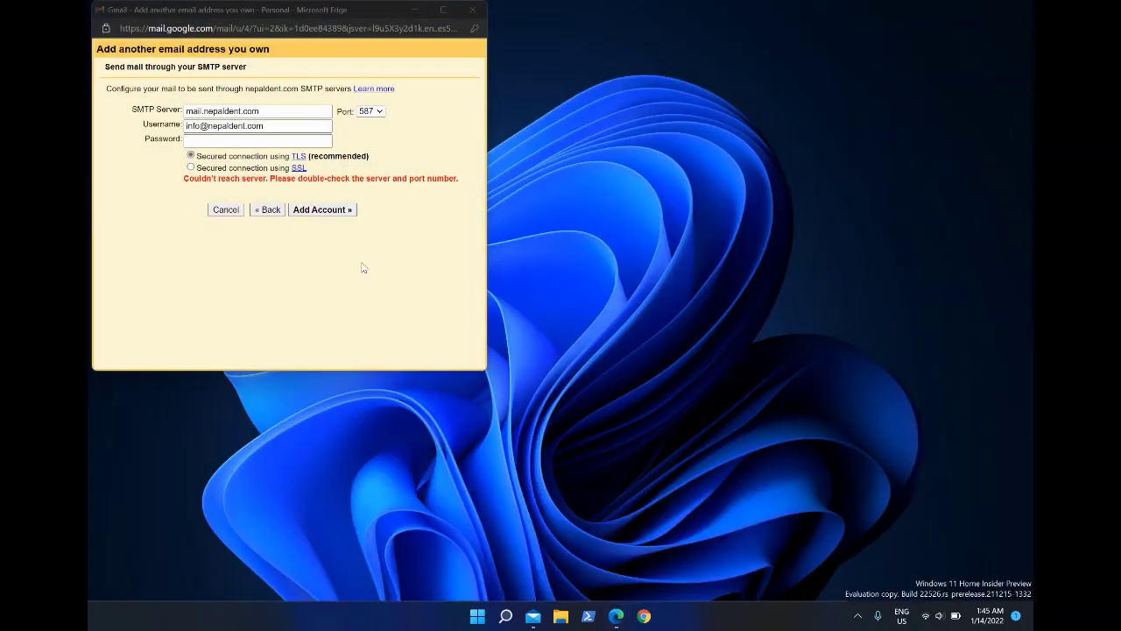
pyautogui.click(613, 545)
pyautogui.click(257, 139)
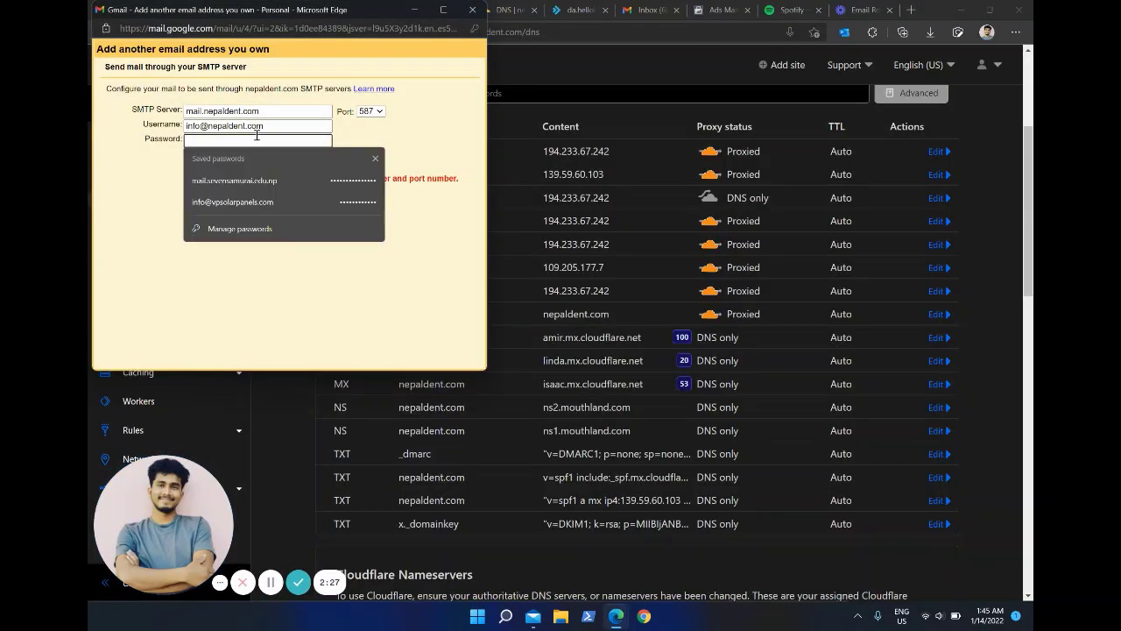
pyautogui.write('********')
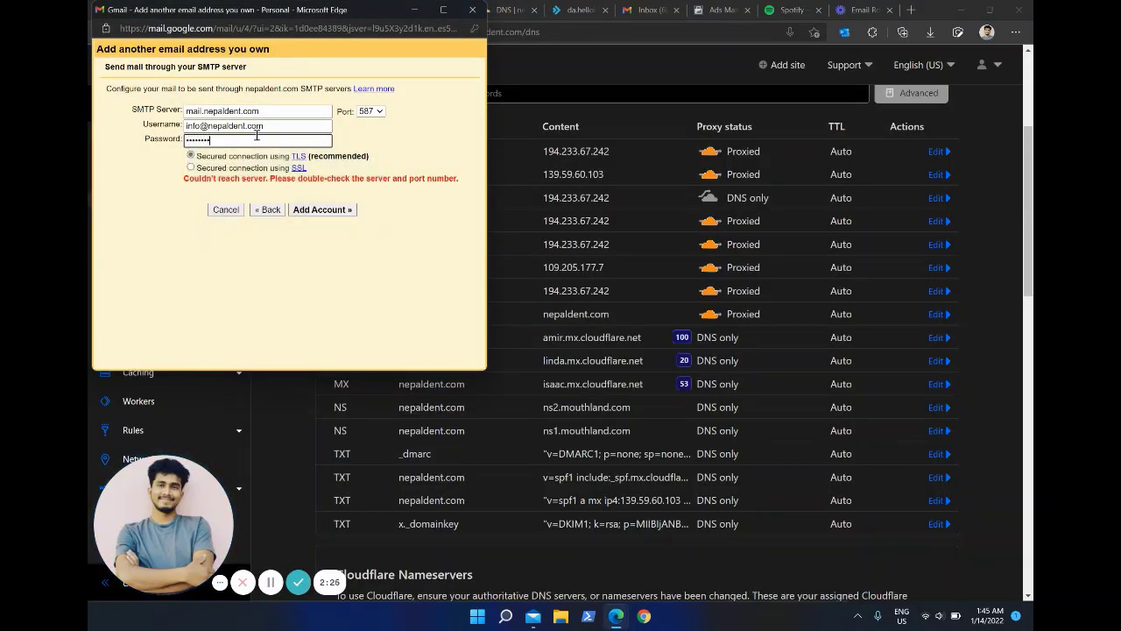
pyautogui.click(313, 210)
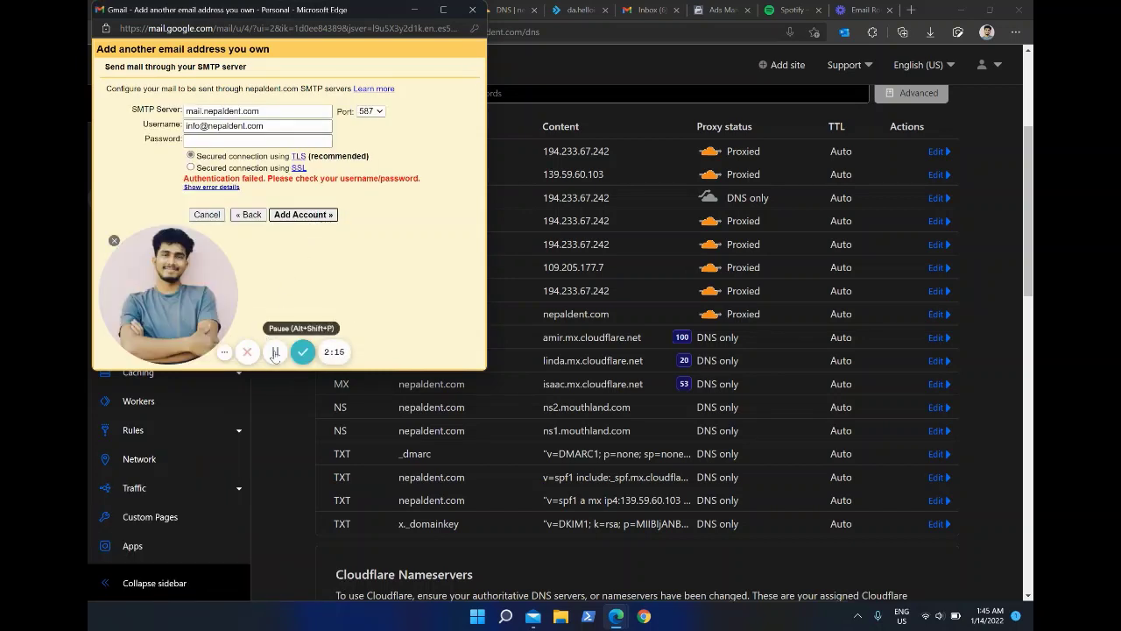
# Step: Resubmit the password once more and reveal the detailed server error
pyautogui.click(271, 138)
pyautogui.write('••')
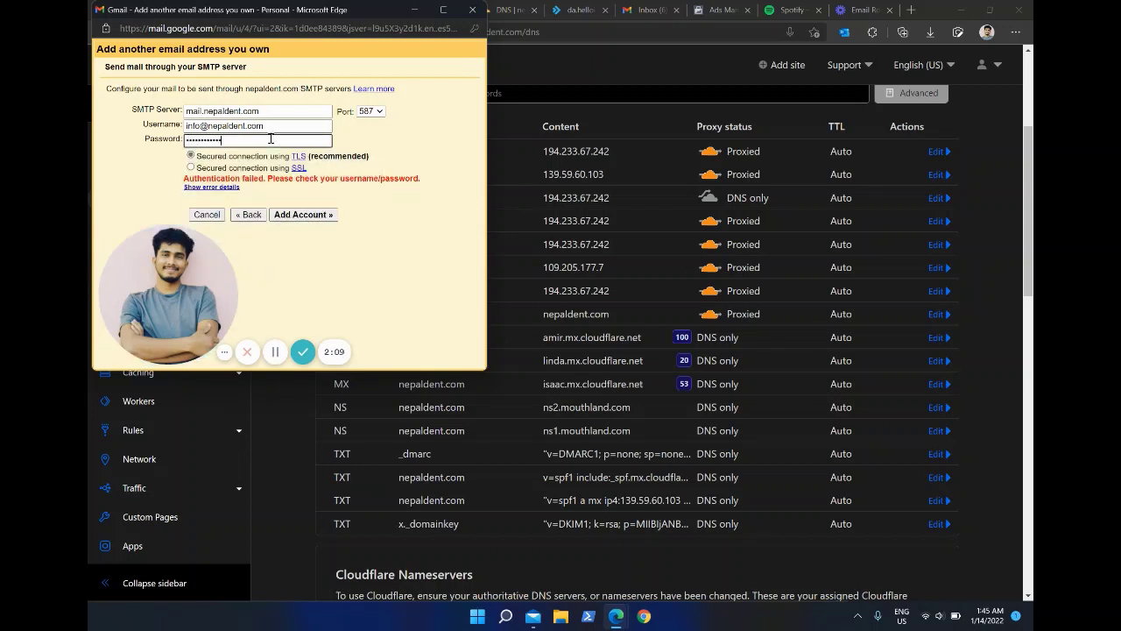
pyautogui.press('Return')
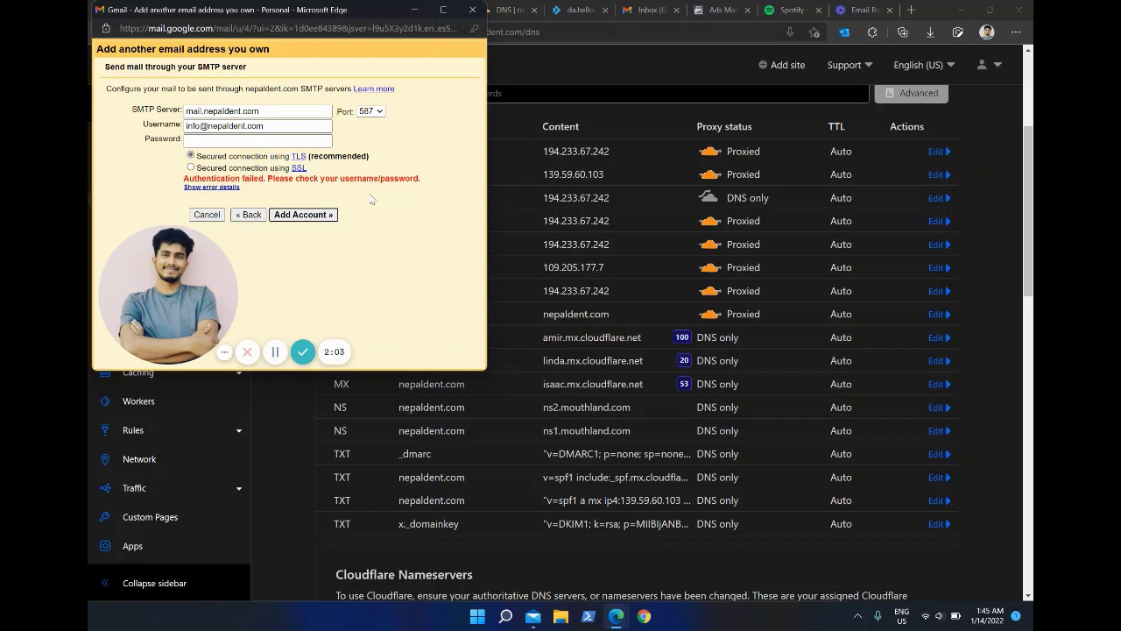
pyautogui.click(215, 188)
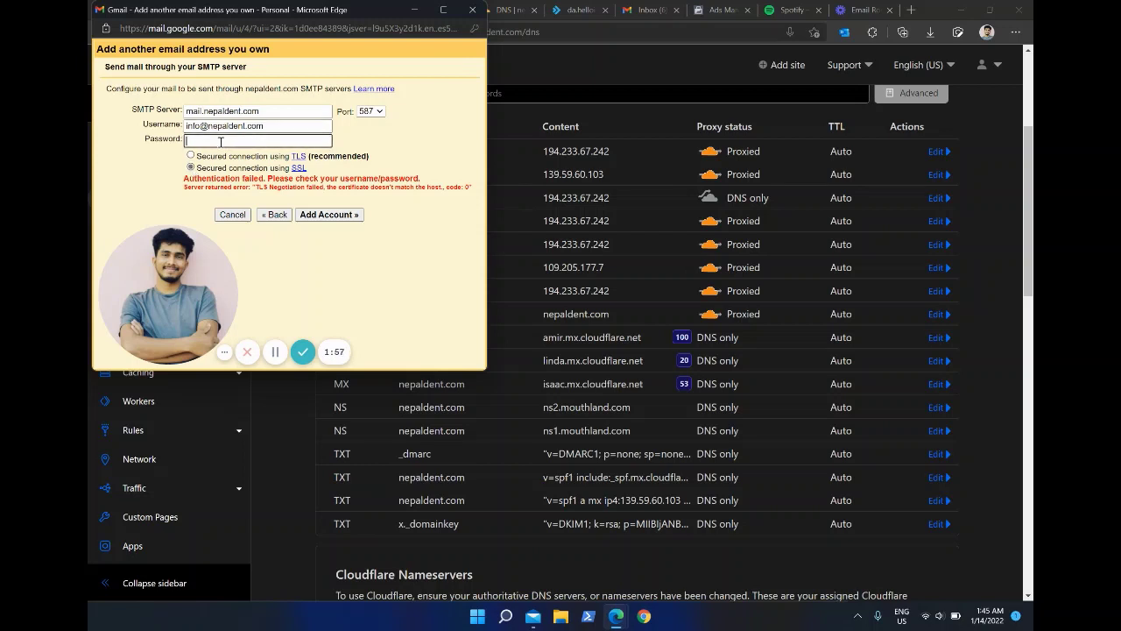
# Step: Retry with SSL security and select the TLS certificate-mismatch error text
pyautogui.click(220, 141)
pyautogui.write('•••••')
pyautogui.click(330, 214)
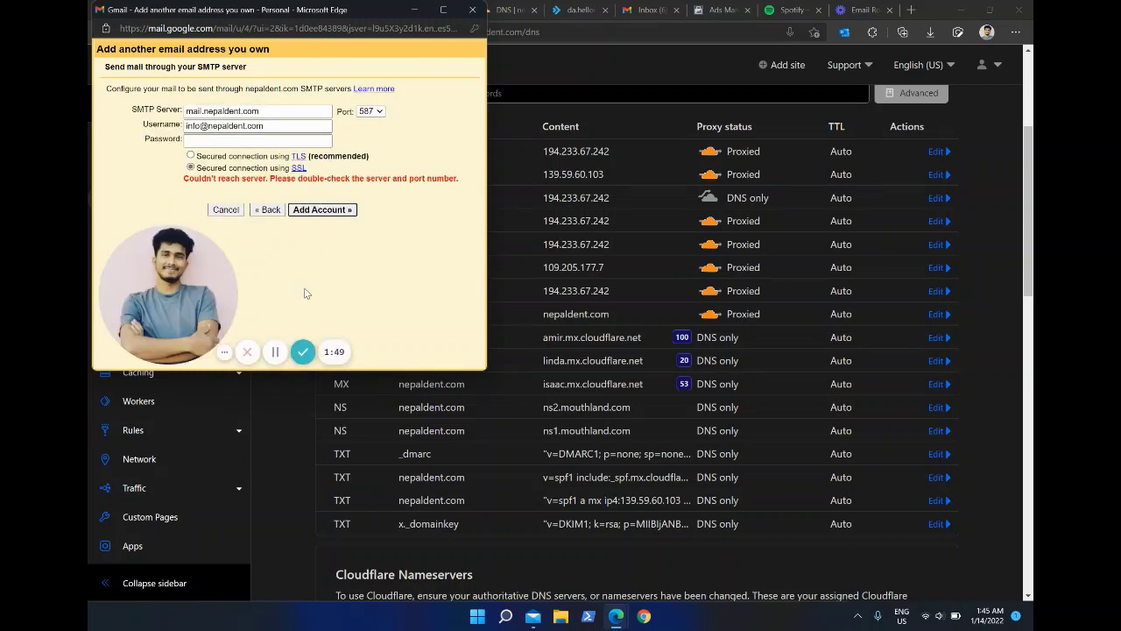
pyautogui.click(274, 353)
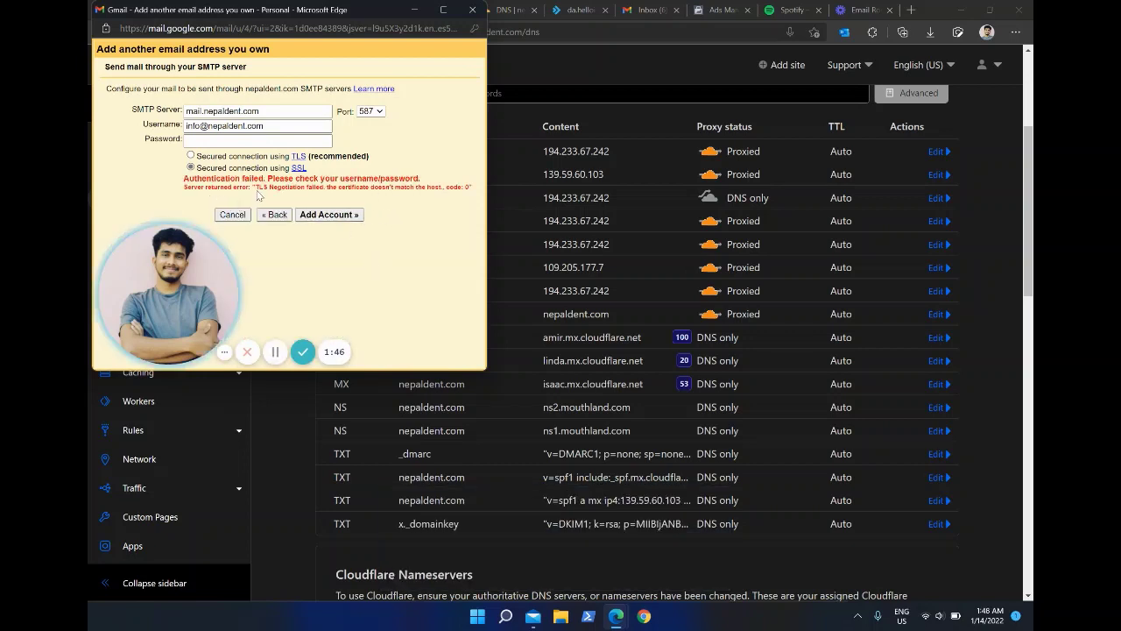
pyautogui.moveTo(254, 187); pyautogui.dragTo(471, 194)
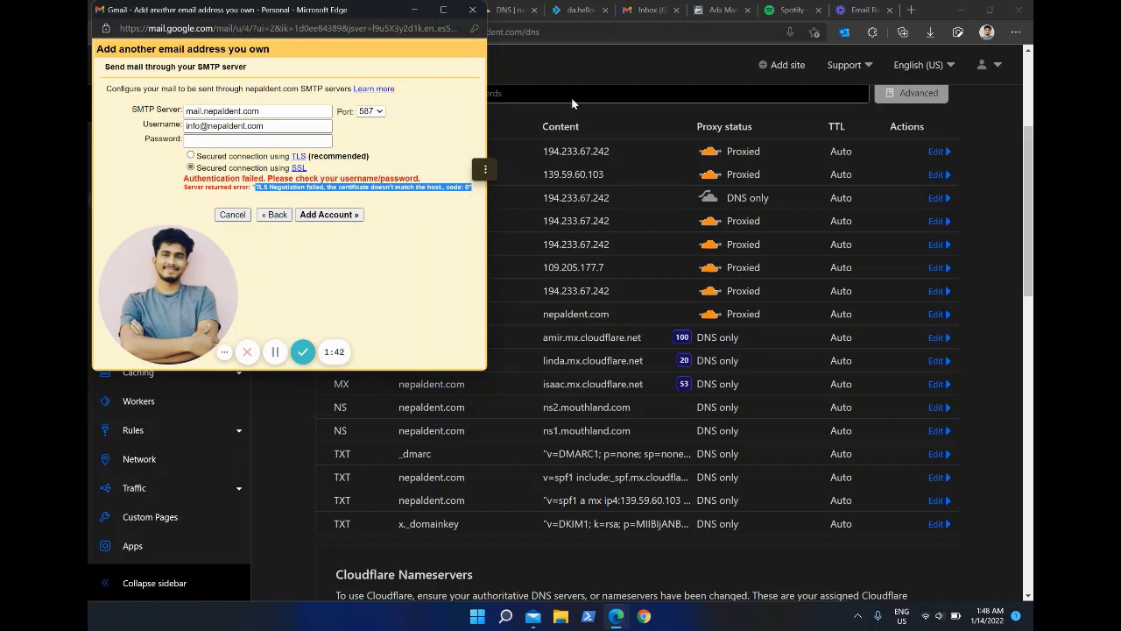
pyautogui.click(581, 70)
pyautogui.click(162, 146)
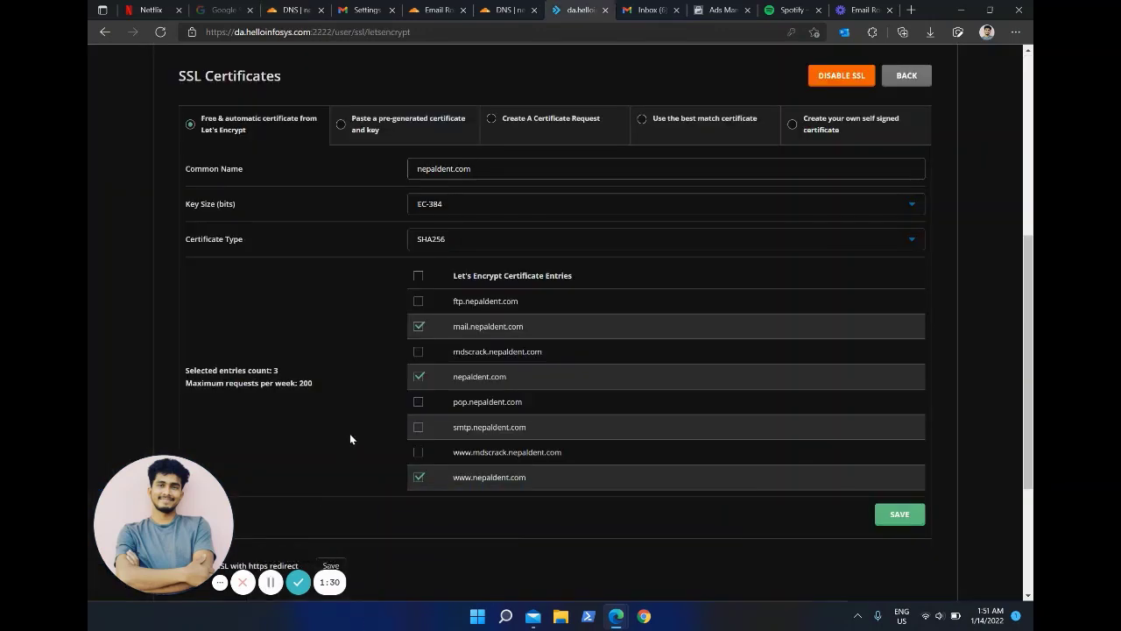
pyautogui.scroll(1, 397, 320)
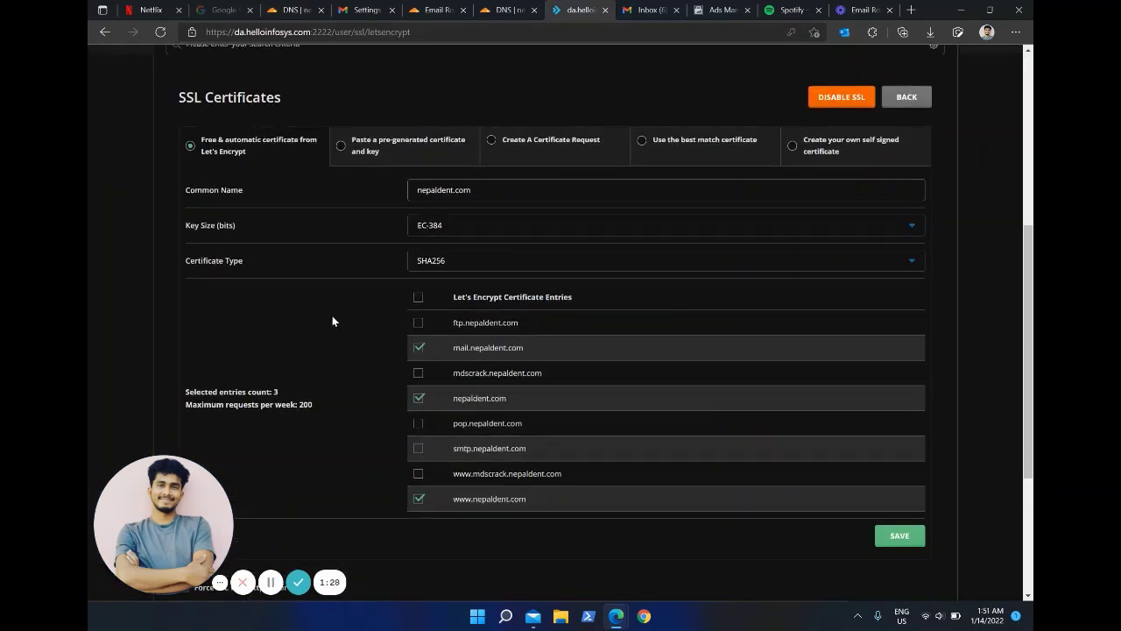
pyautogui.scroll(-2, 276, 192)
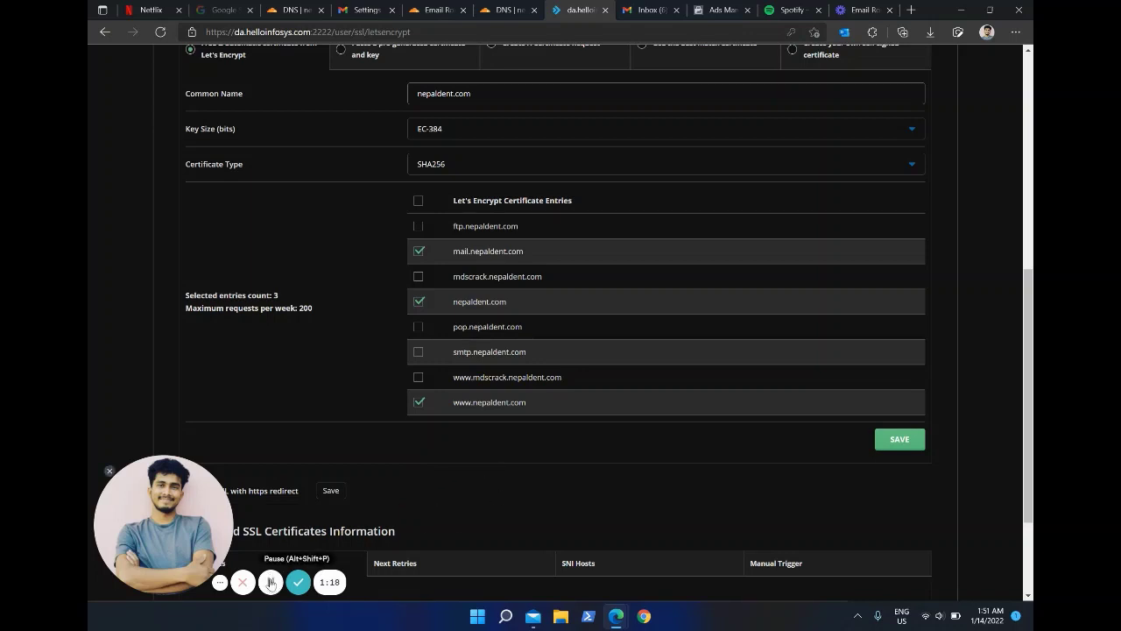
pyautogui.scroll(2, 497, 438)
pyautogui.scroll(-1, 797, 477)
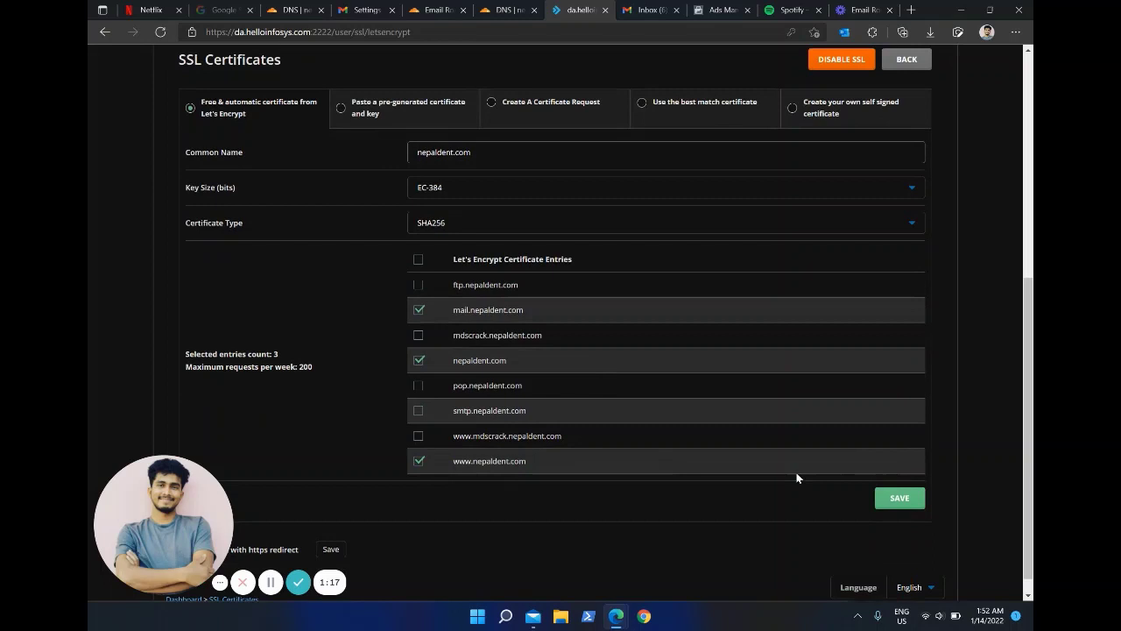
pyautogui.click(906, 497)
pyautogui.click(399, 123)
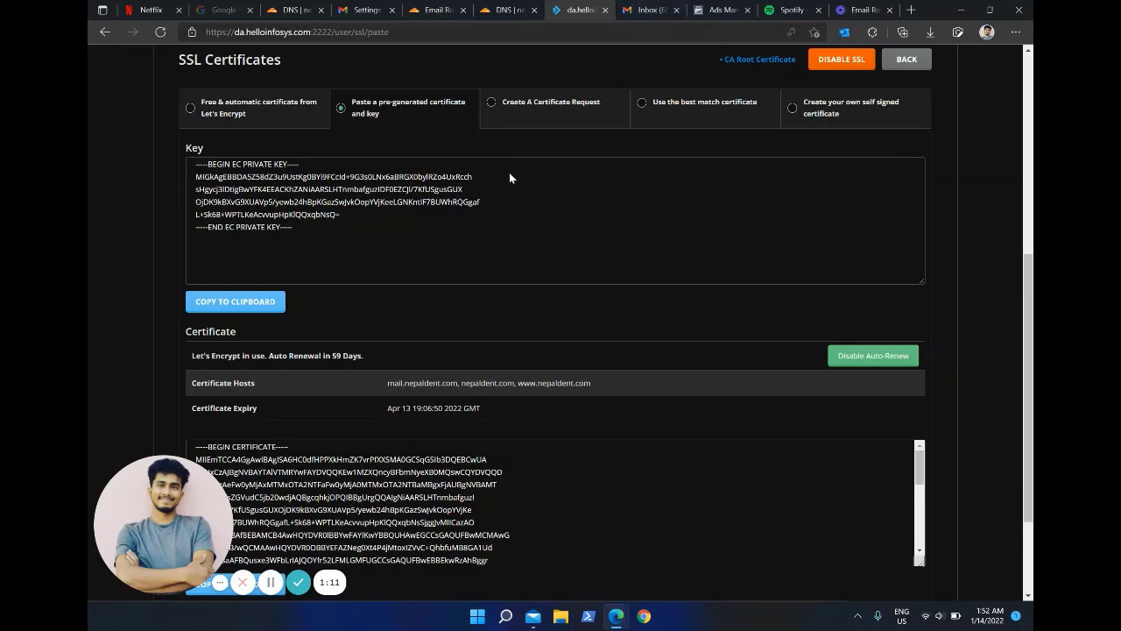
# Step: Cycle through the Cloudflare DNS and Email Routing tabs back to Gmail
pyautogui.scroll(4, 510, 175)
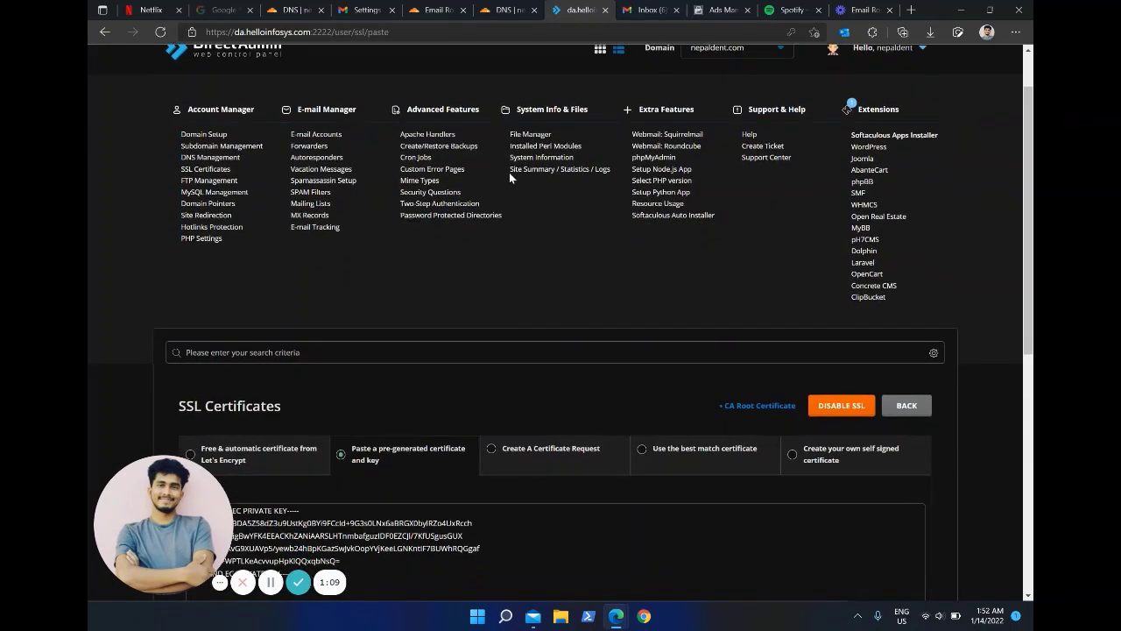
pyautogui.hotkey('ctrl', 'shift', 'Tab')
pyautogui.scroll(-1, 563, 412)
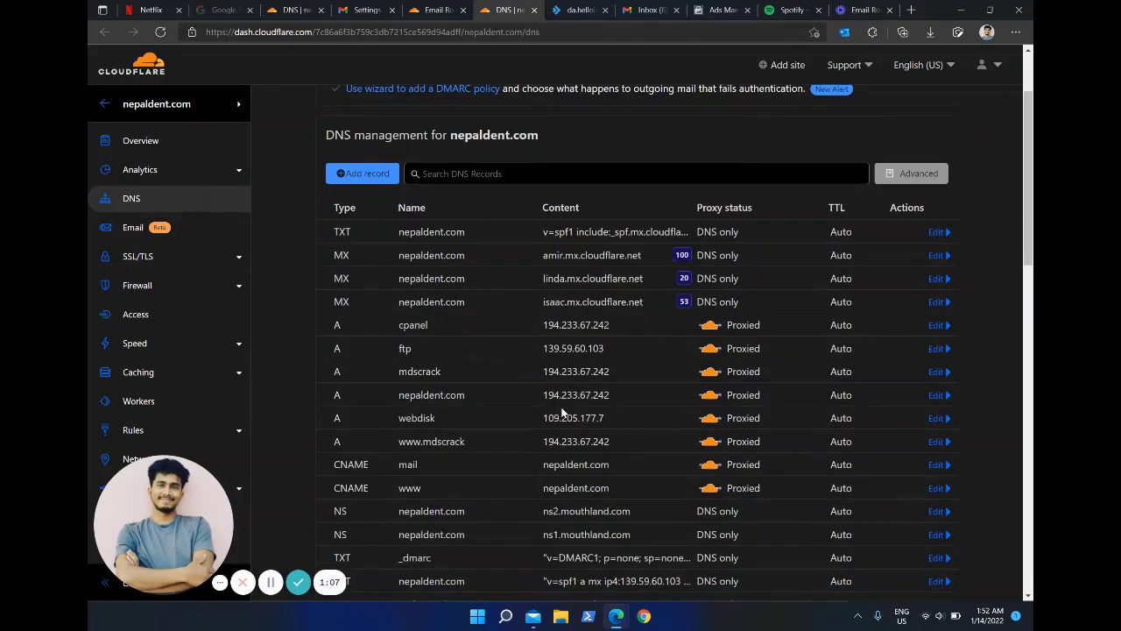
pyautogui.hotkey('ctrl', 'shift', 'Tab')
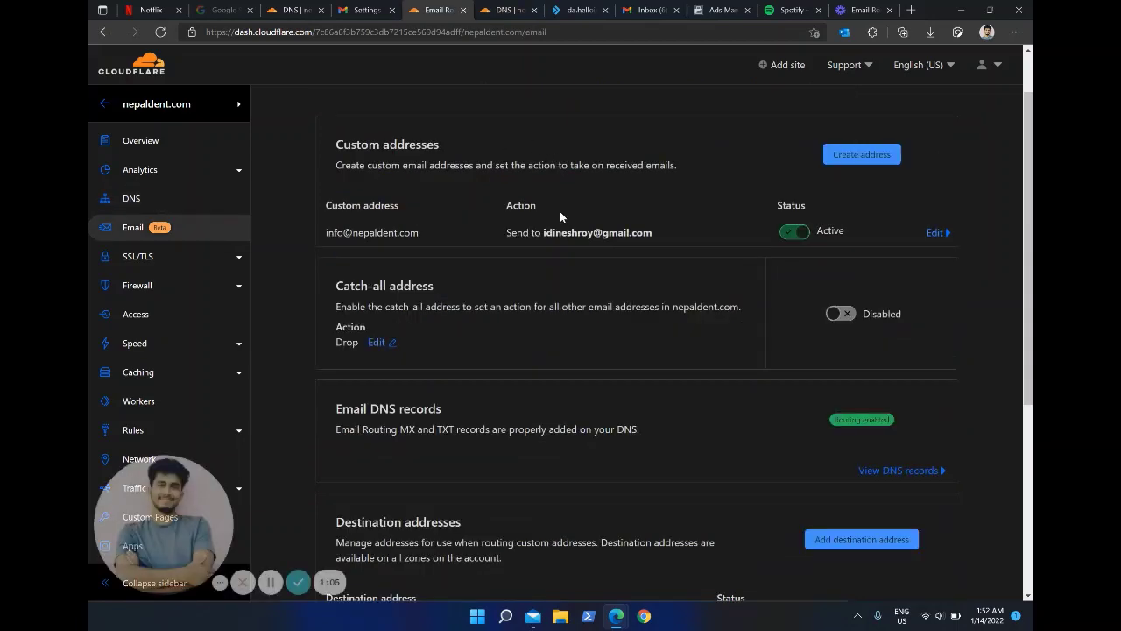
pyautogui.hotkey('ctrl', 'shift', 'Tab')
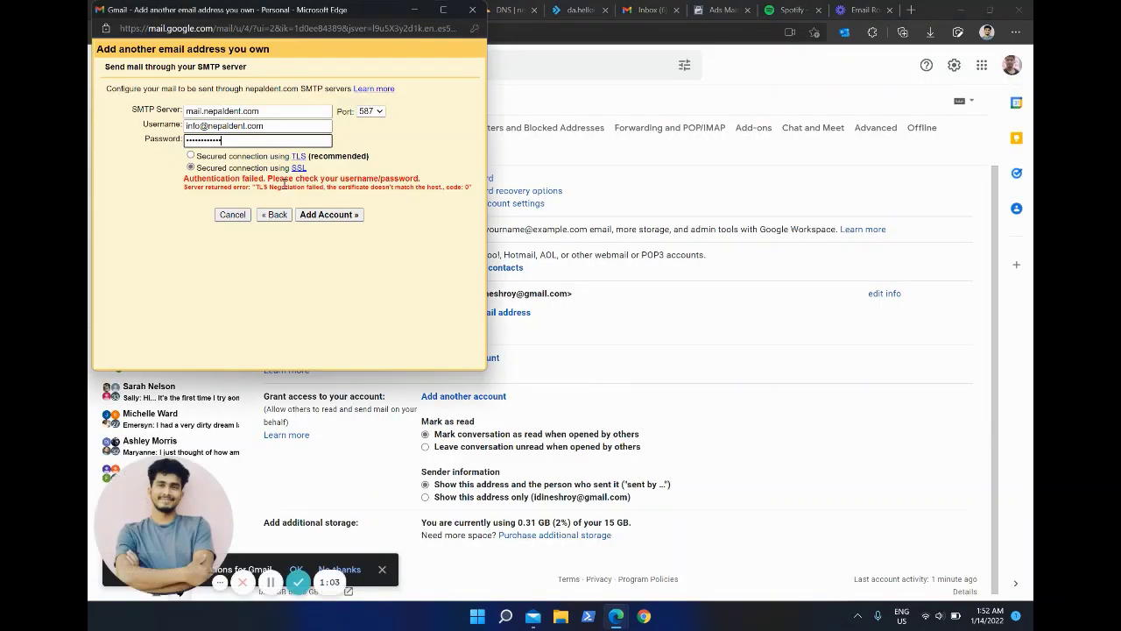
# Step: Resubmit the SMTP password, adding the nepaldent.com address via mail.nepaldent.com port 587 with TLS
pyautogui.click(316, 214)
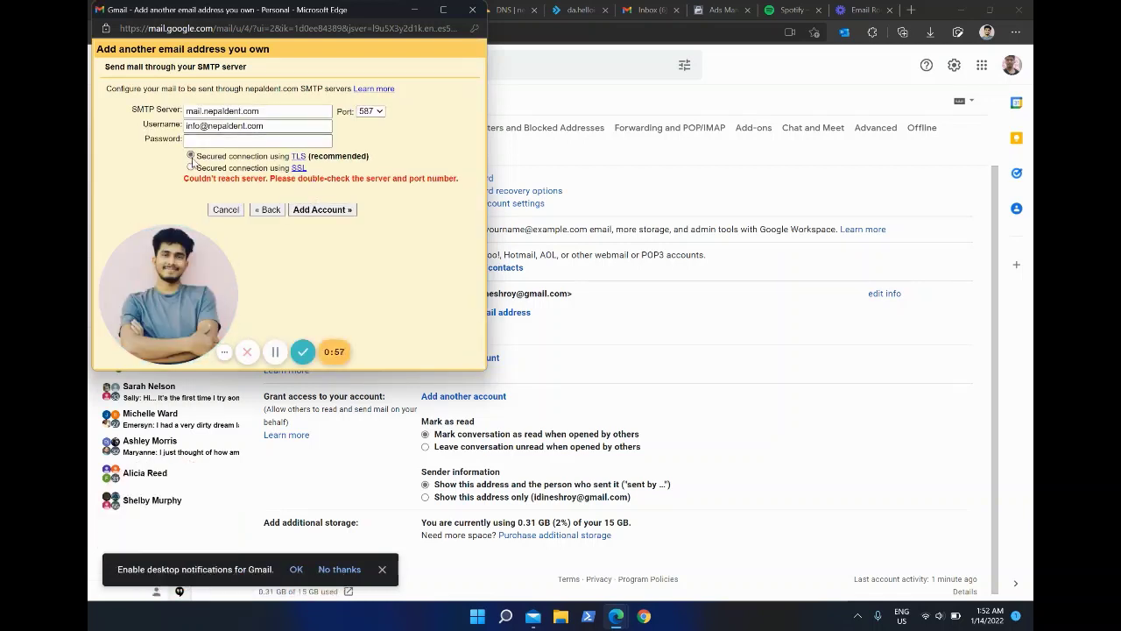
pyautogui.click(220, 140)
pyautogui.write('•••')
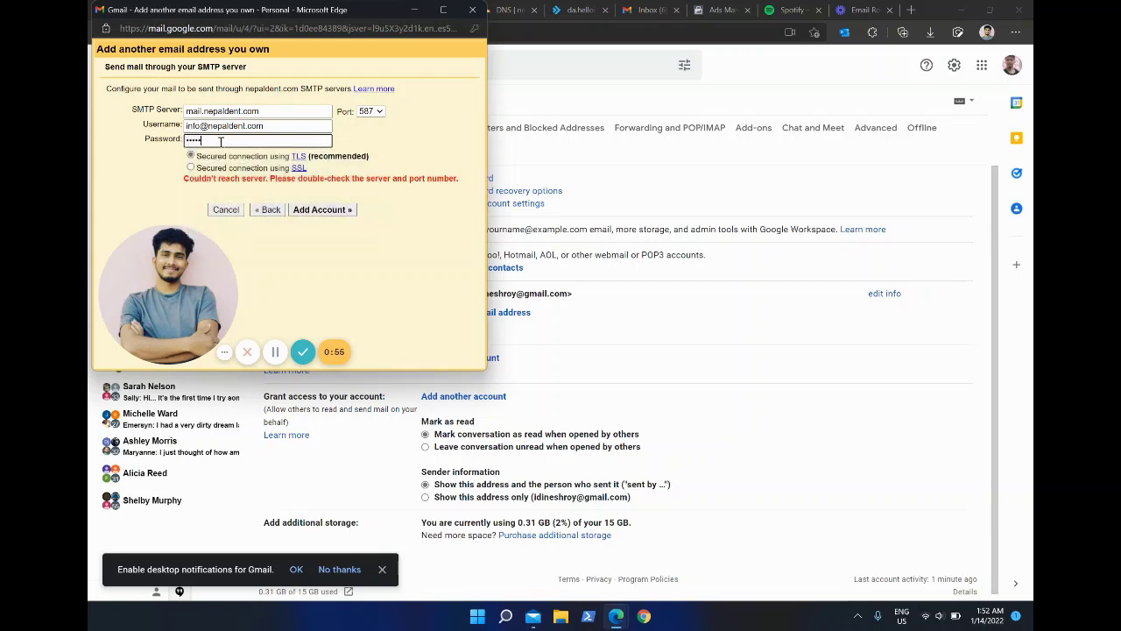
pyautogui.write('•••')
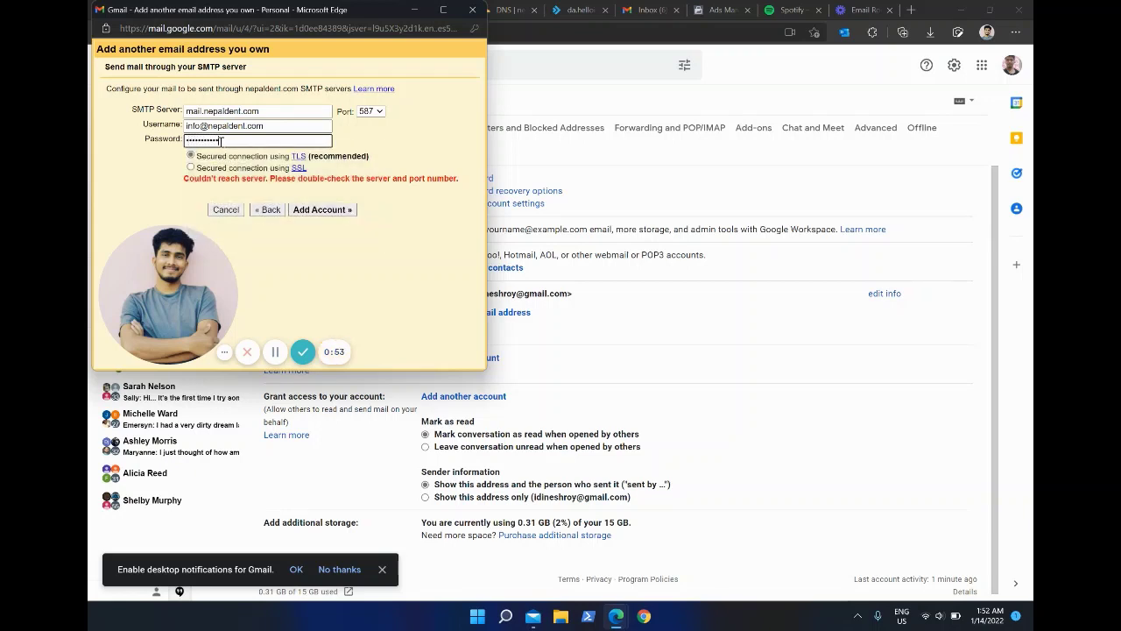
pyautogui.write('•••••')
pyautogui.click(315, 210)
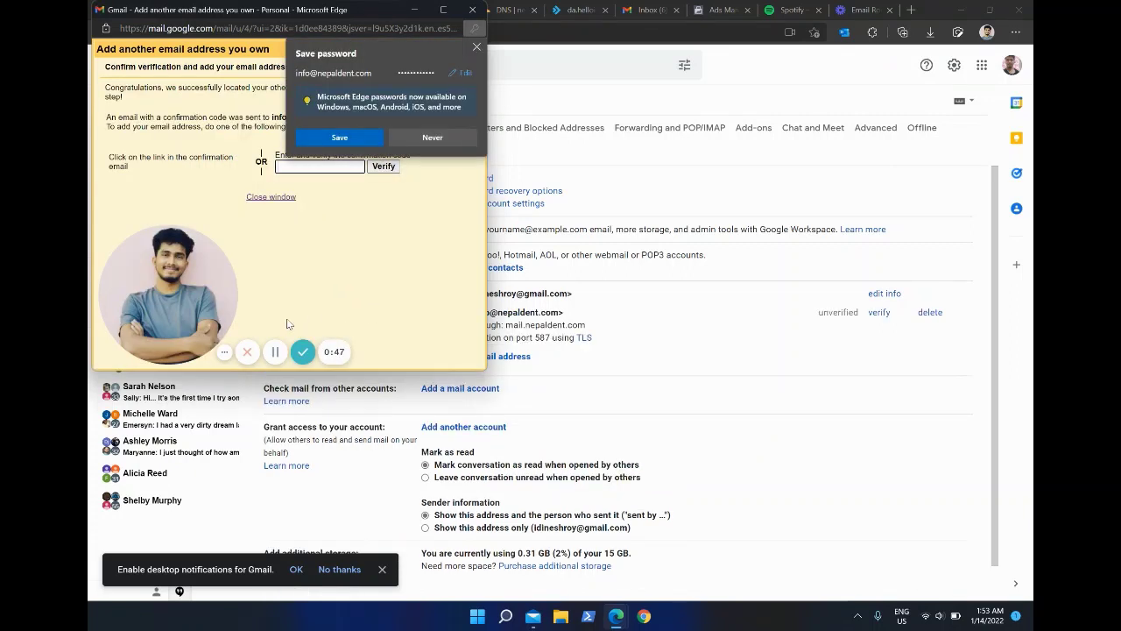
pyautogui.click(477, 47)
pyautogui.click(336, 167)
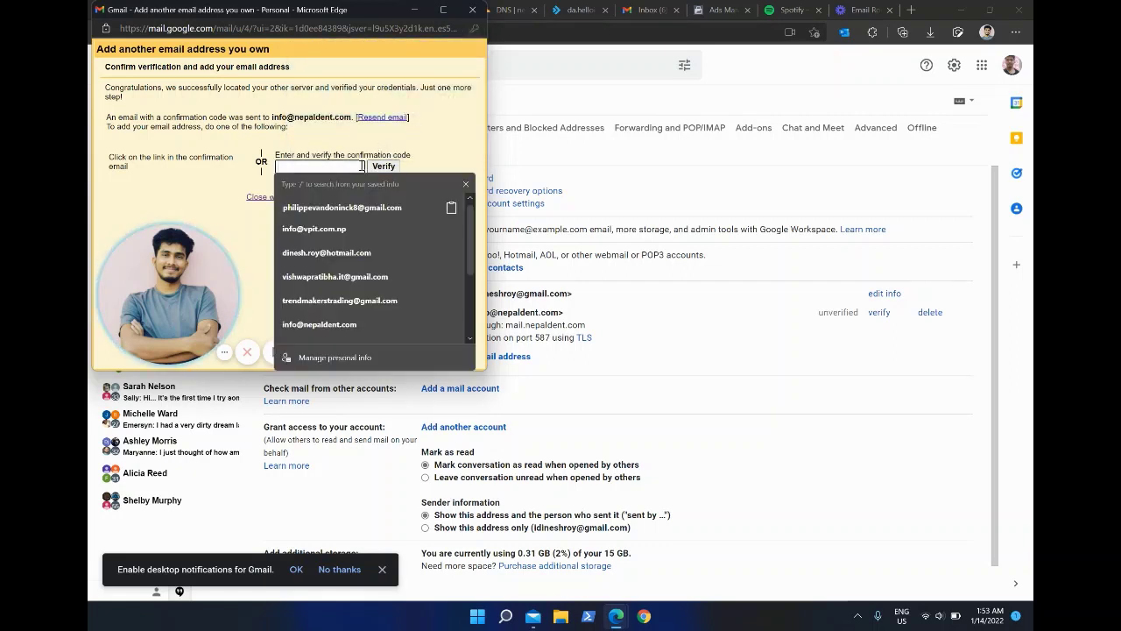
# Step: Copy the code from the Gmail Confirmation email and paste it into the add-address window to verify
pyautogui.click(563, 98)
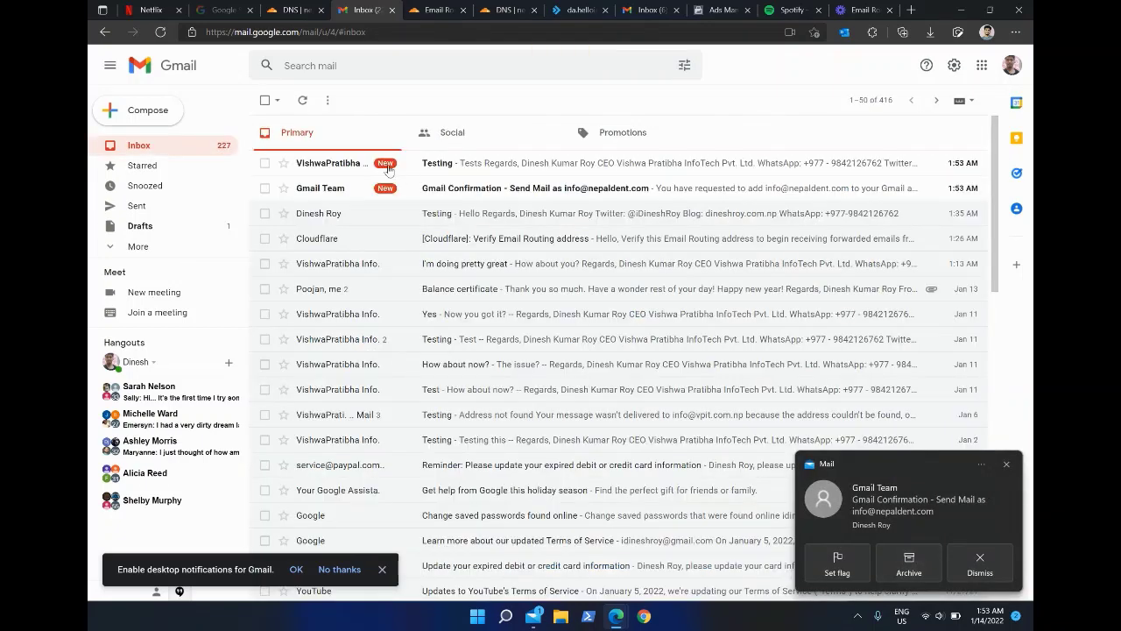
pyautogui.click(528, 190)
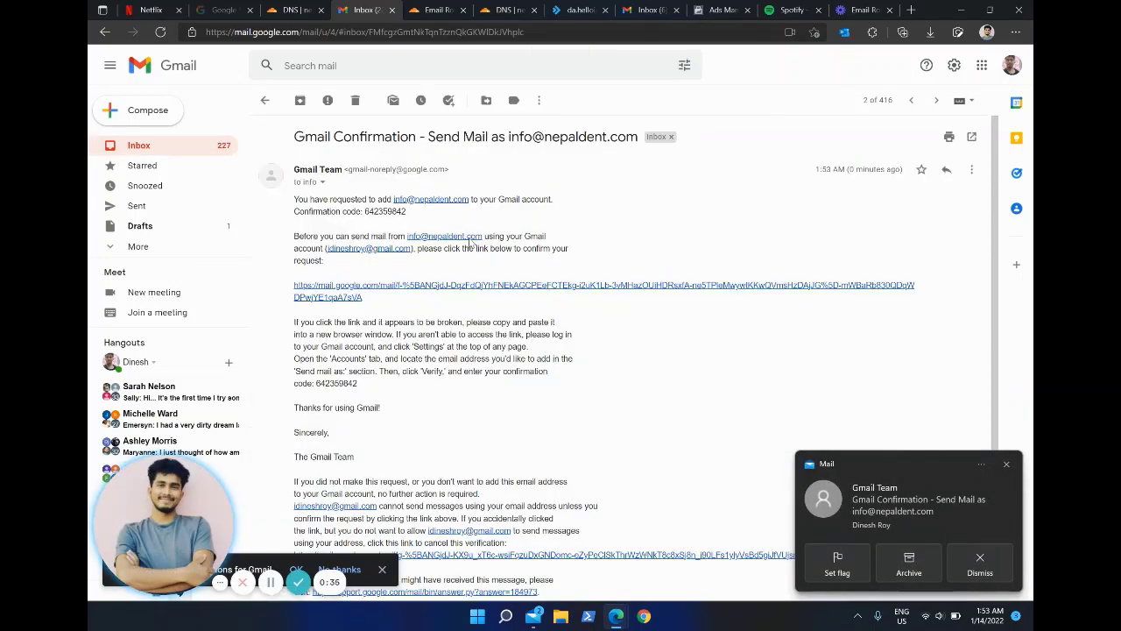
pyautogui.doubleClick(394, 211)
pyautogui.hotkey('ctrl', 'c')
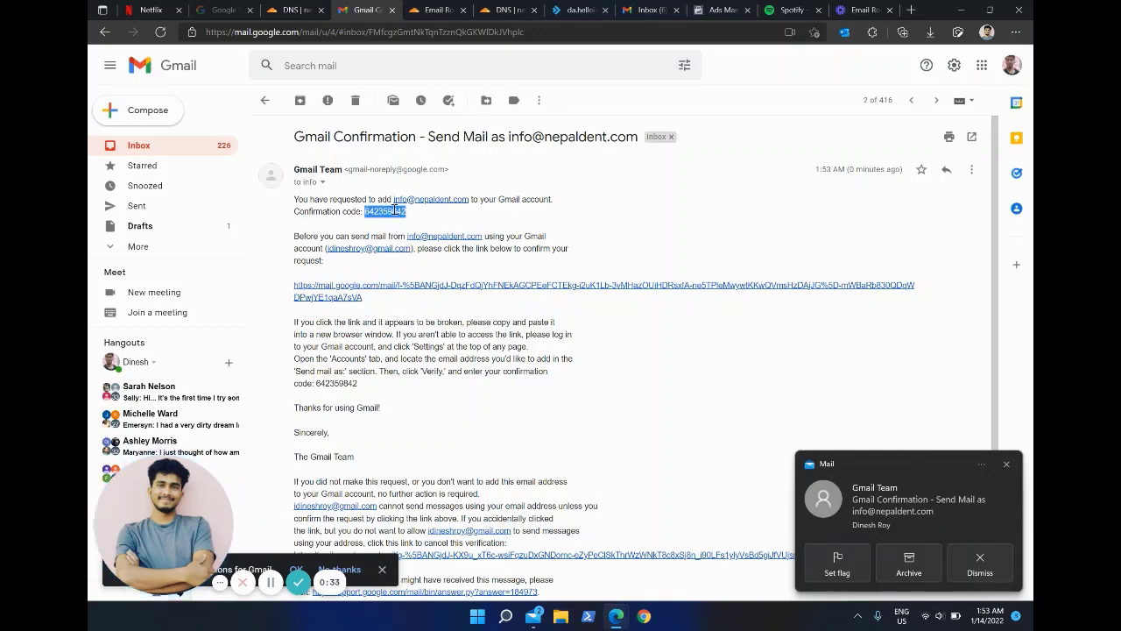
pyautogui.scroll(-2, 394, 211)
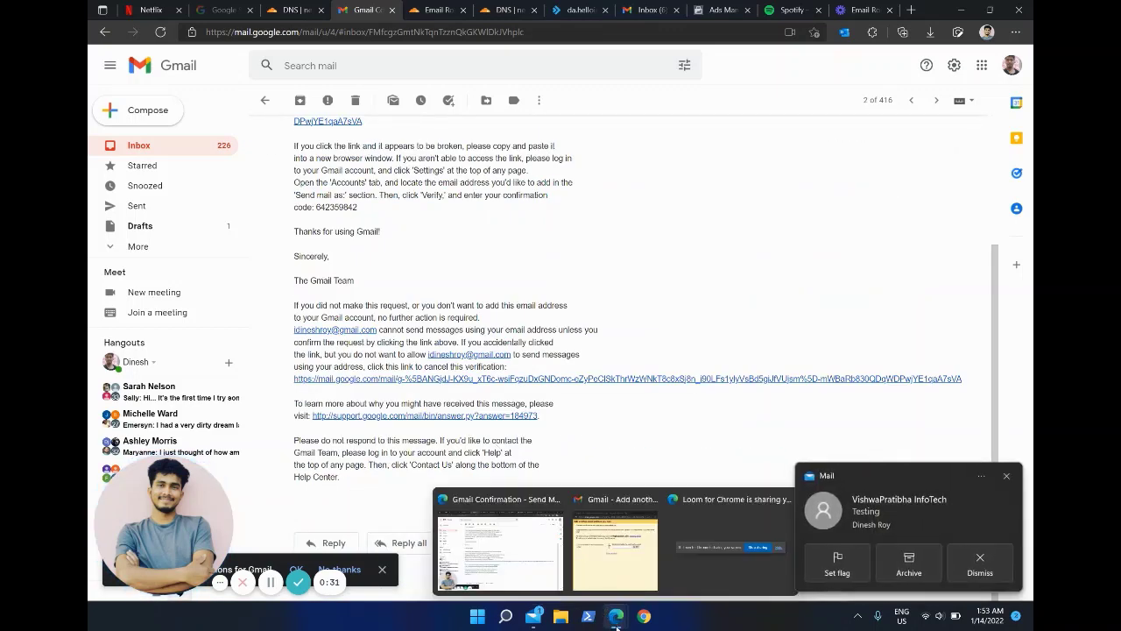
pyautogui.moveTo(620, 605)
pyautogui.click(615, 548)
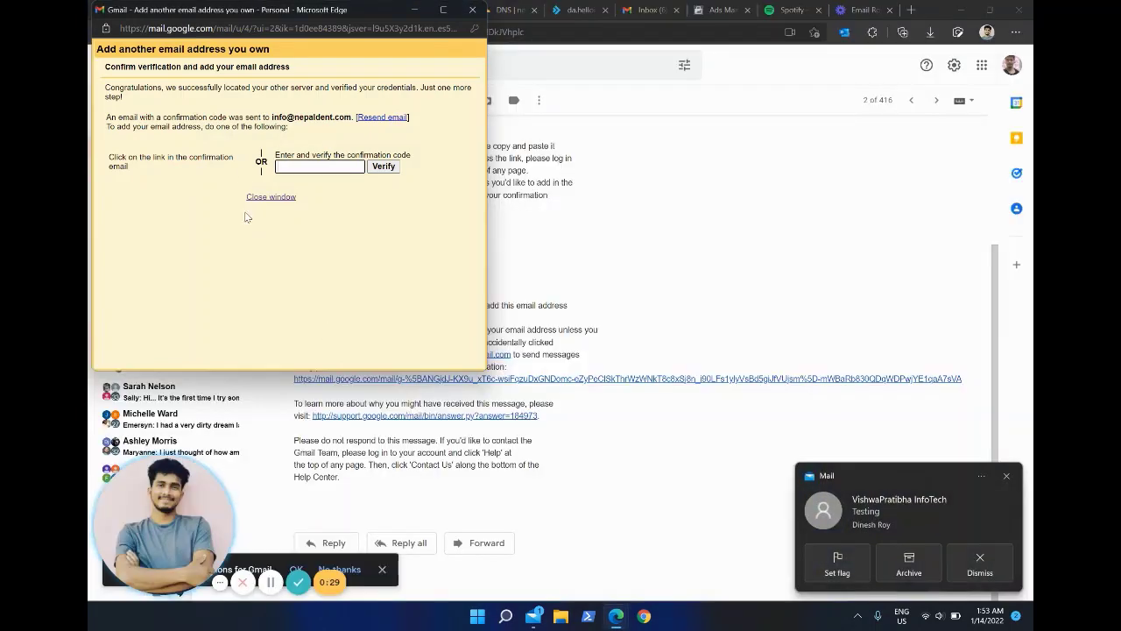
pyautogui.hotkey('ctrl', 'v')
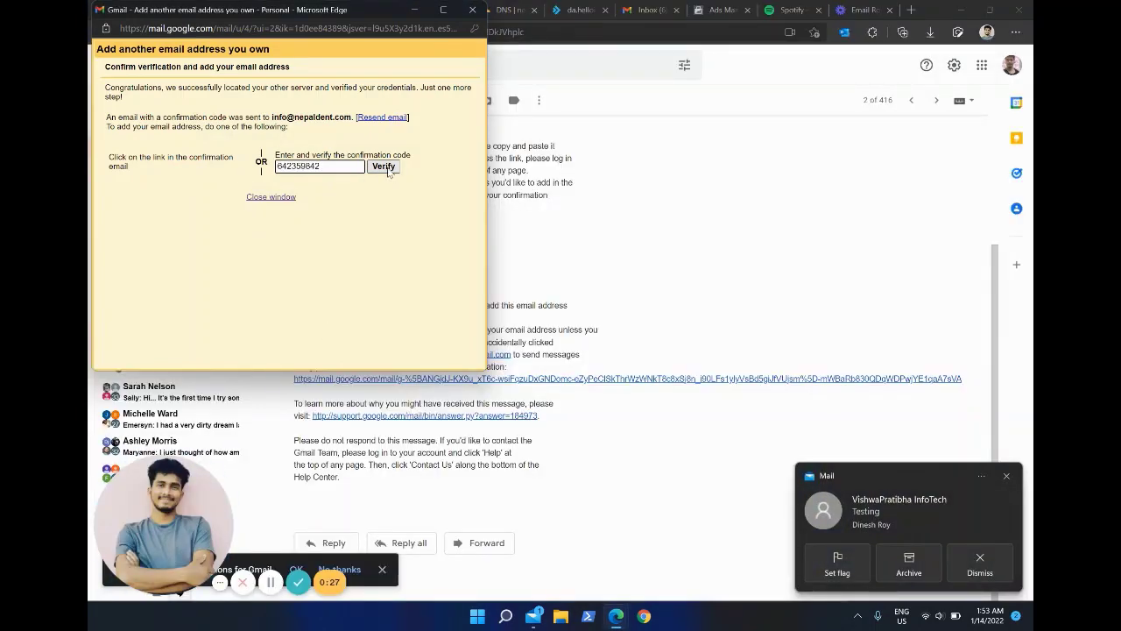
pyautogui.press('Return')
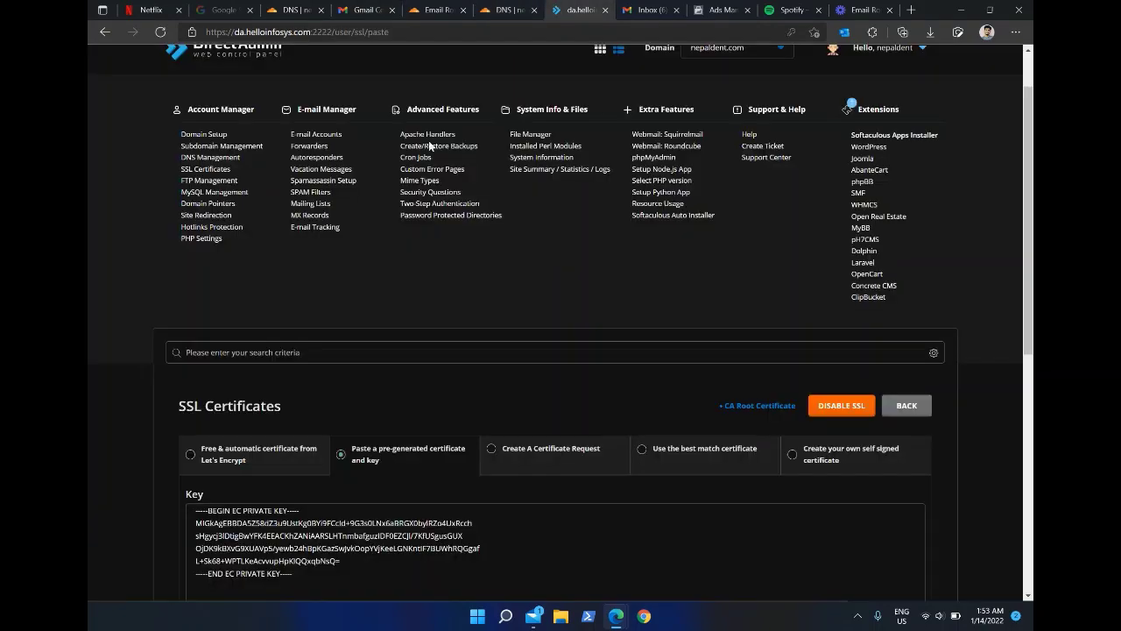
# Step: Check DirectAdmin's Let's Encrypt option with mail, root and www hosts, then open Cloudflare's DNS records
pyautogui.click(575, 9)
pyautogui.scroll(-2, 307, 398)
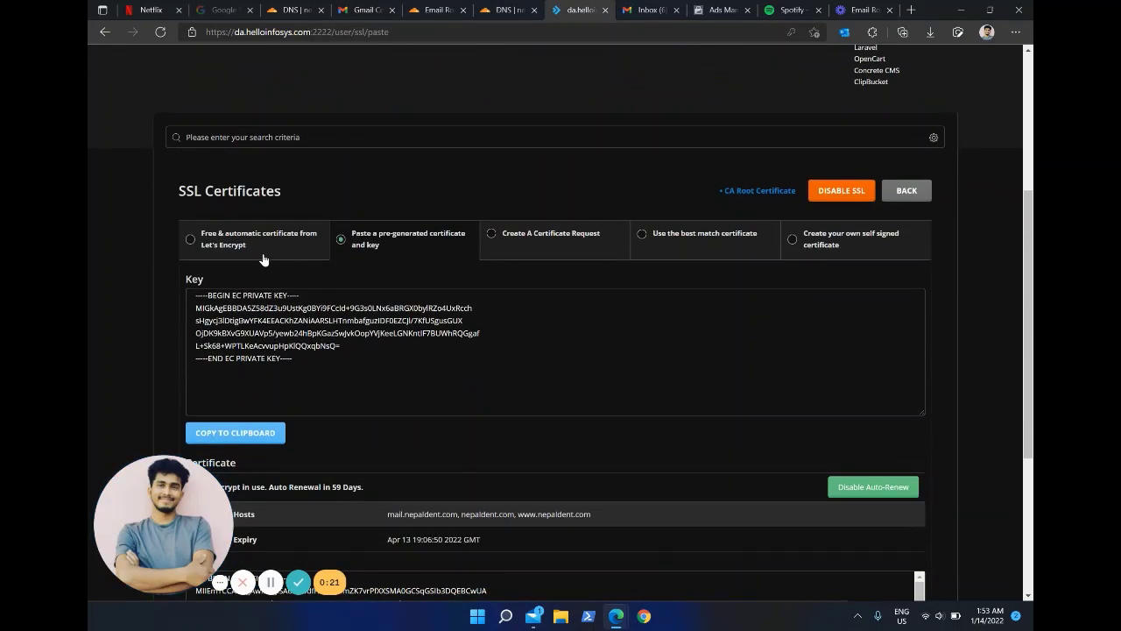
pyautogui.click(265, 254)
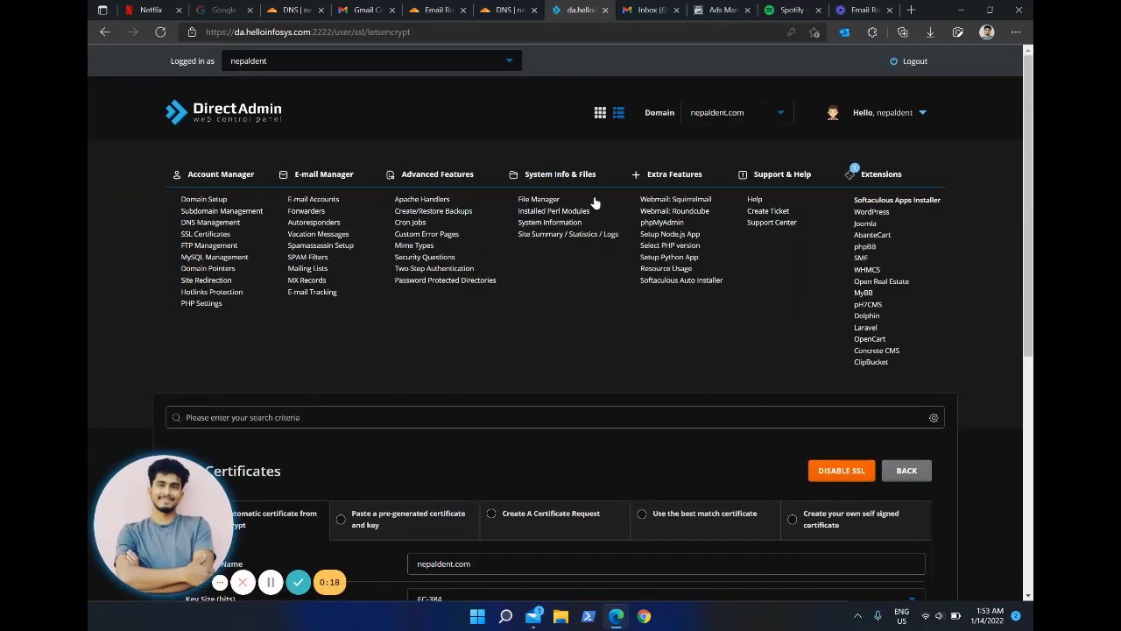
pyautogui.click(508, 9)
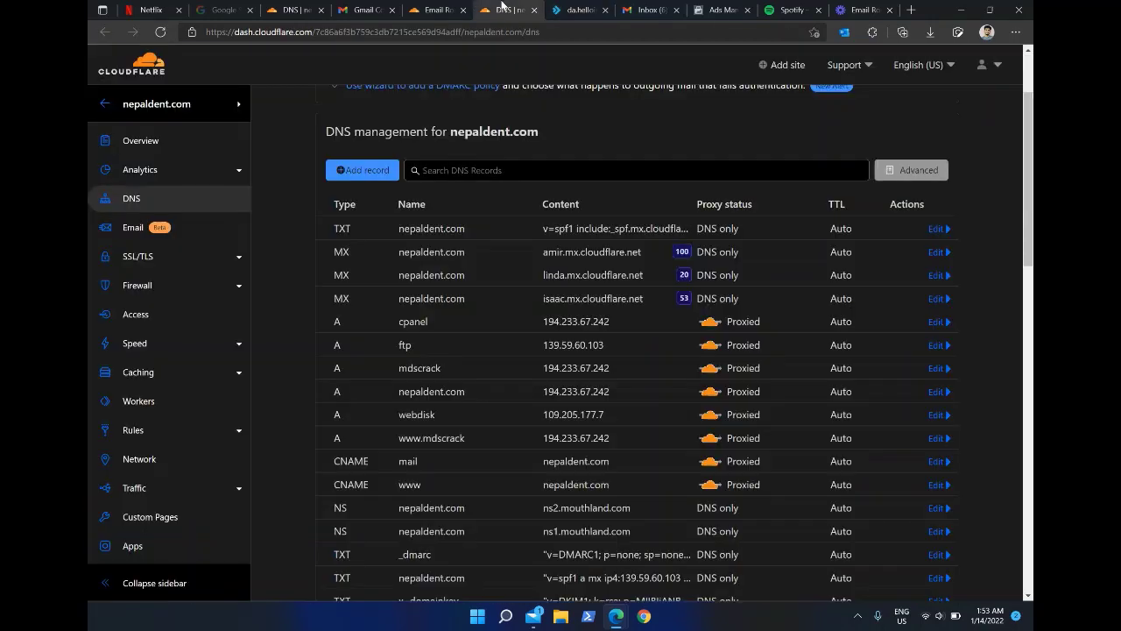
pyautogui.click(433, 9)
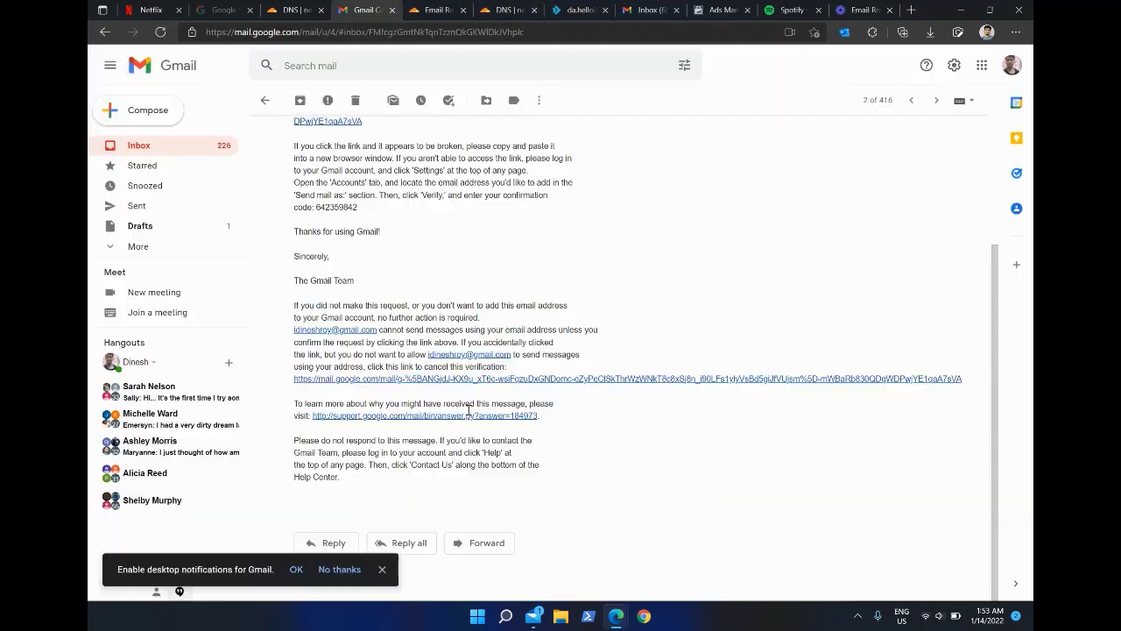
# Step: Open the newest Testing email and start a reply, then abandon it and return to the inbox
pyautogui.click(366, 10)
pyautogui.scroll(3, 427, 315)
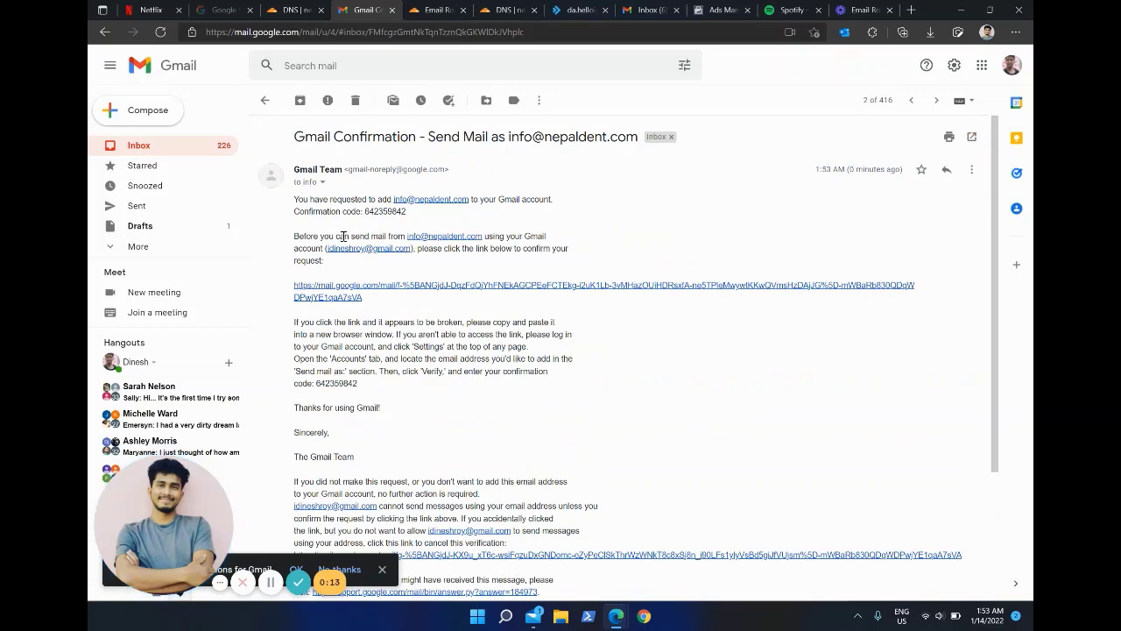
pyautogui.click(264, 102)
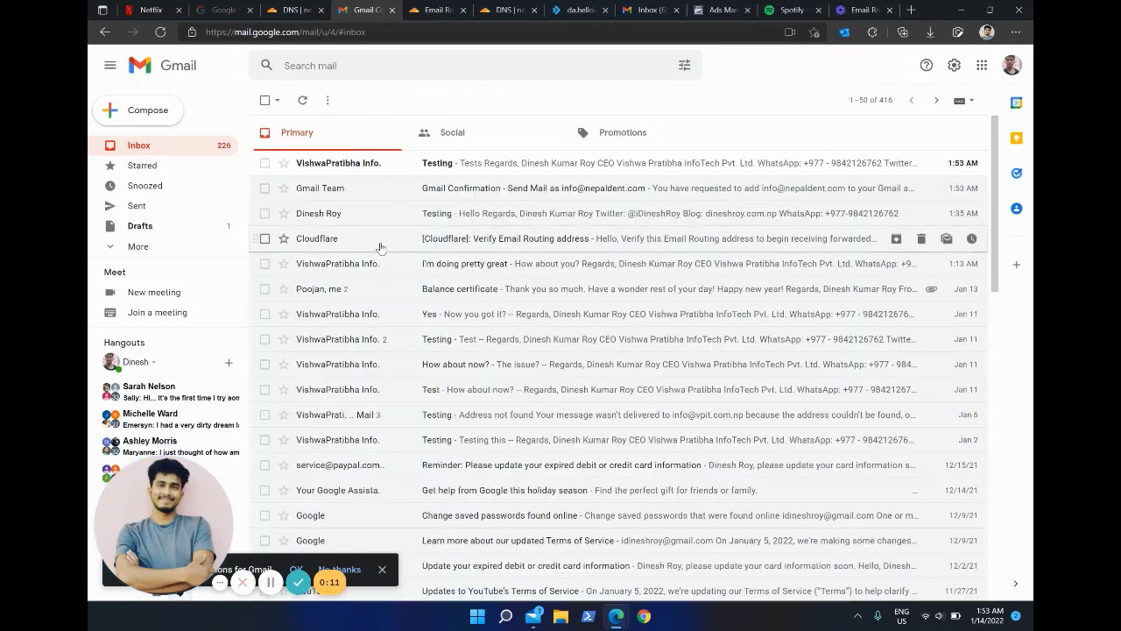
pyautogui.click(434, 163)
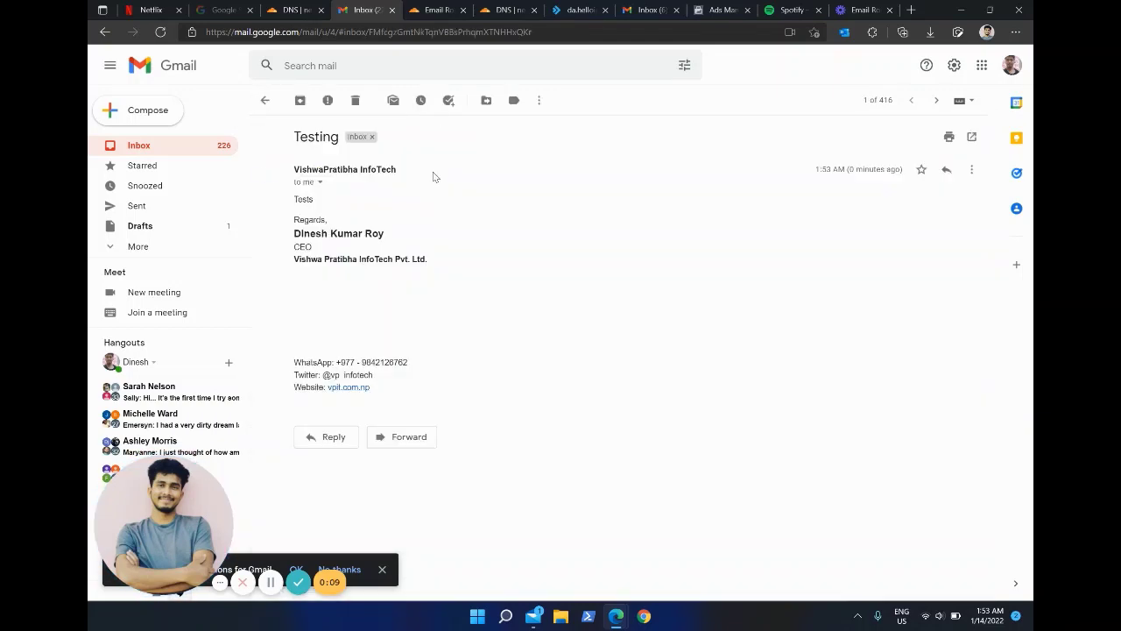
pyautogui.click(326, 436)
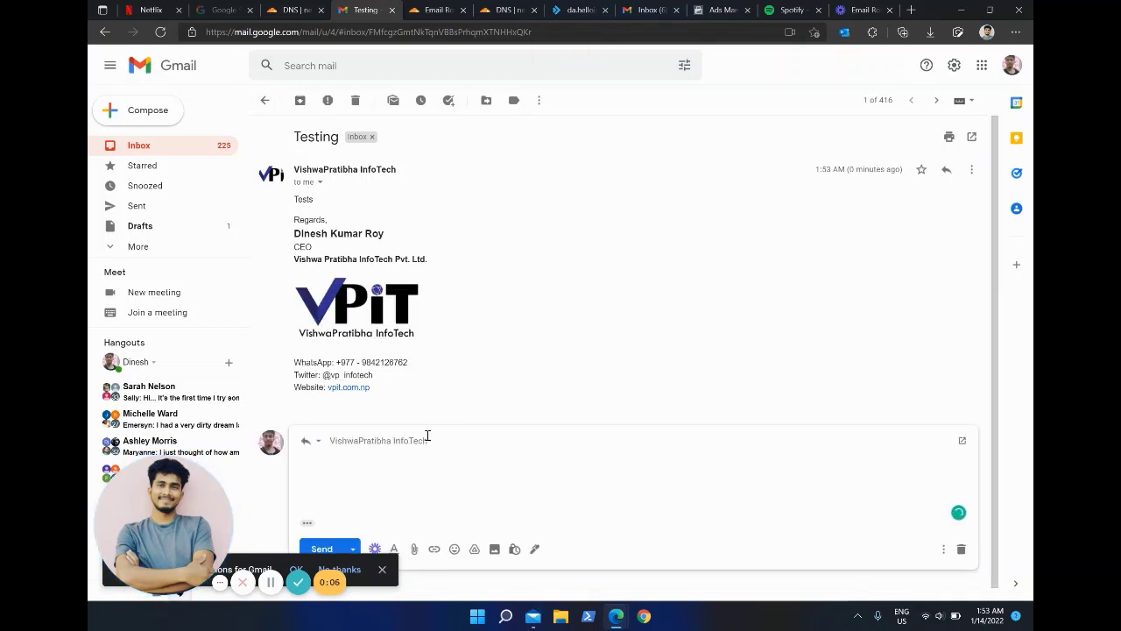
pyautogui.click(448, 440)
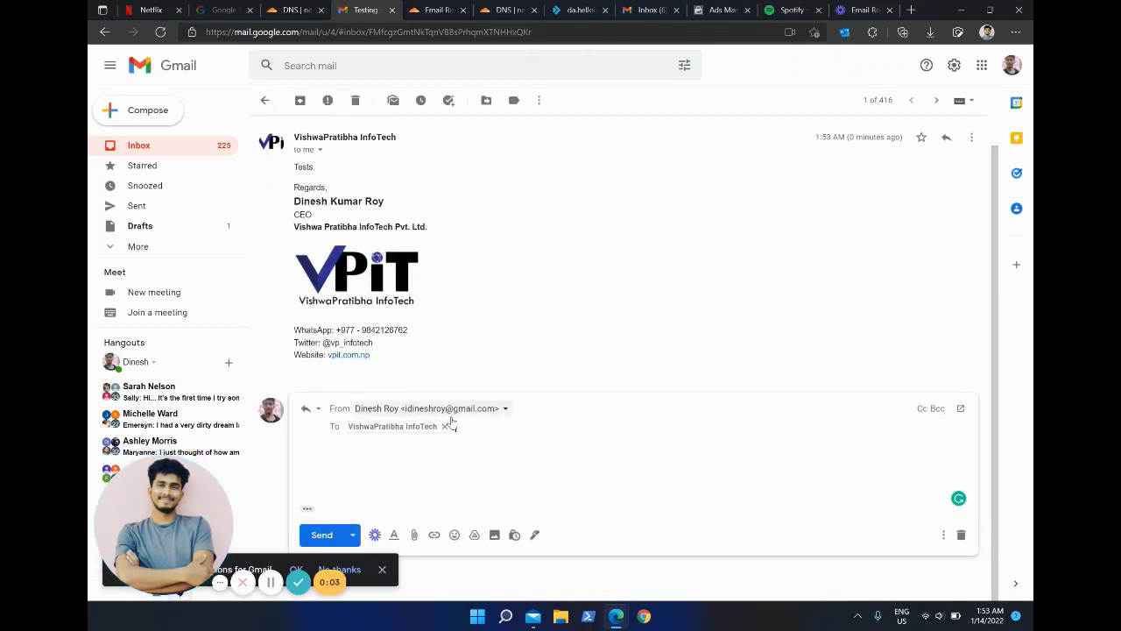
pyautogui.click(445, 427)
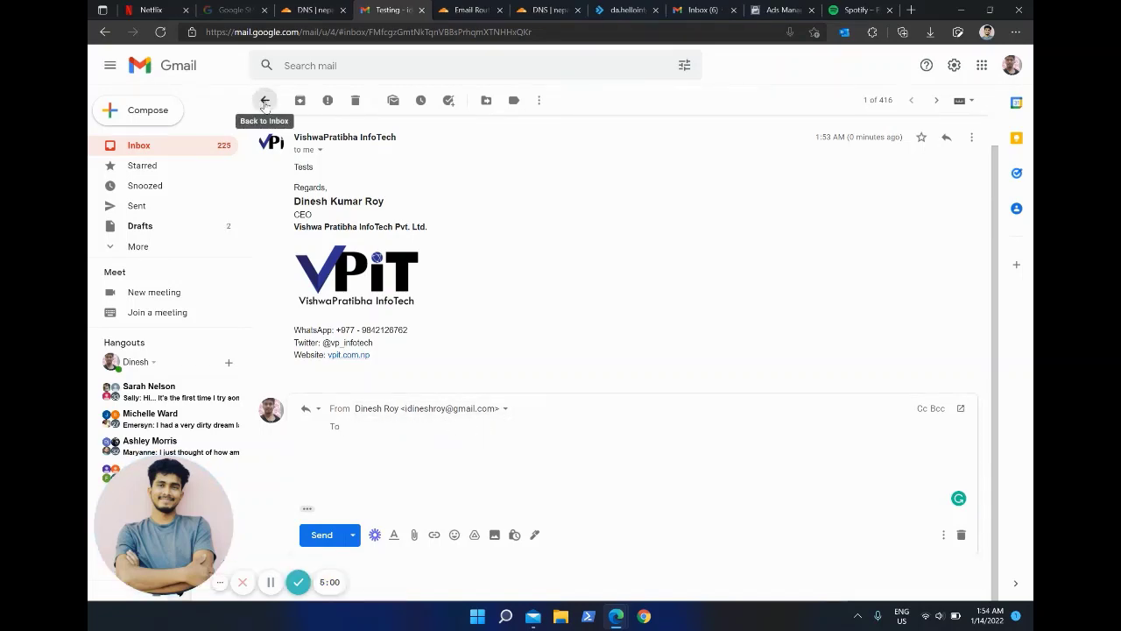
pyautogui.click(265, 101)
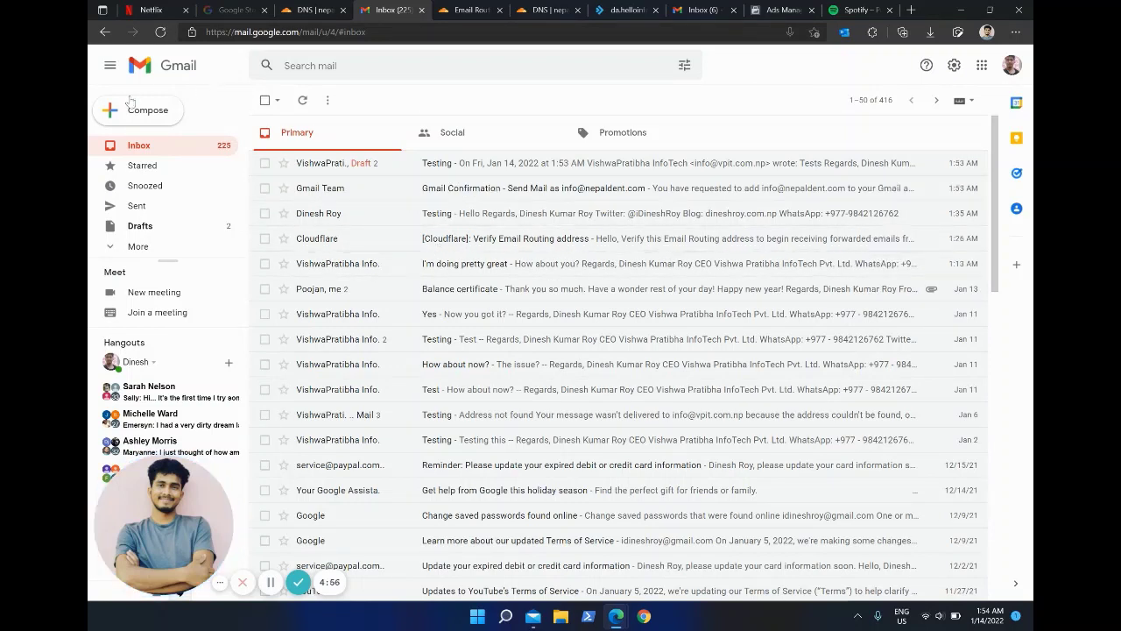
# Step: Compose a 'Hello' message from the nepaldent.com address to the Gmail account, then discard it
pyautogui.click(137, 111)
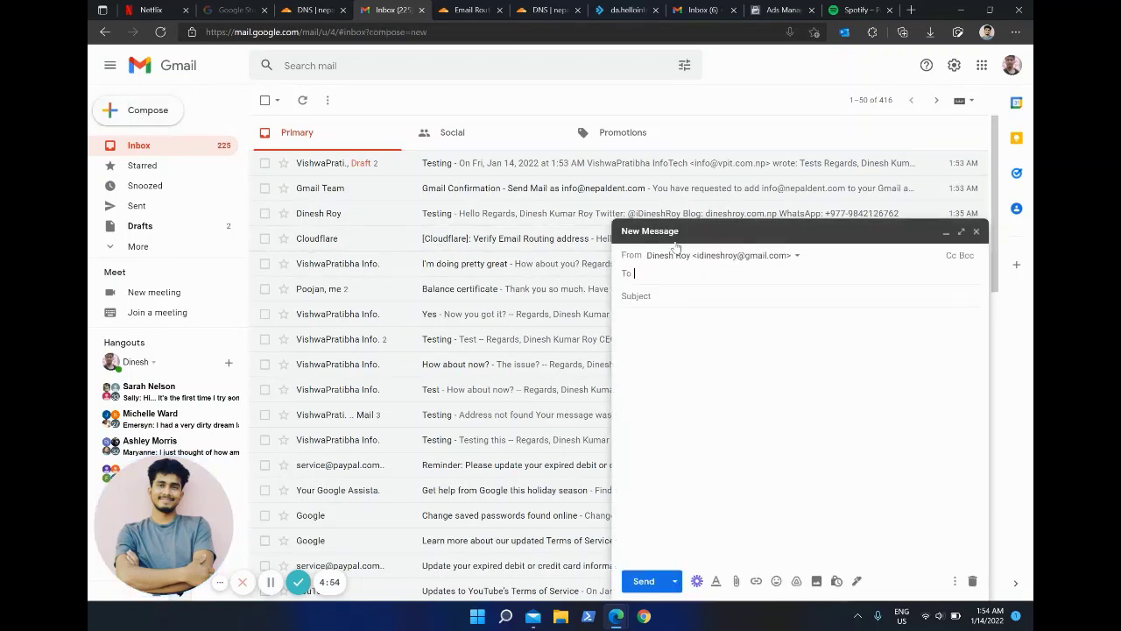
pyautogui.click(779, 257)
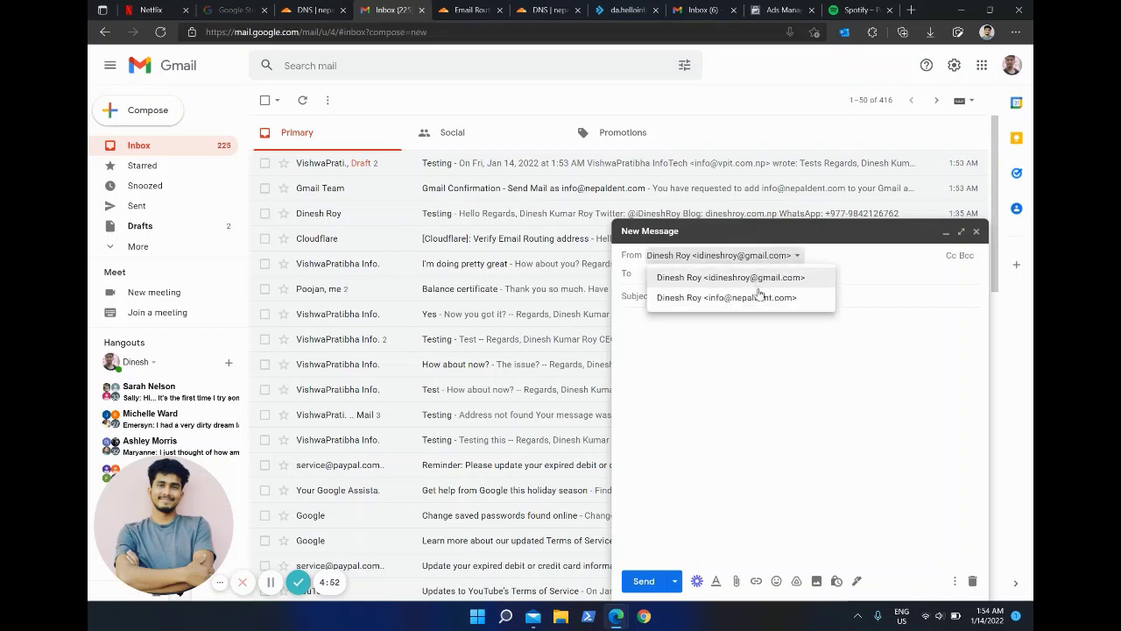
pyautogui.click(759, 297)
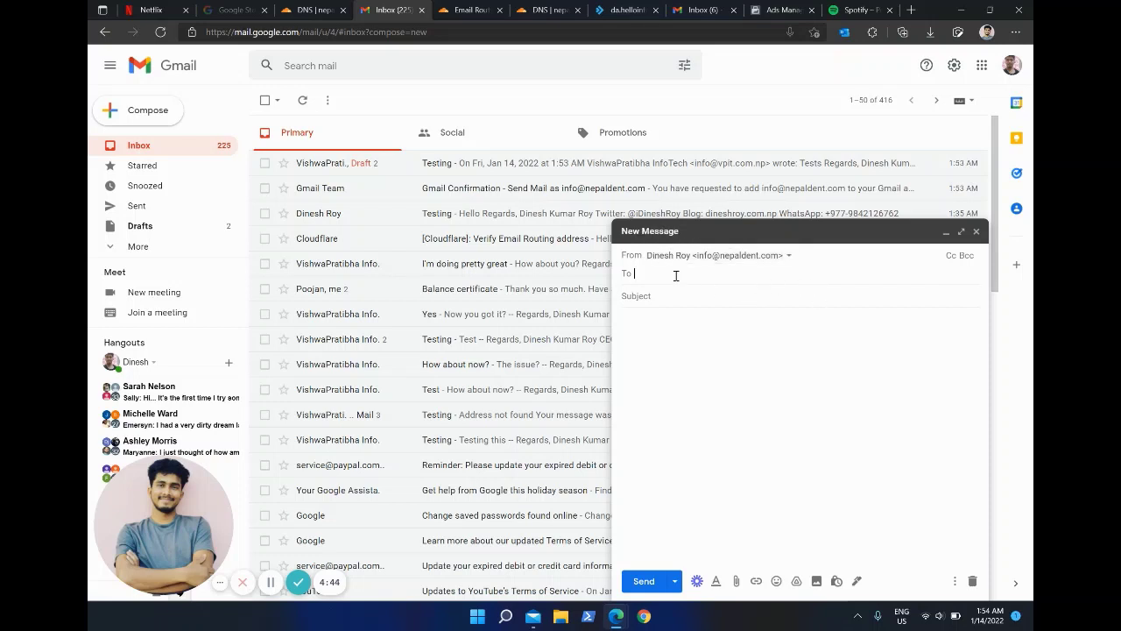
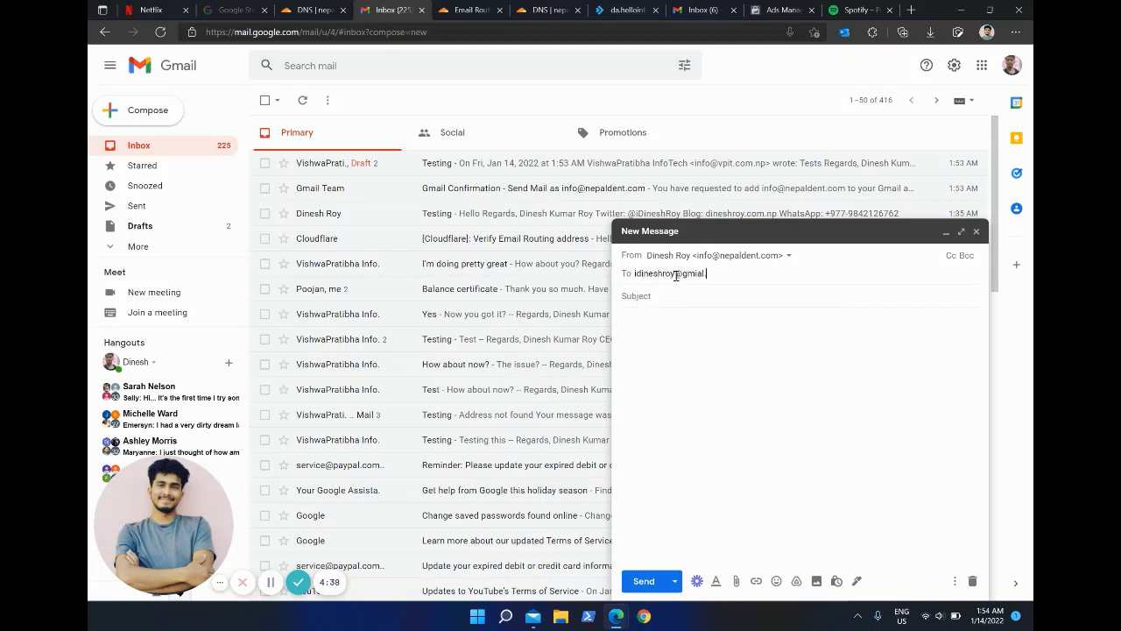
pyautogui.press('Return')
pyautogui.press('Tab')
pyautogui.write('H')
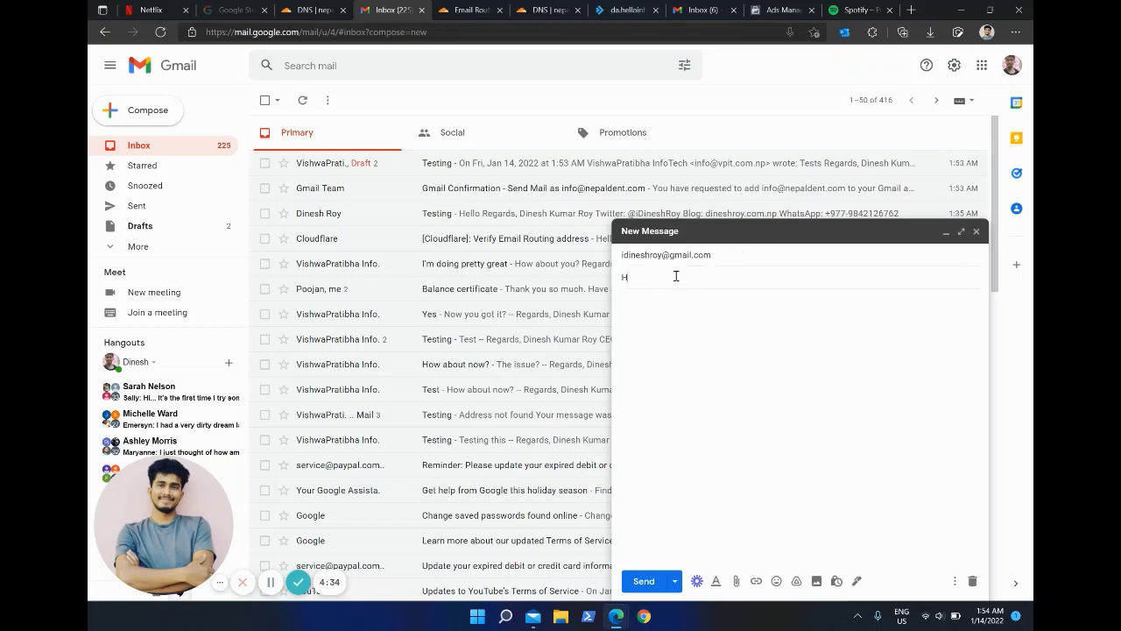
pyautogui.press('Tab')
pyautogui.hotkey('ctrl', 'Return')
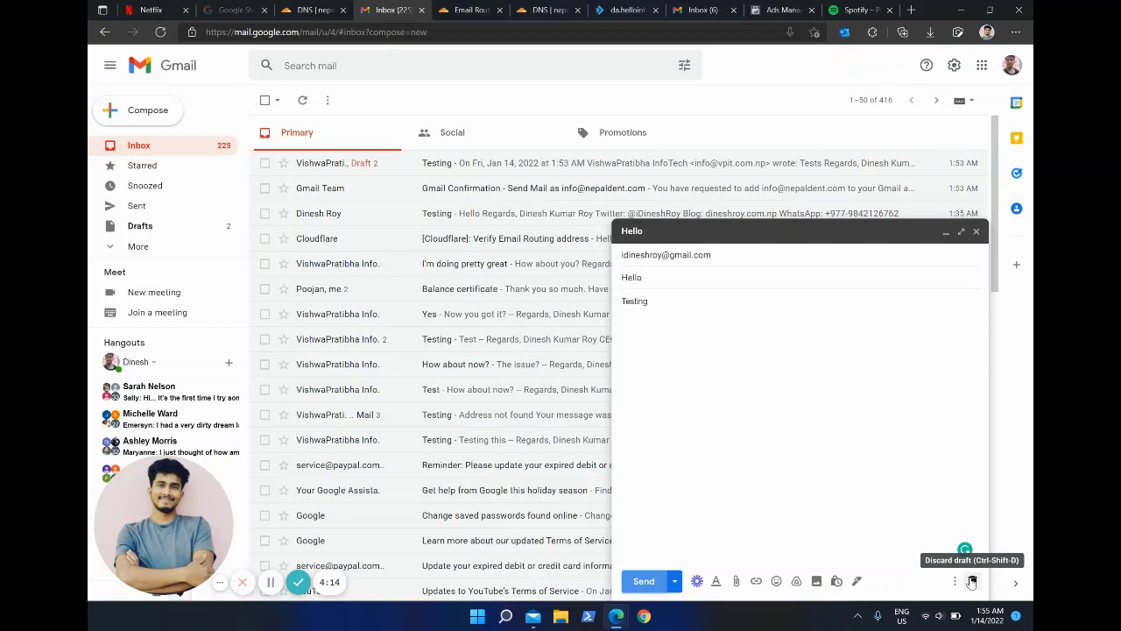
pyautogui.click(972, 583)
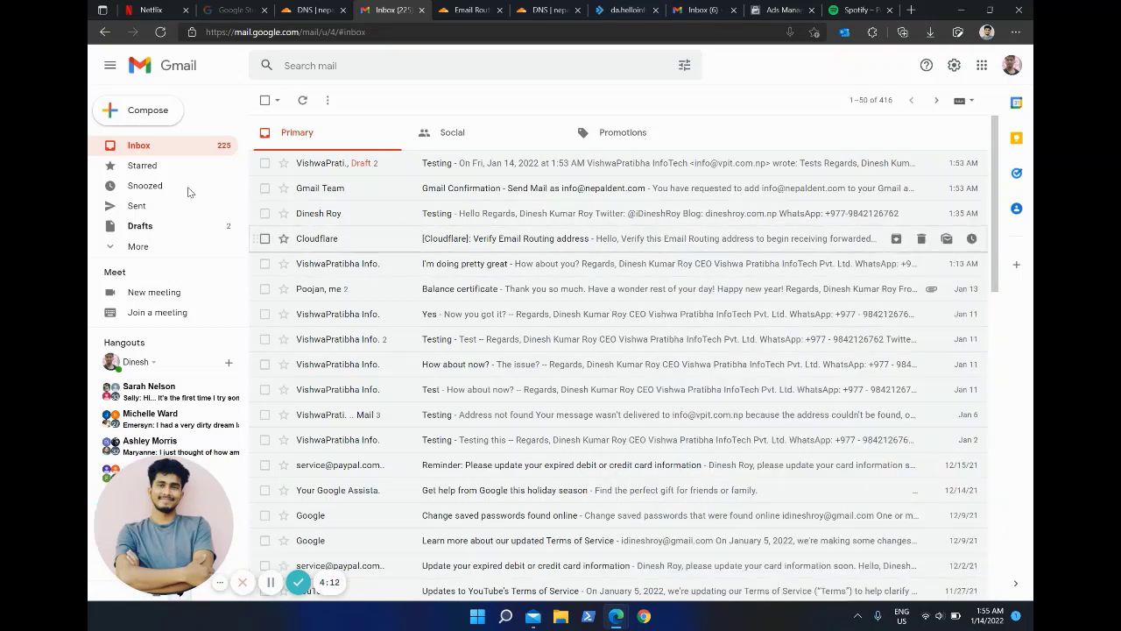
# Step: Delete both saved drafts and return to the inbox
pyautogui.click(196, 228)
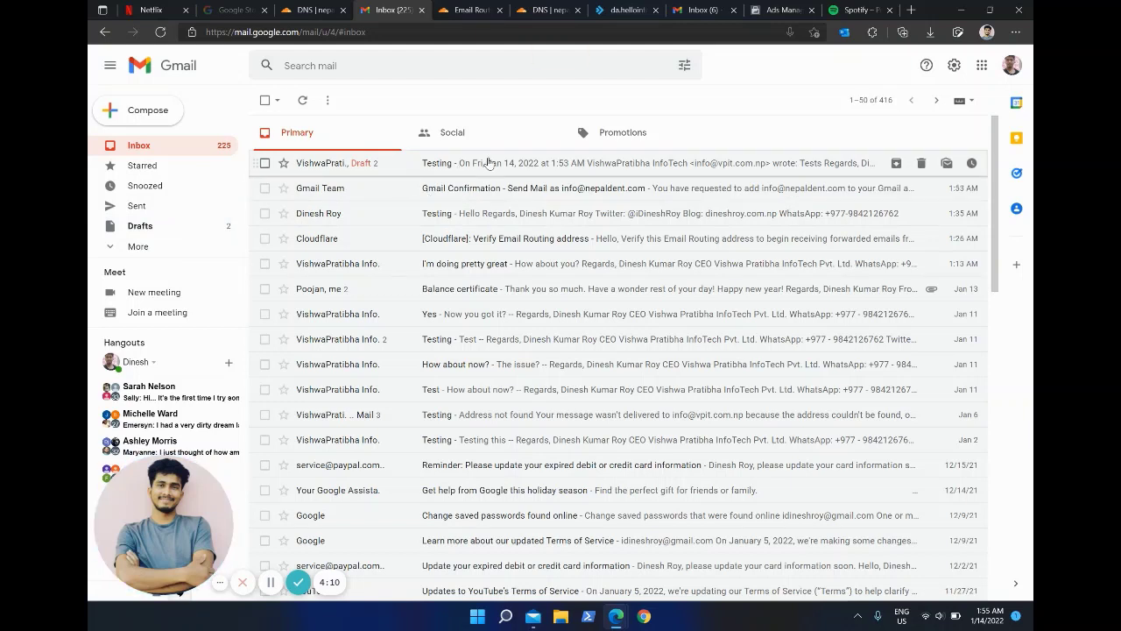
pyautogui.click(920, 161)
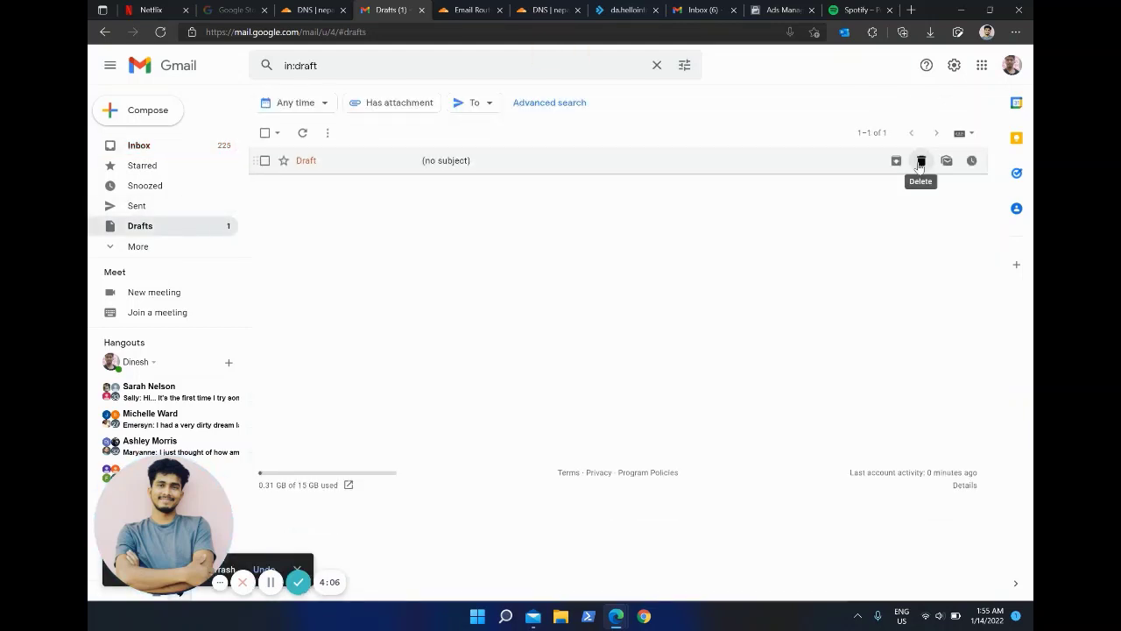
pyautogui.click(921, 161)
pyautogui.click(205, 149)
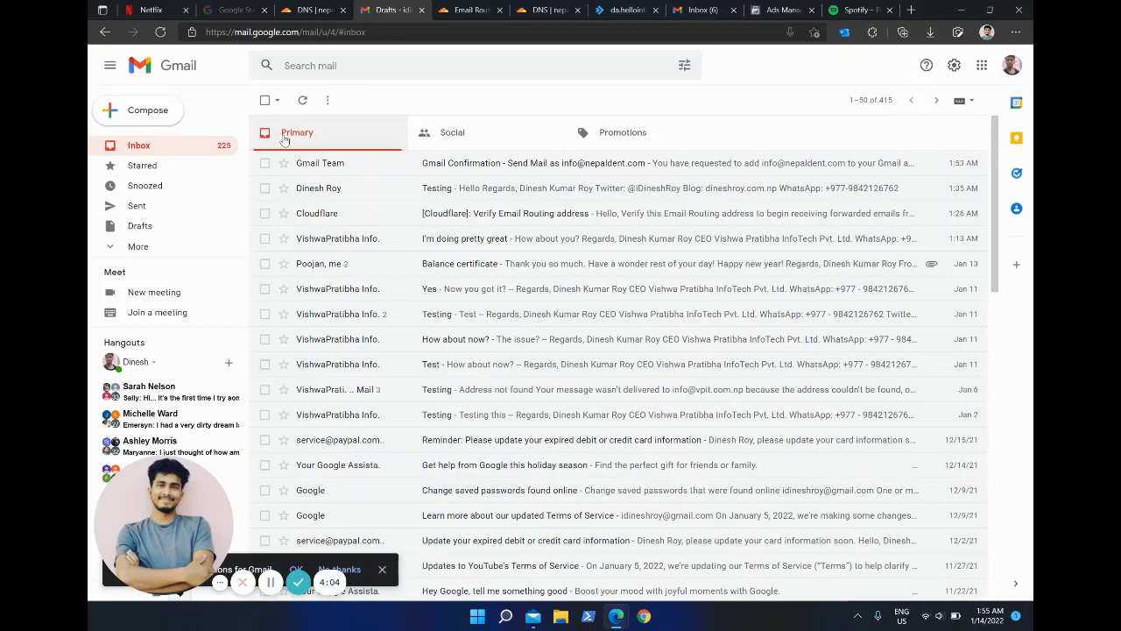
# Step: Compose a trial message from the nepaldent.com address to the Gmail account, discard it, and reload
pyautogui.press('c')
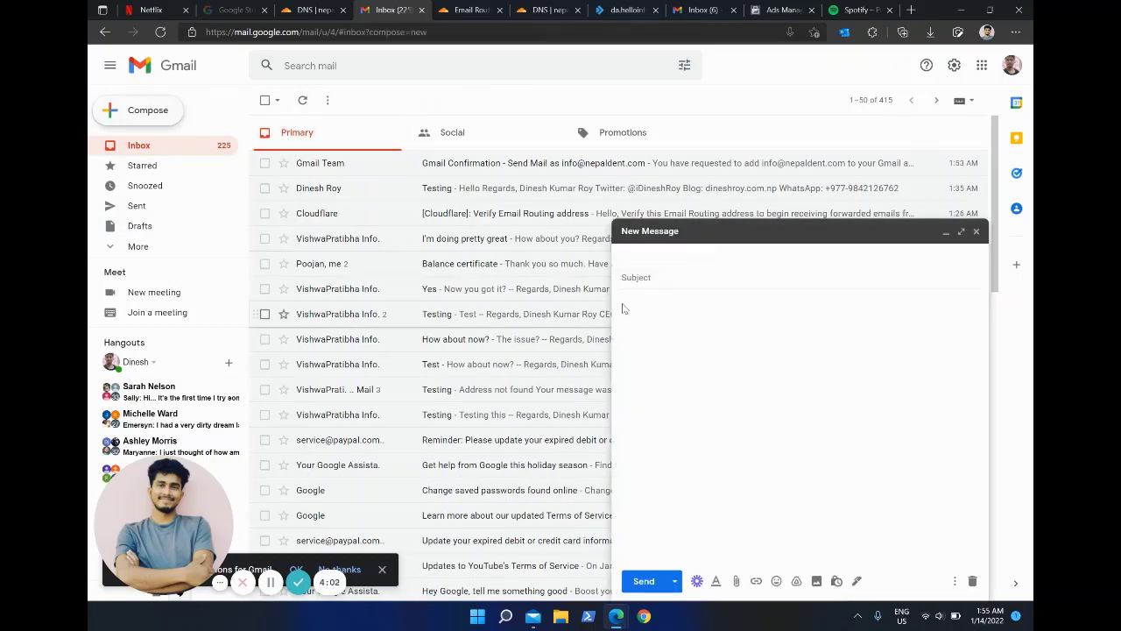
pyautogui.click(796, 255)
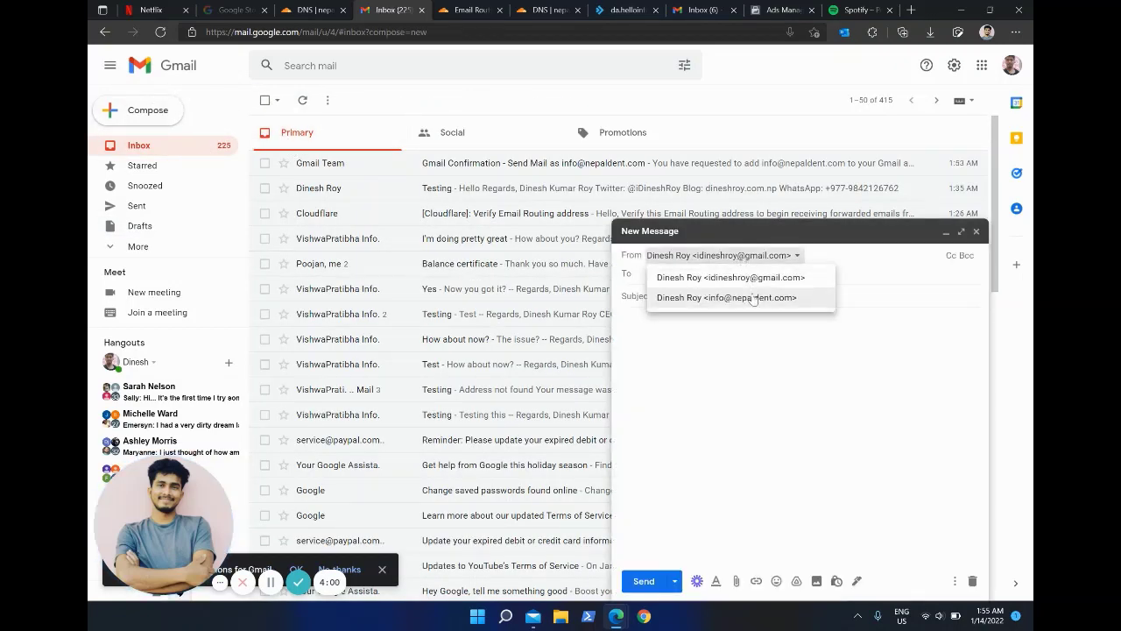
pyautogui.click(727, 298)
pyautogui.click(677, 274)
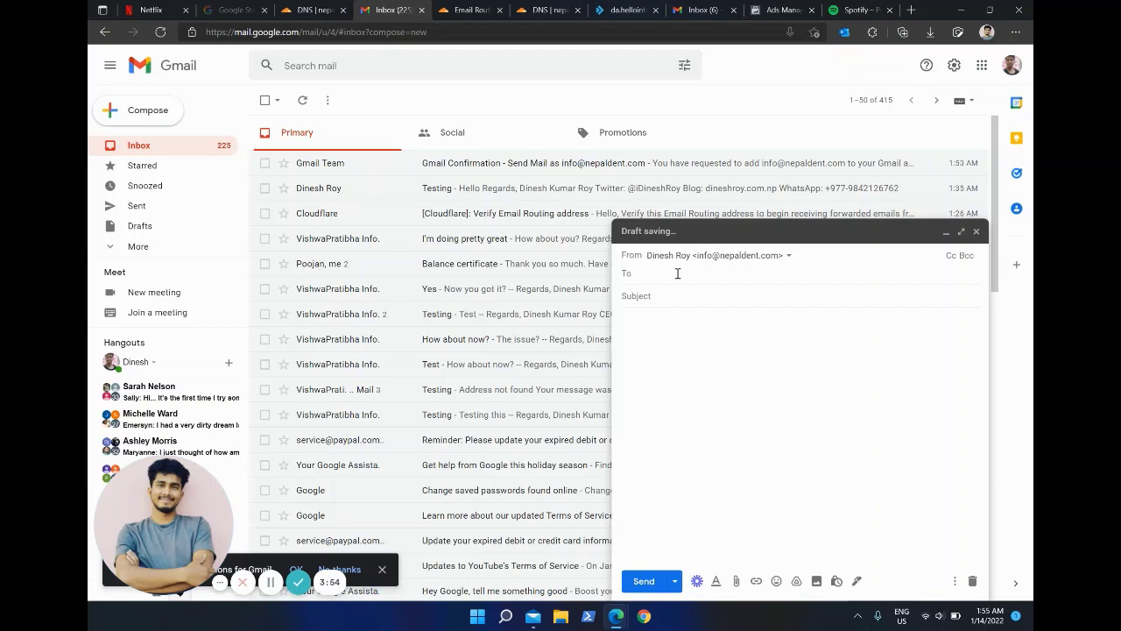
pyautogui.write('dineshku')
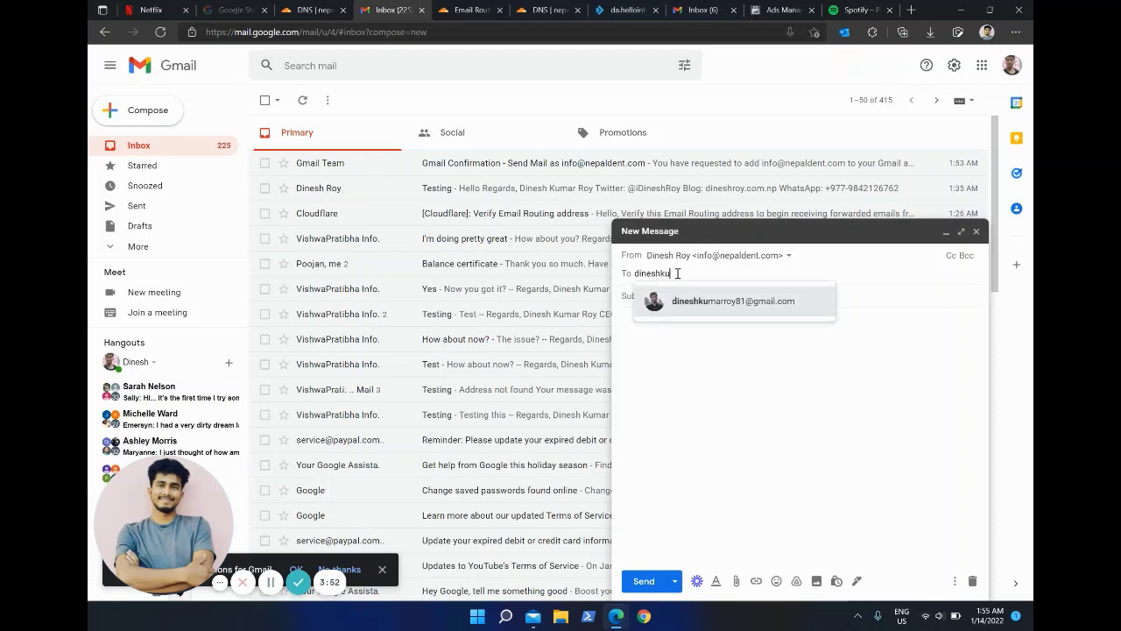
pyautogui.click(745, 308)
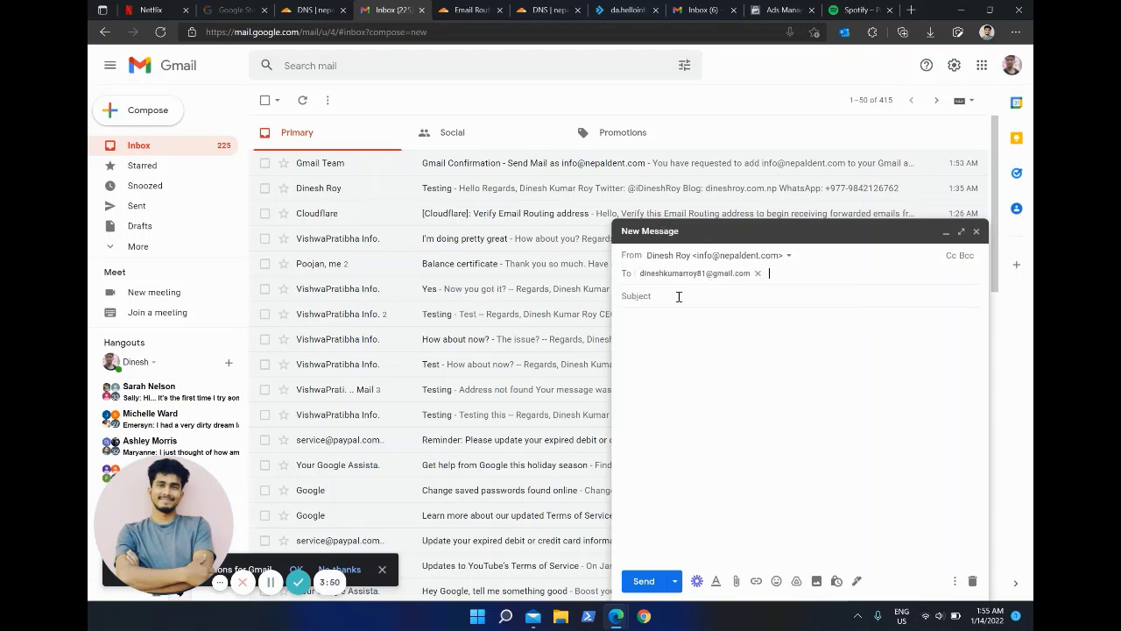
pyautogui.click(679, 296)
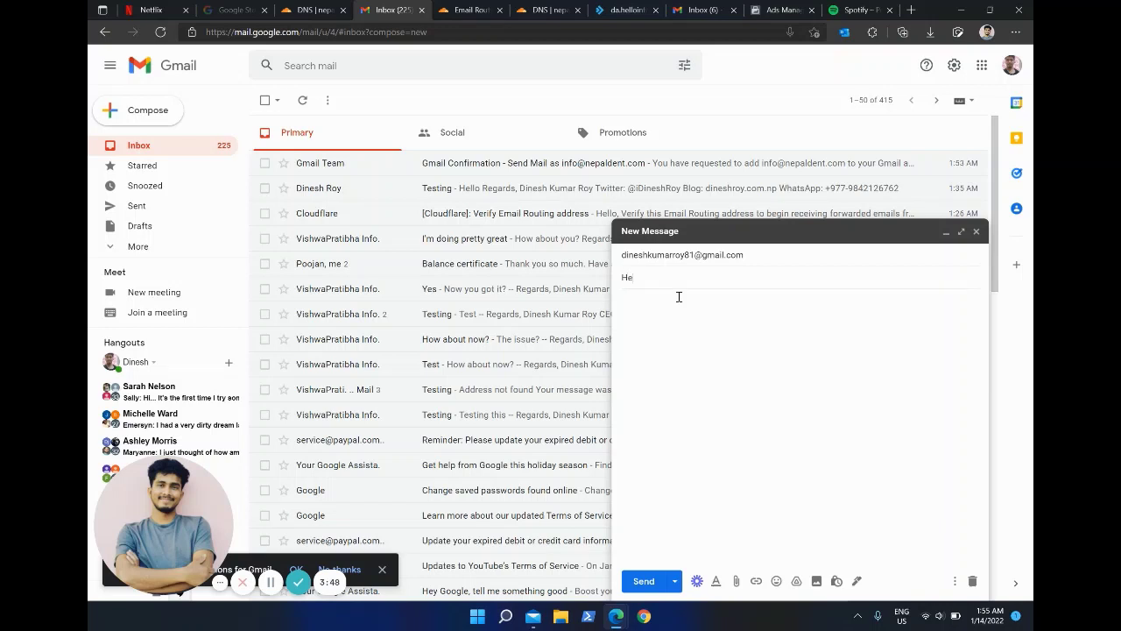
pyautogui.press('Tab')
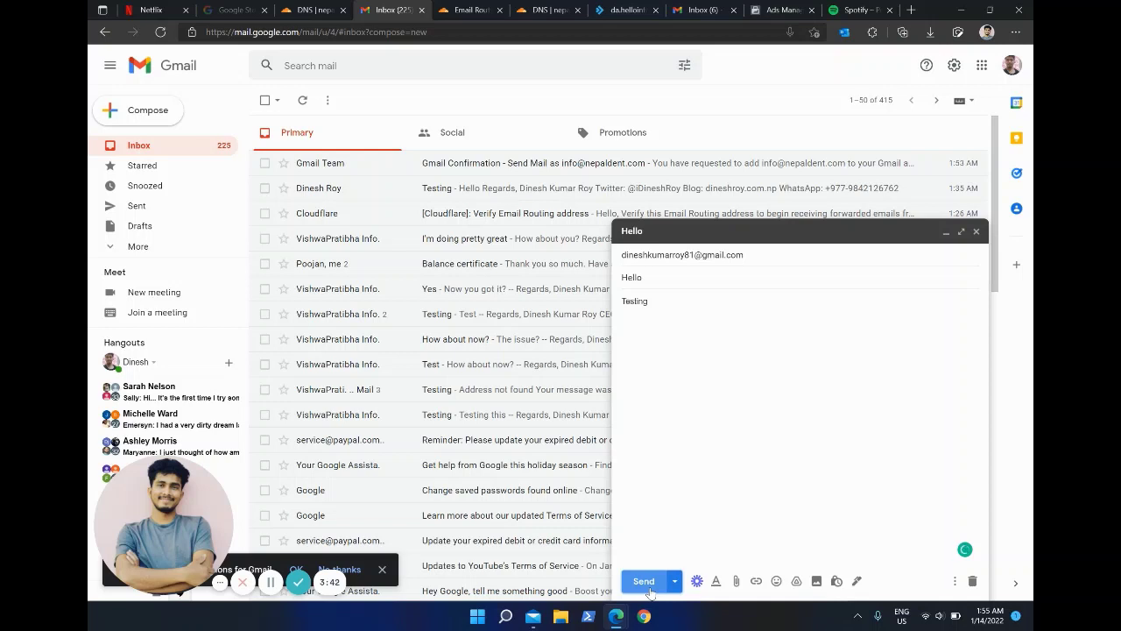
pyautogui.click(755, 250)
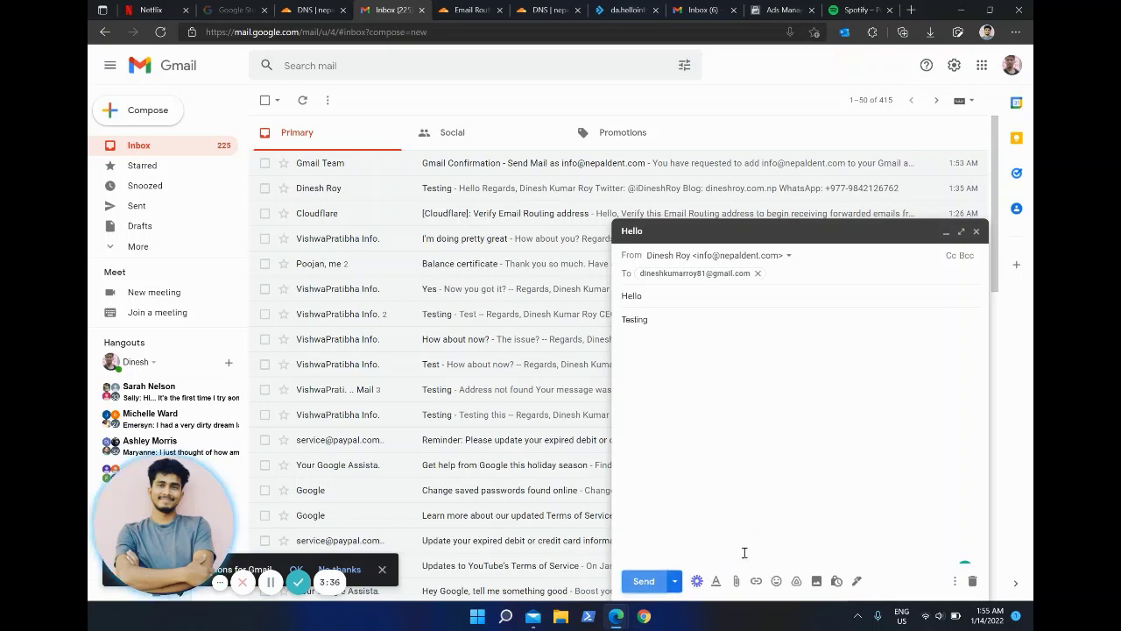
pyautogui.click(972, 580)
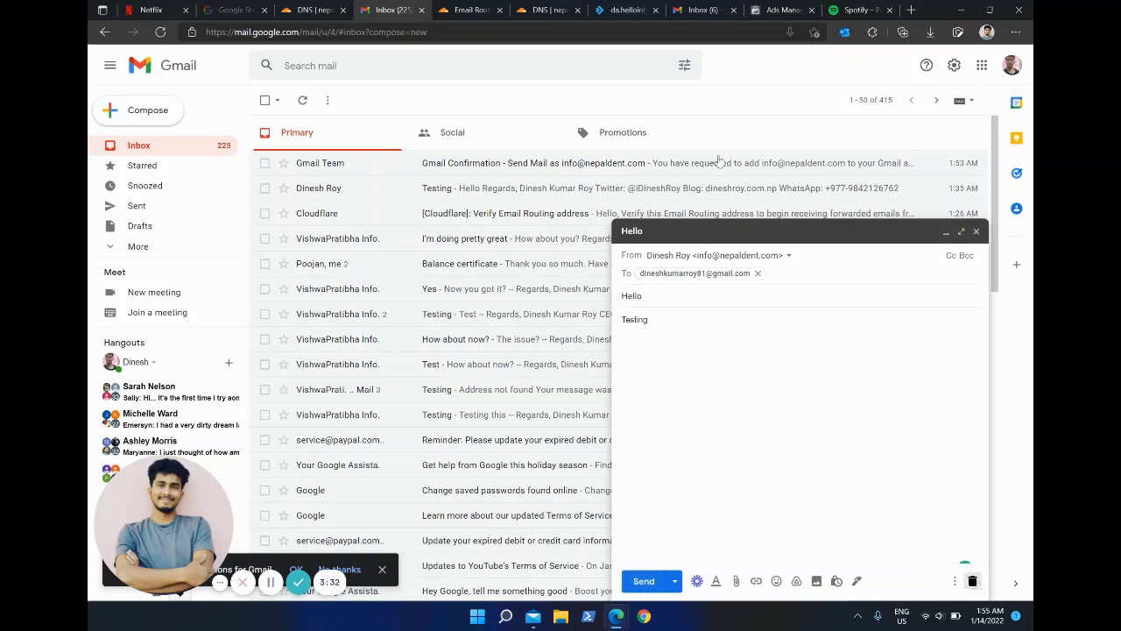
pyautogui.click(426, 38)
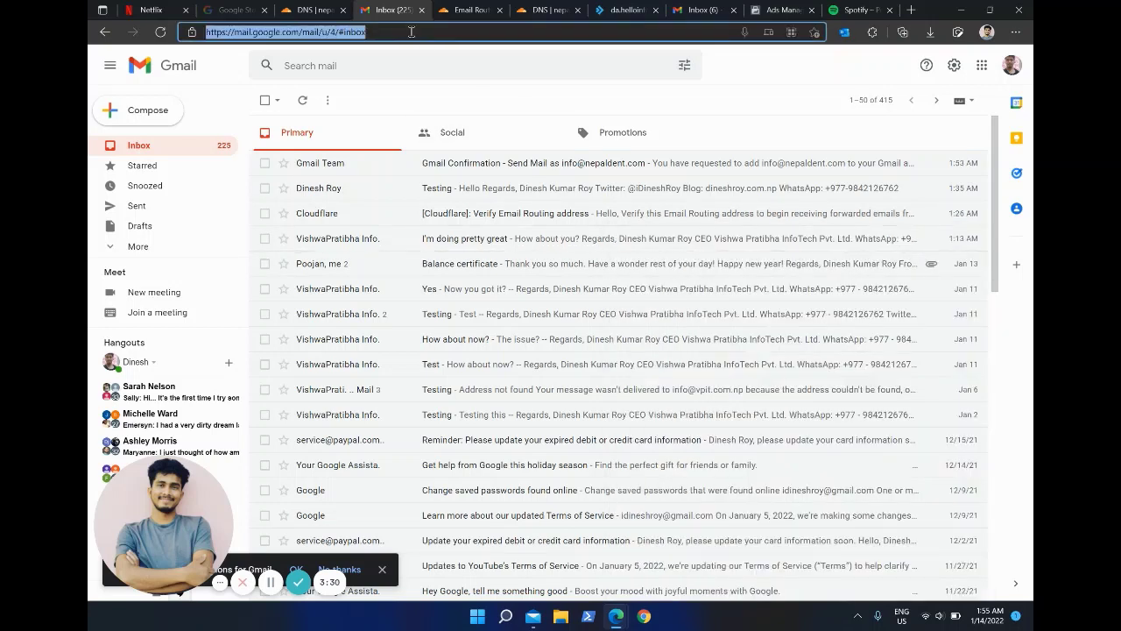
pyautogui.press('Return')
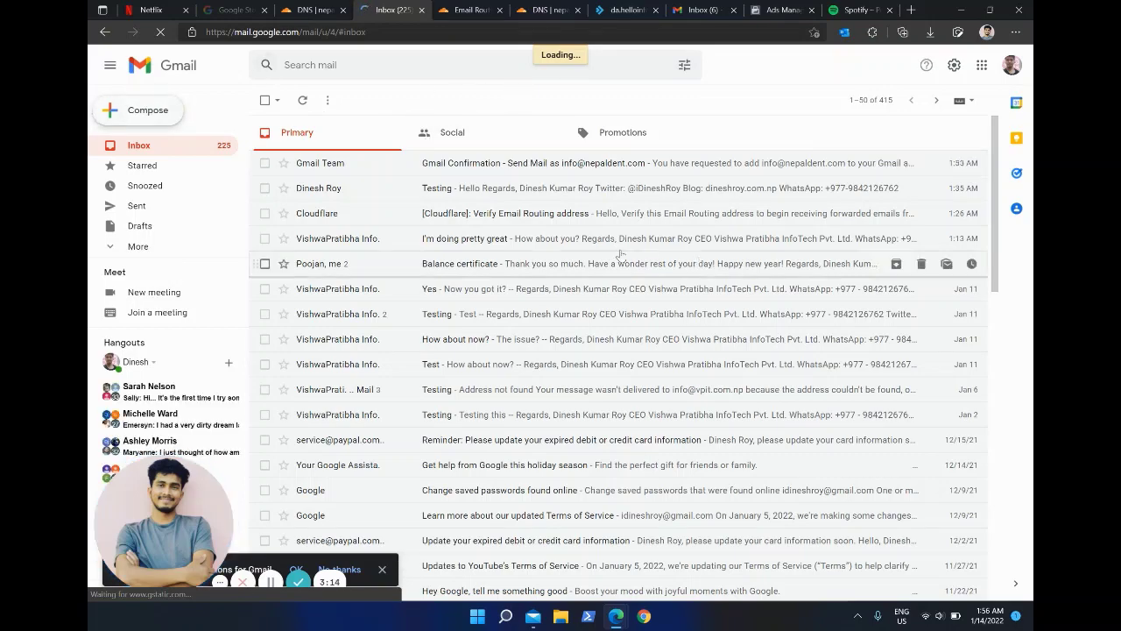
pyautogui.scroll(-2, 640, 396)
pyautogui.scroll(-3, 641, 396)
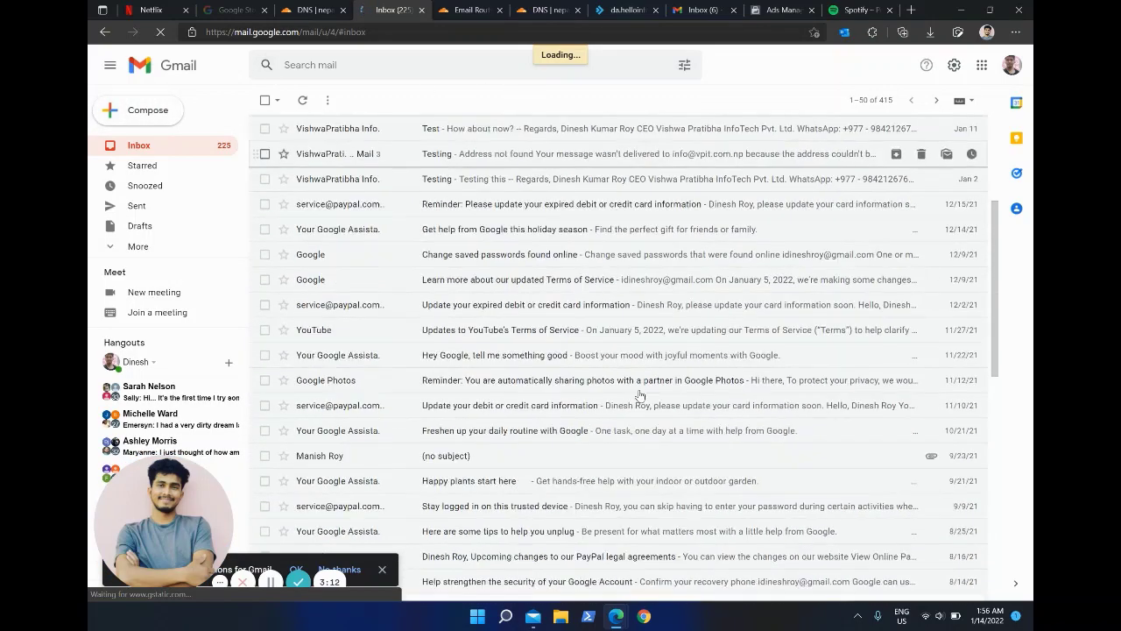
pyautogui.scroll(6, 641, 396)
pyautogui.click(157, 123)
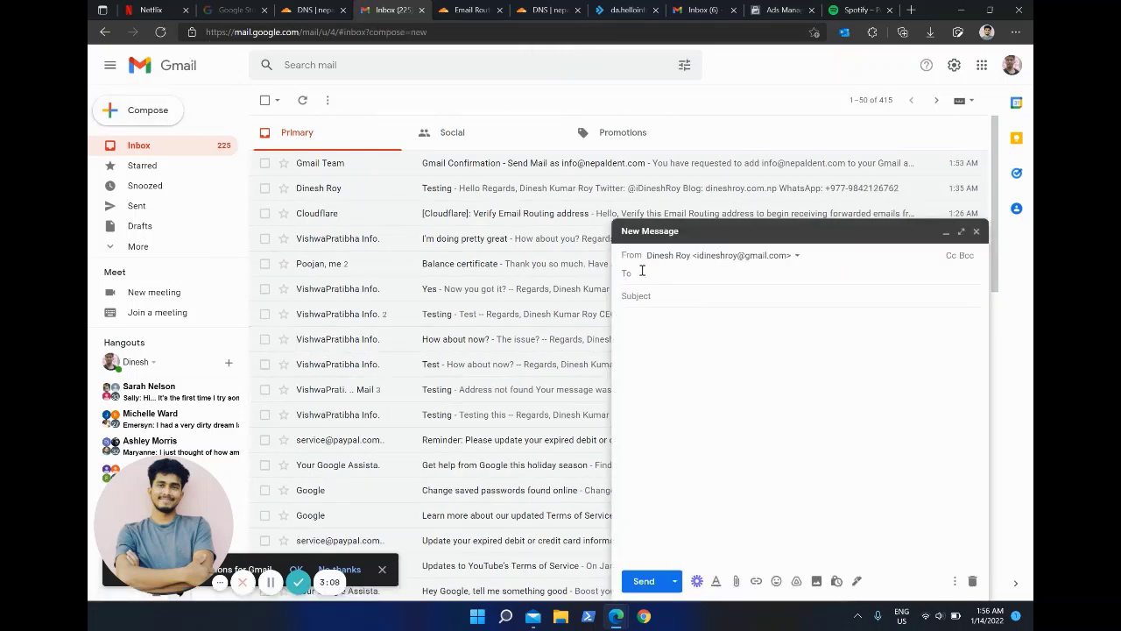
pyautogui.click(759, 257)
pyautogui.click(768, 297)
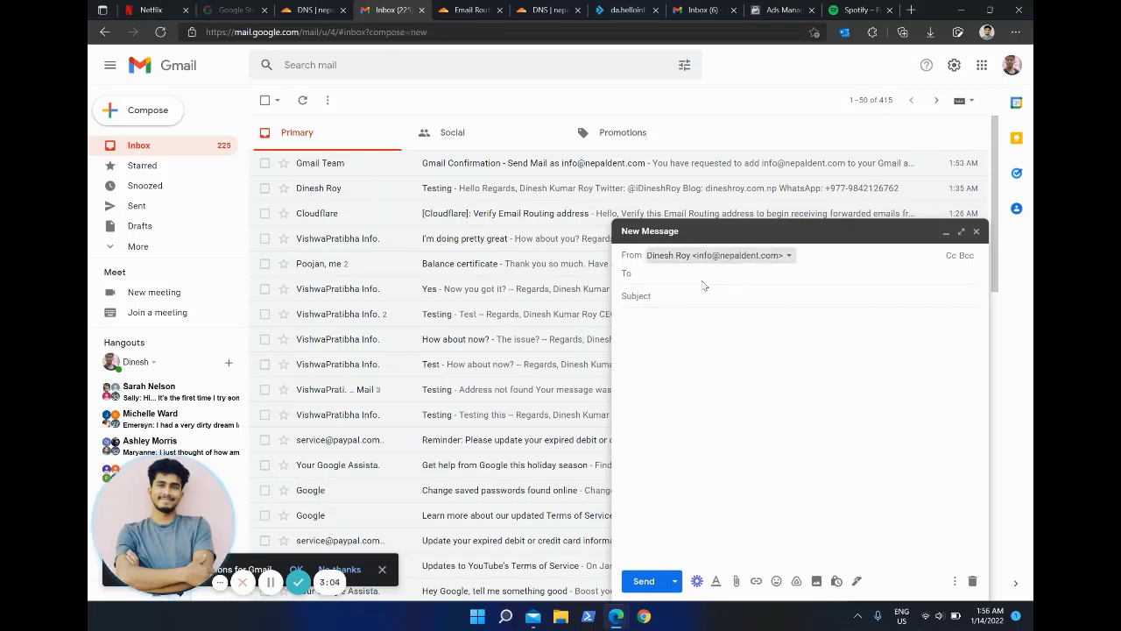
# Step: Address it to the personal Gmail account with subject Testing and body 'How are you?', then send
pyautogui.click(675, 277)
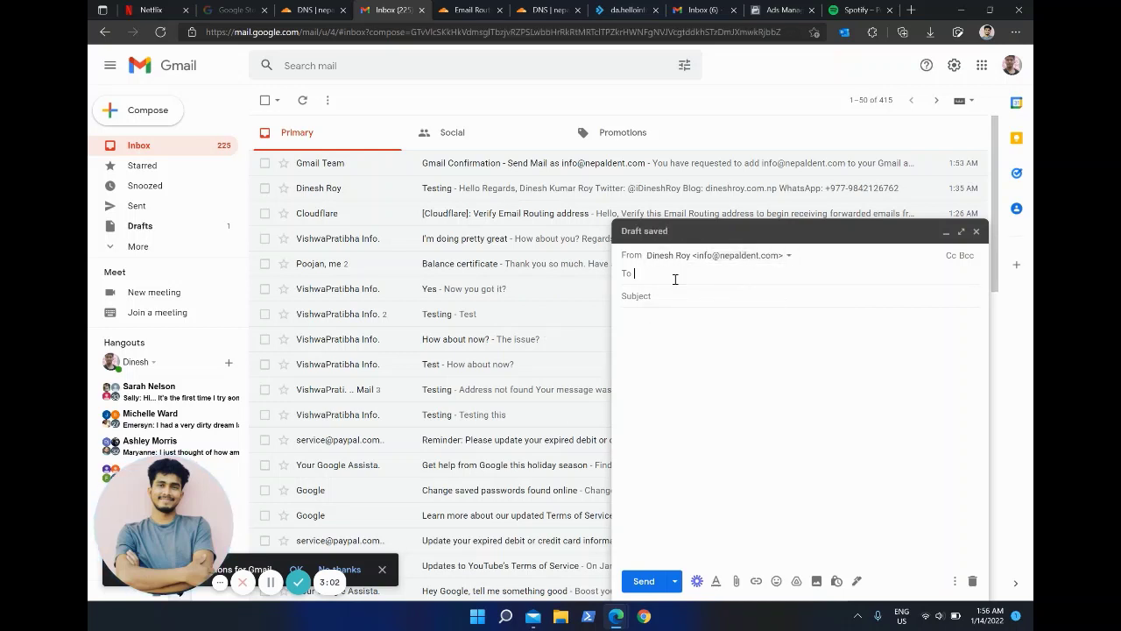
pyautogui.write('din')
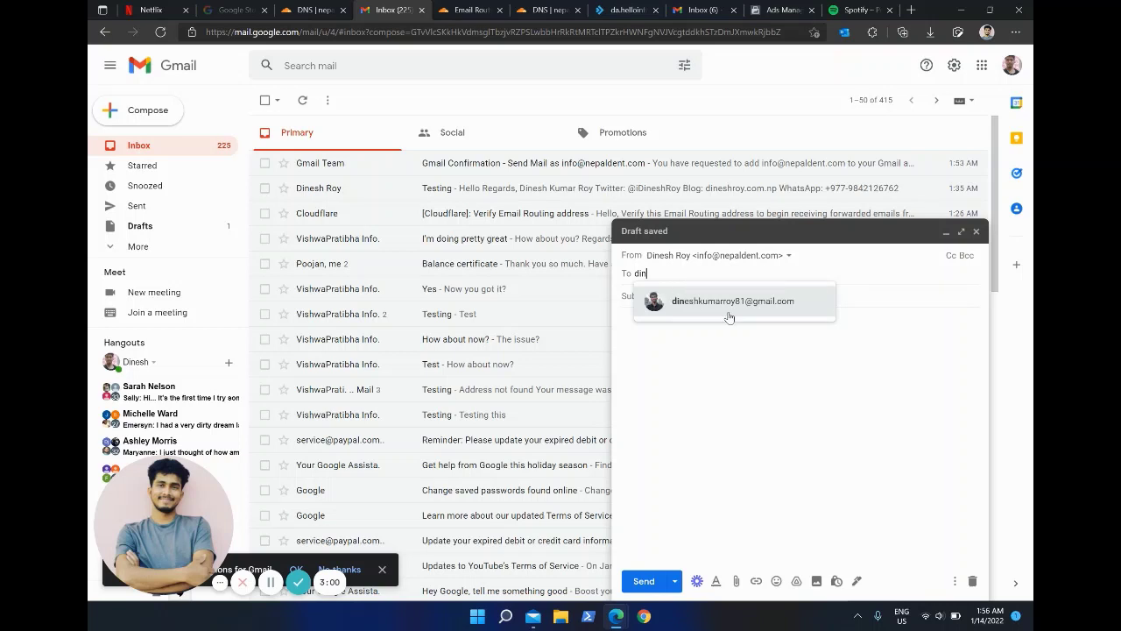
pyautogui.click(727, 303)
pyautogui.click(654, 299)
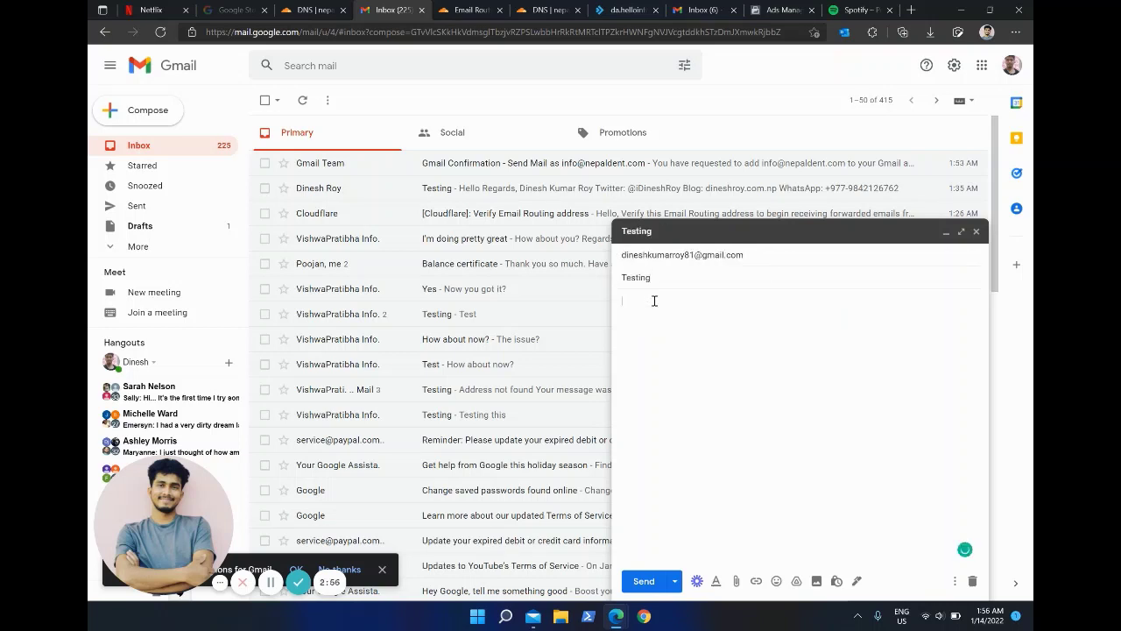
pyautogui.write('are you')
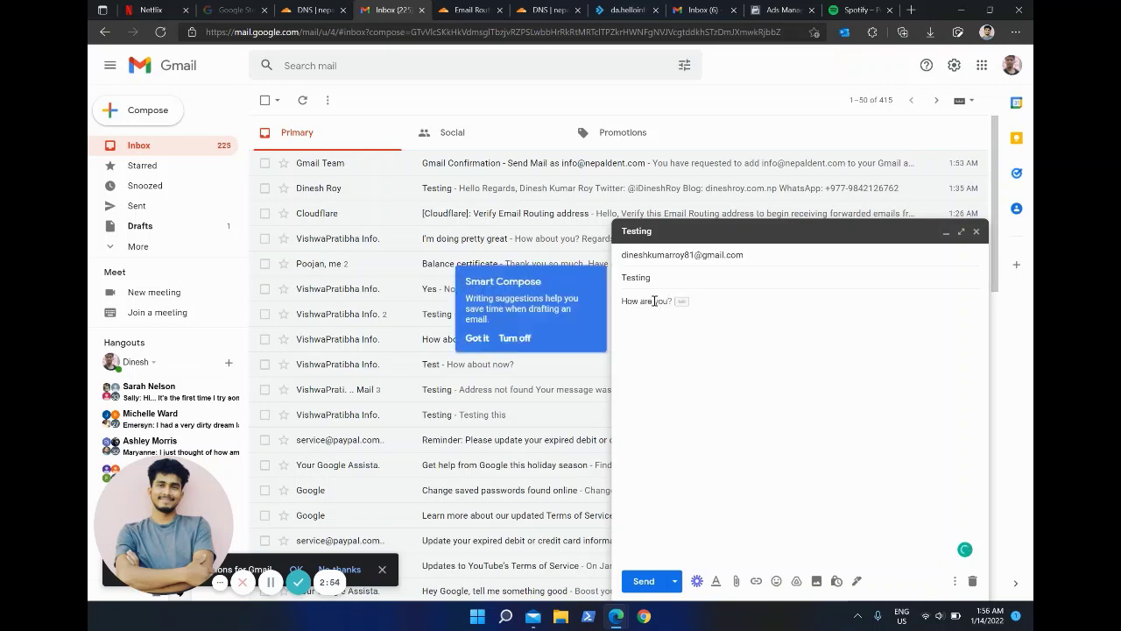
pyautogui.press('Tab')
pyautogui.hotkey('ctrl', 'Return')
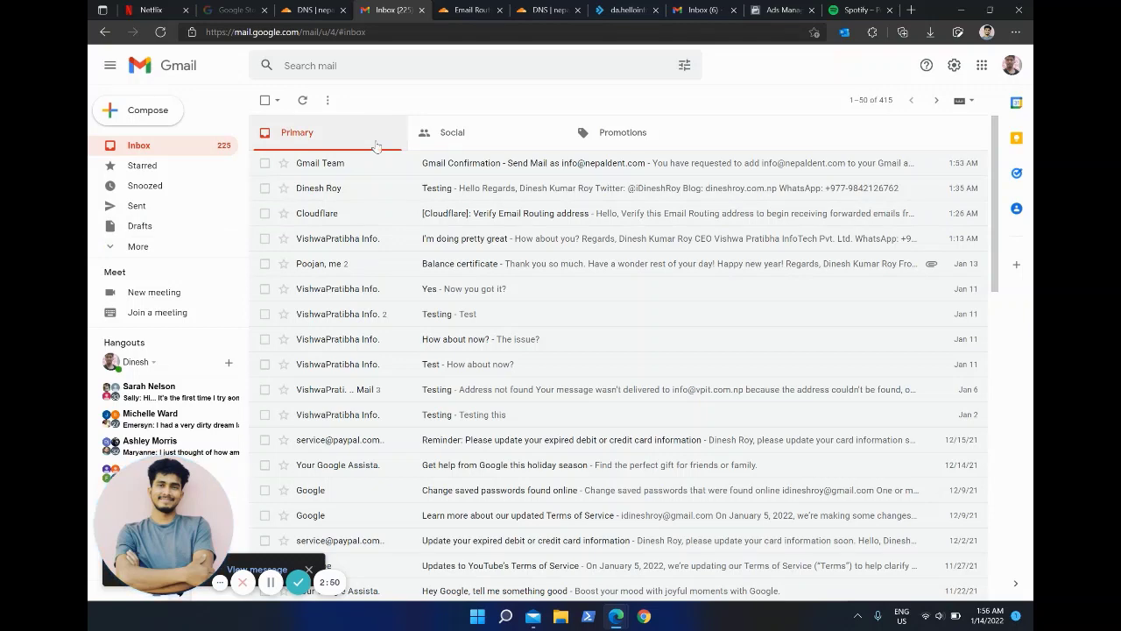
# Step: In Windows Mail, sync the Gmail inbox and open the newly arrived Testing message
pyautogui.click(532, 616)
pyautogui.scroll(-1, 333, 368)
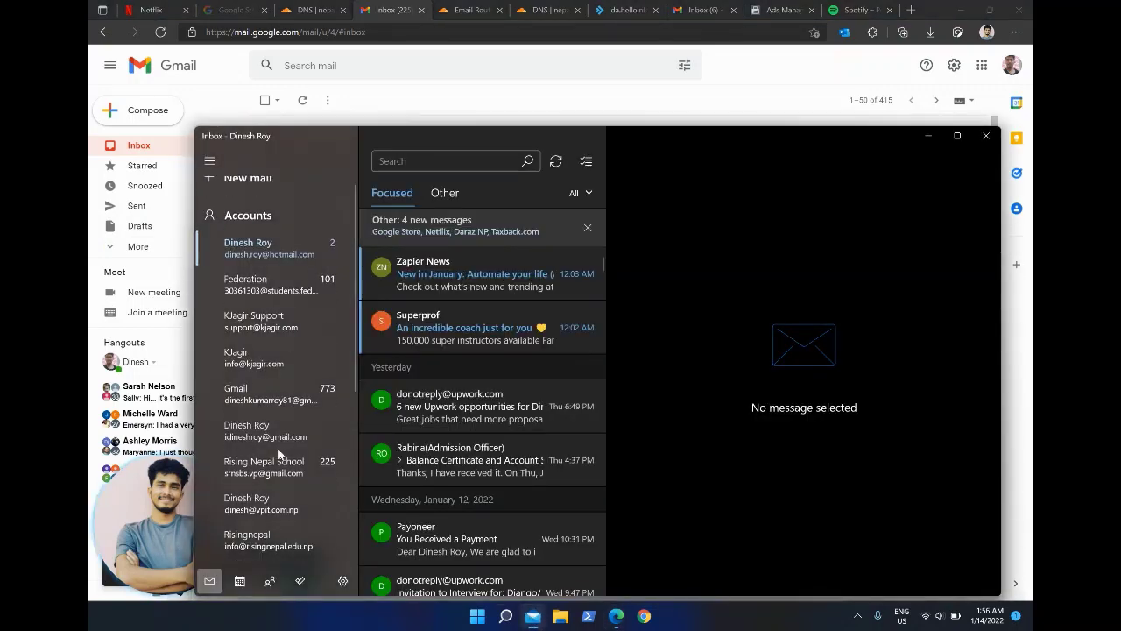
pyautogui.click(324, 388)
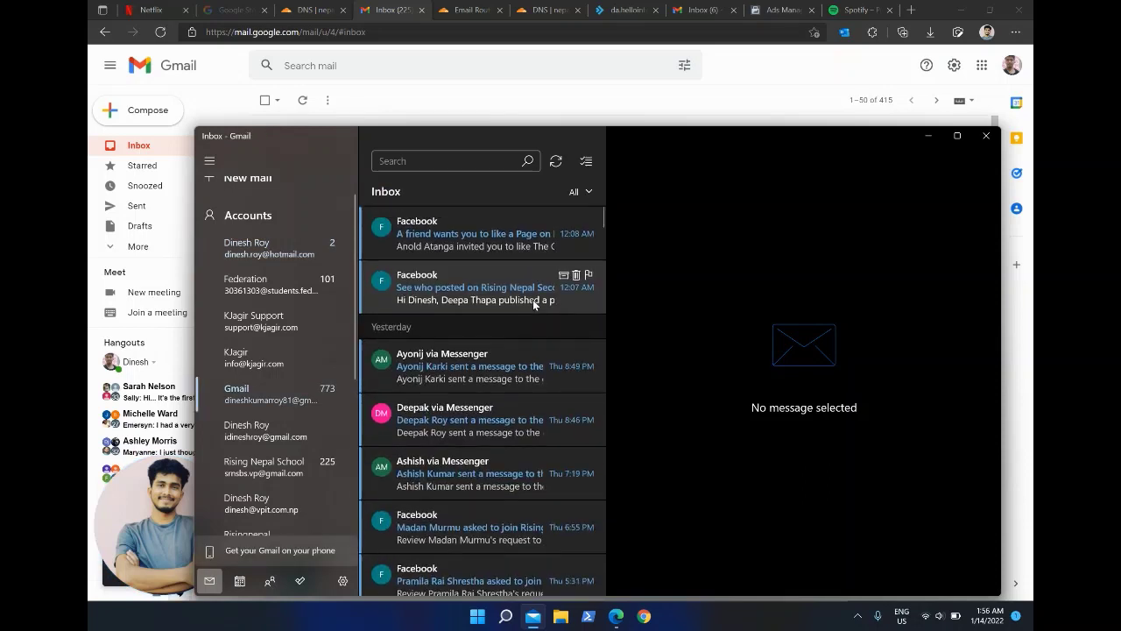
pyautogui.click(555, 161)
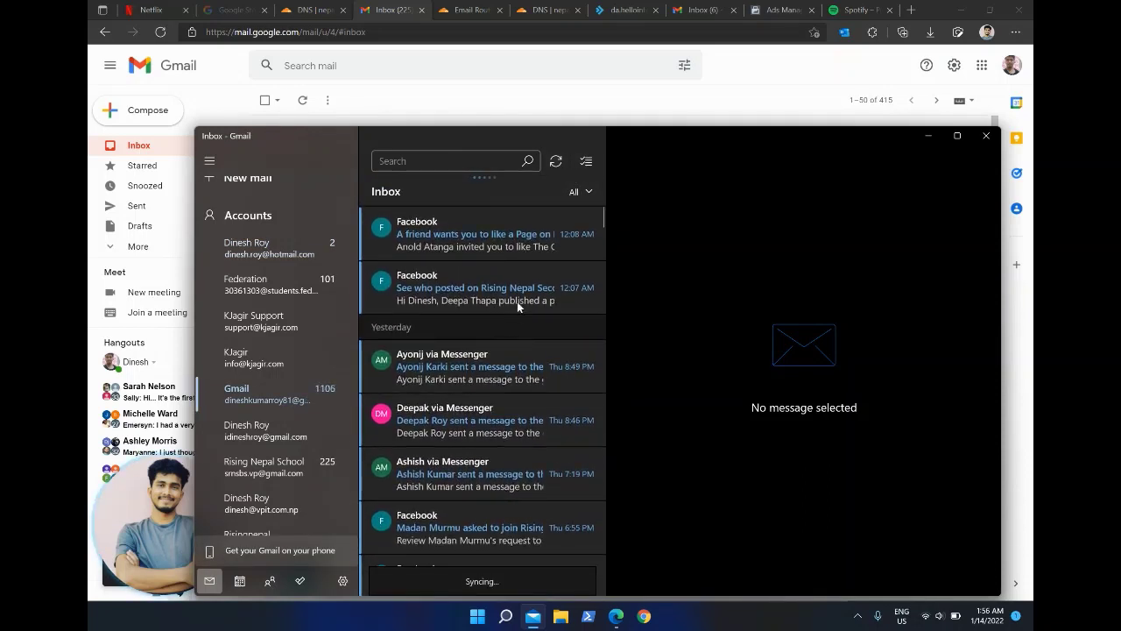
pyautogui.click(557, 162)
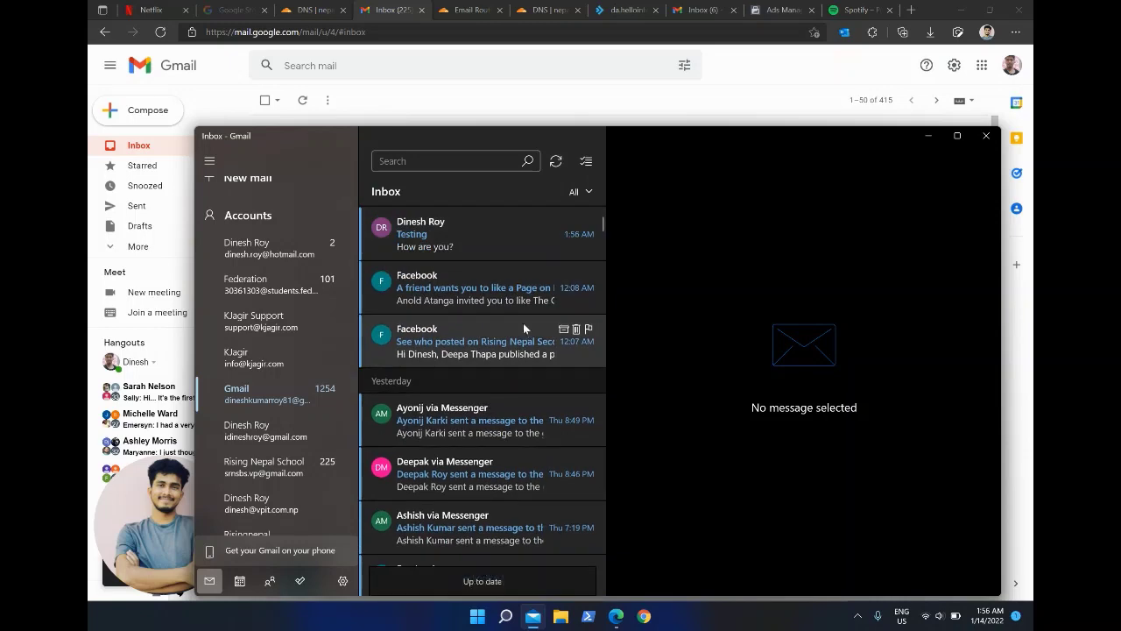
pyautogui.click(491, 243)
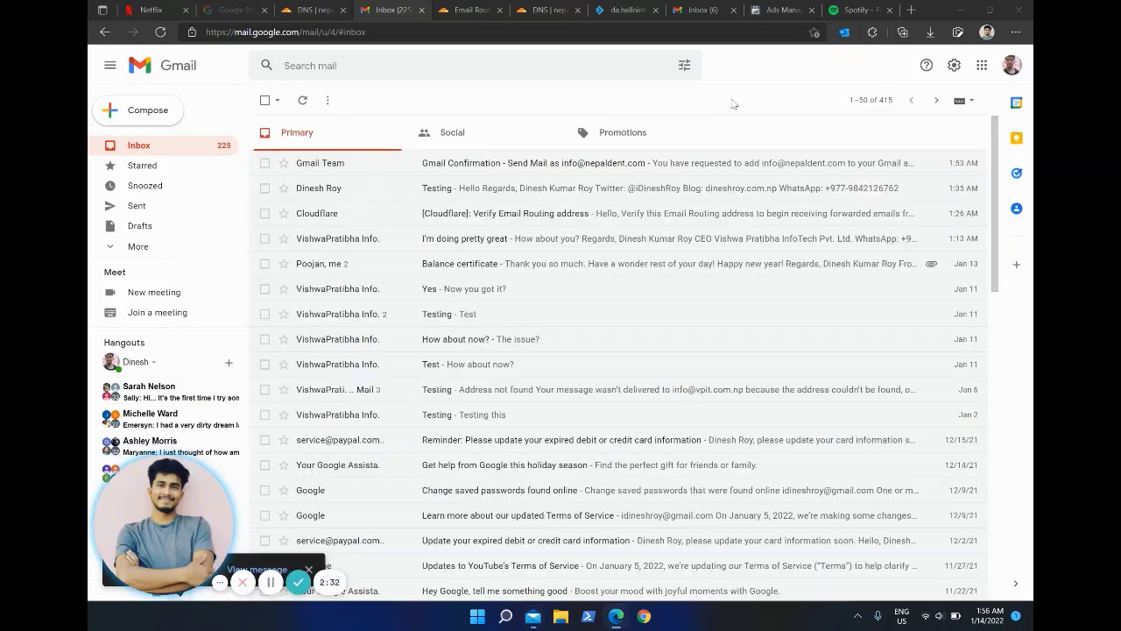
pyautogui.click(732, 104)
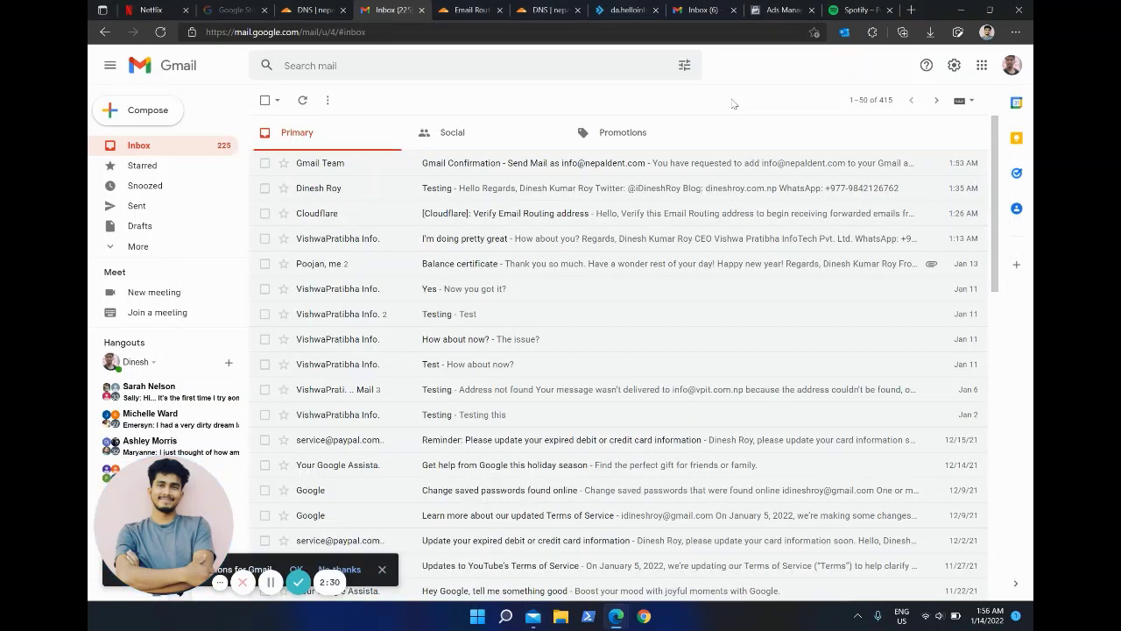
pyautogui.click(332, 9)
pyautogui.scroll(-3, 444, 283)
pyautogui.scroll(5, 444, 282)
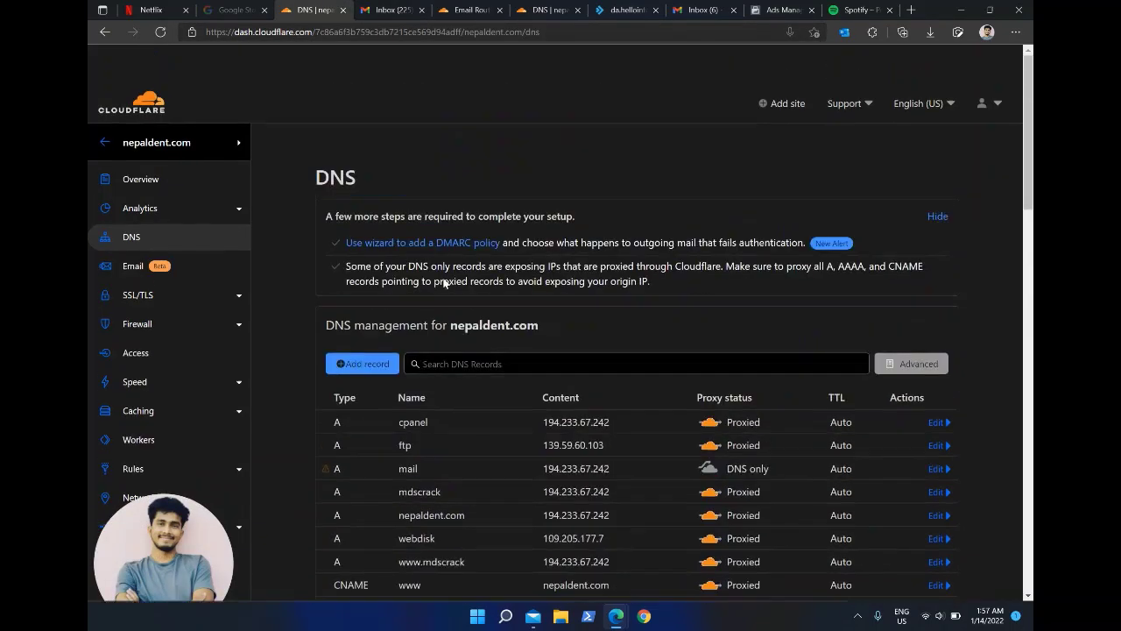
pyautogui.scroll(-1, 444, 283)
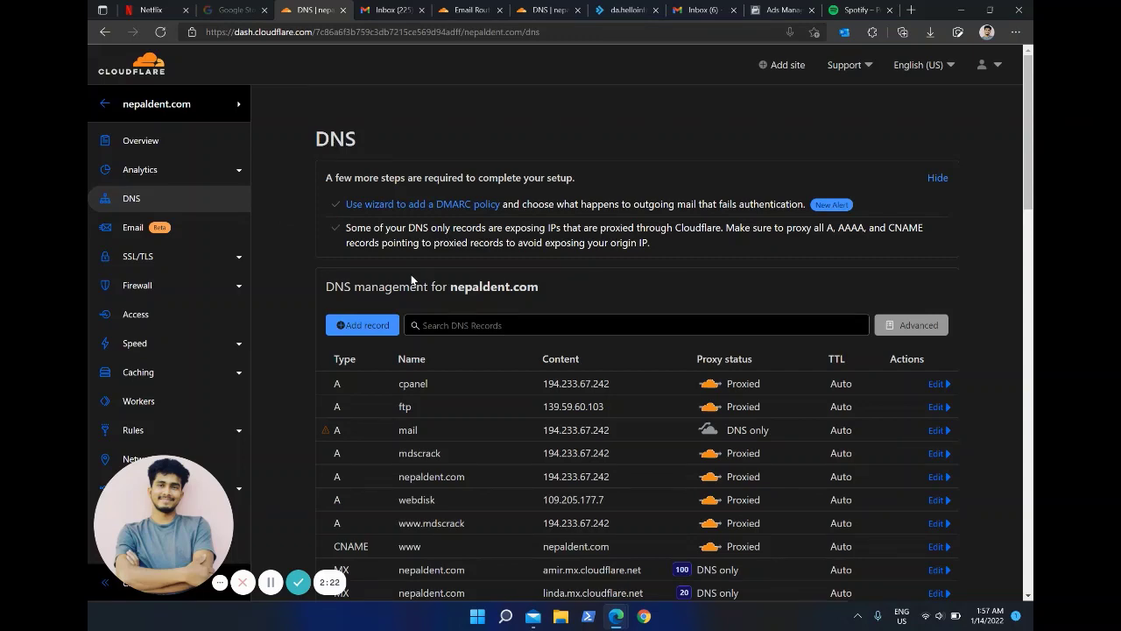
pyautogui.click(391, 10)
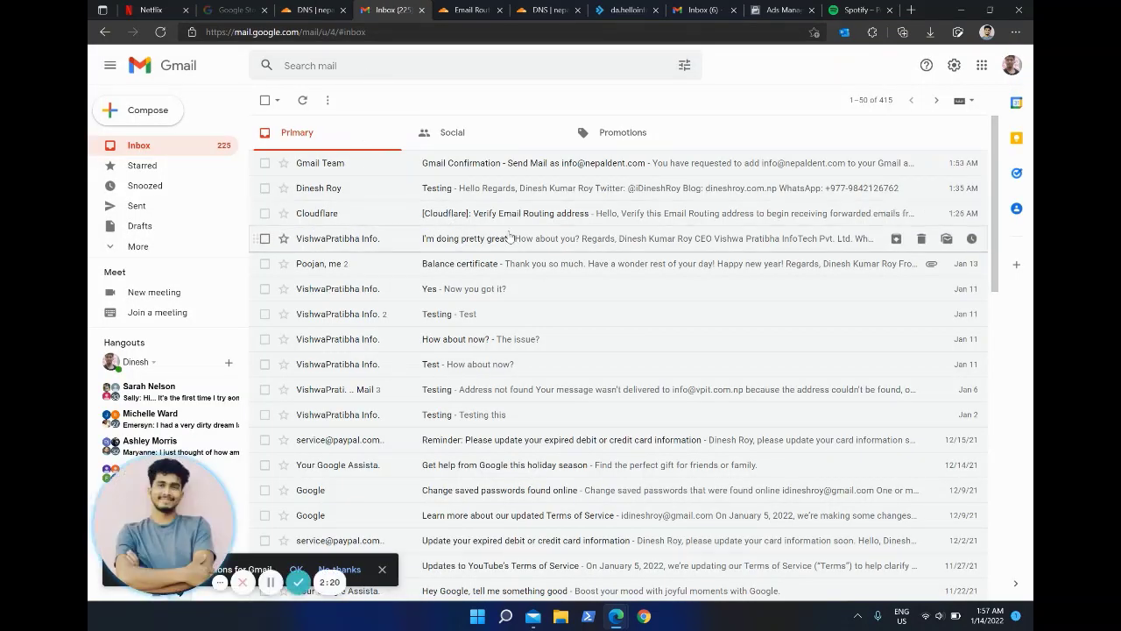